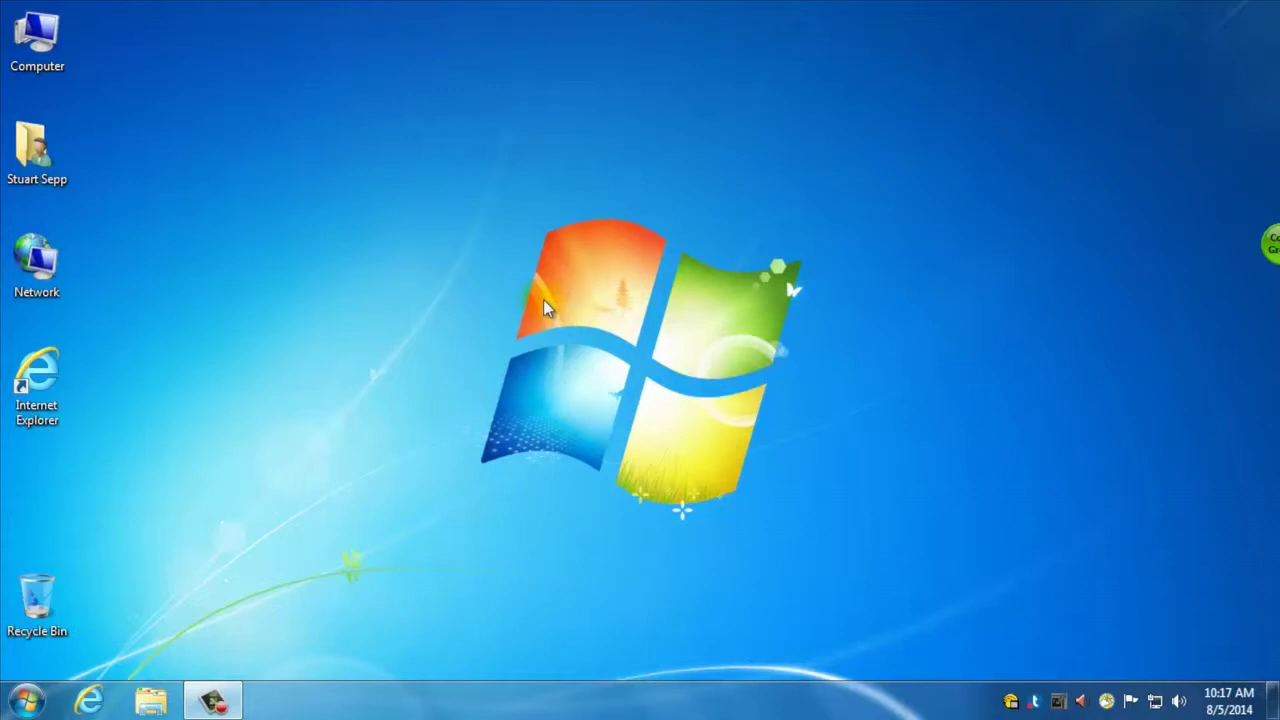
# Step: Search the installed programs for excel and launch Excel 2013
pyautogui.click(27, 700)
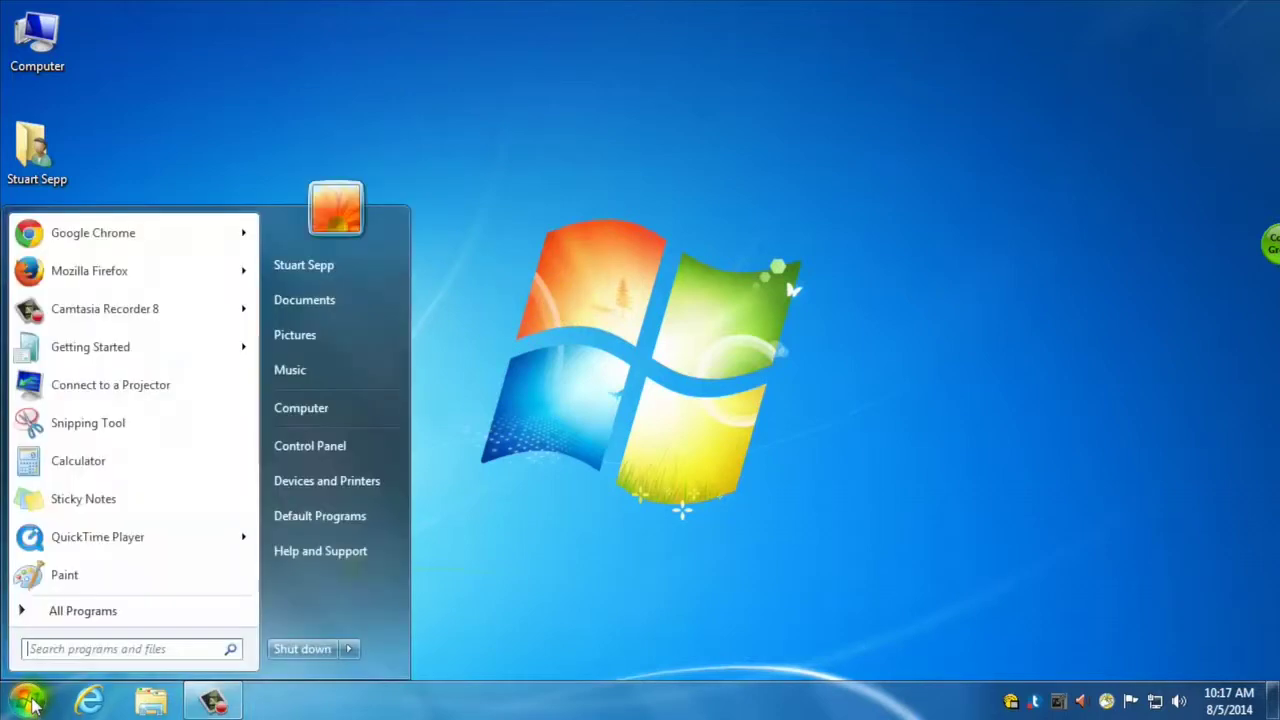
pyautogui.write('excel')
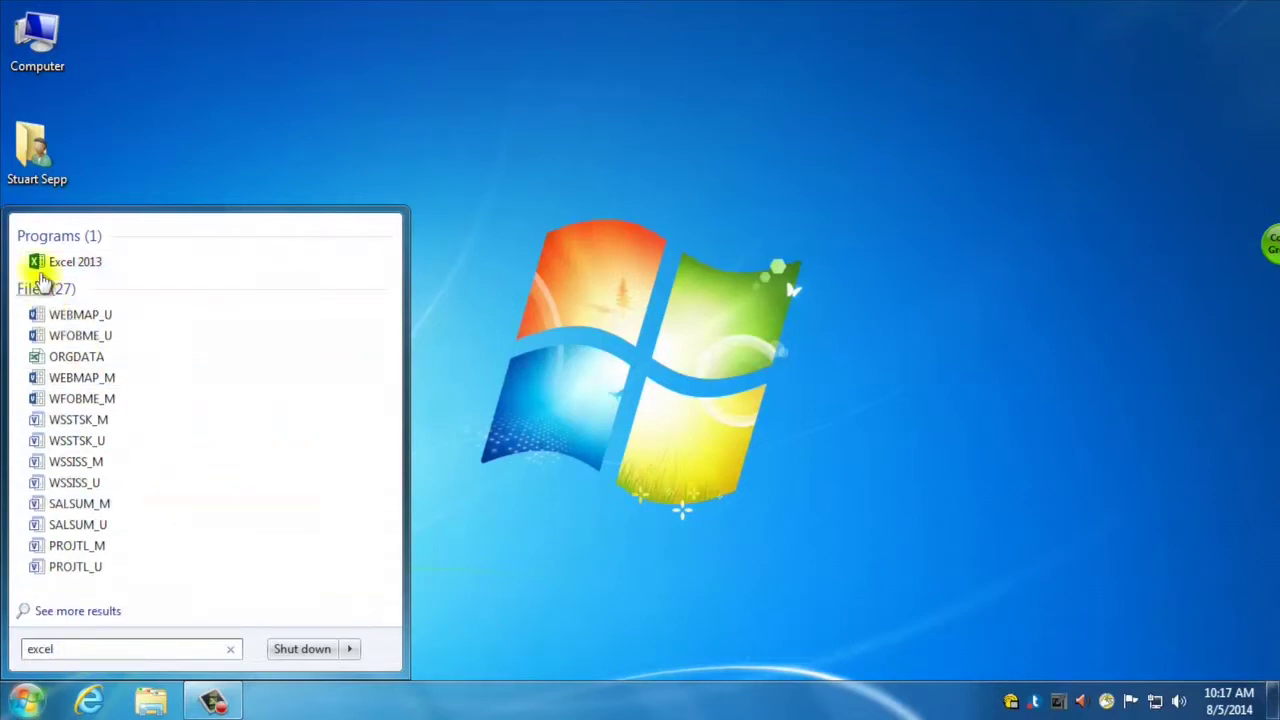
pyautogui.click(72, 262)
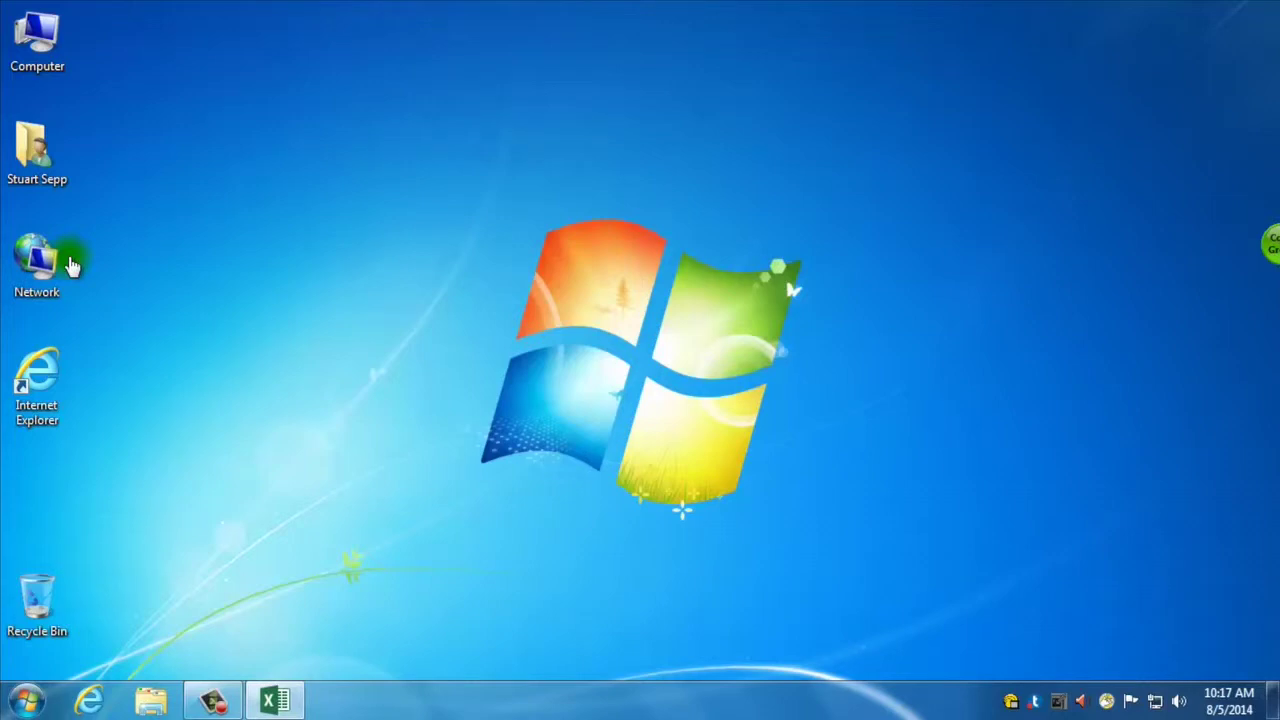
pyautogui.click(287, 699)
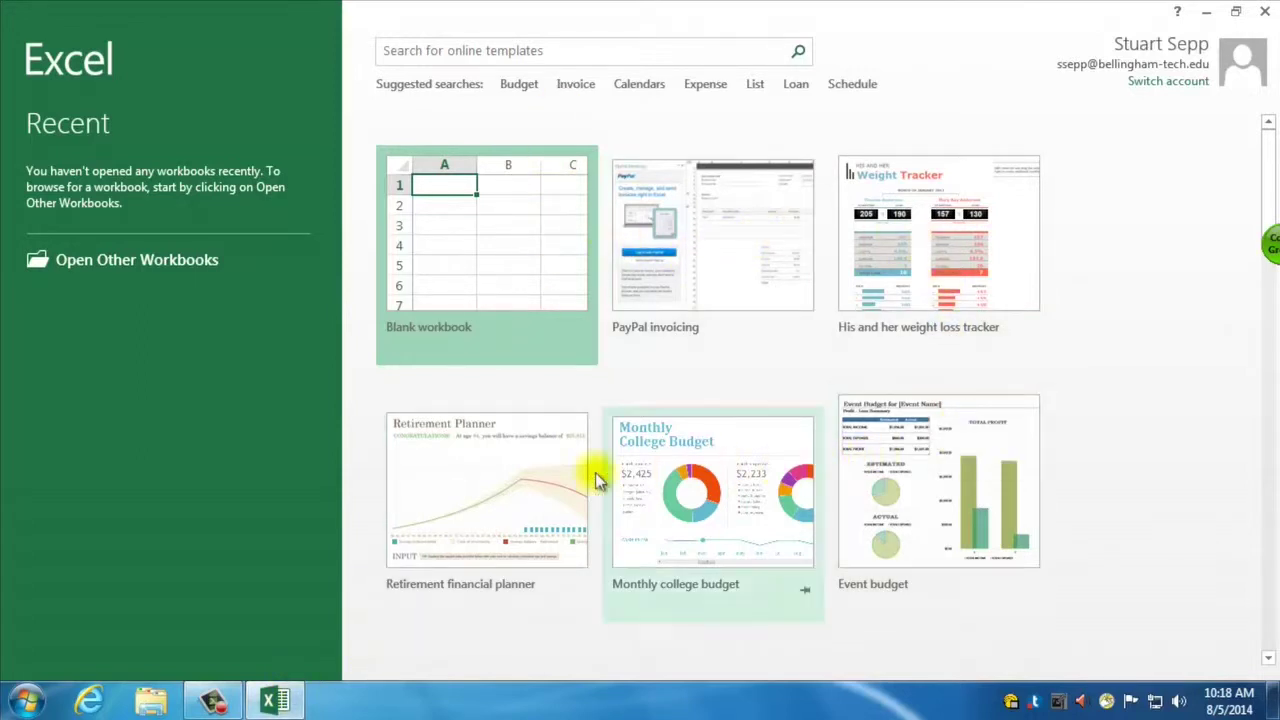
# Step: Browse the available templates and create a blank workbook
pyautogui.scroll(-5, 728, 512)
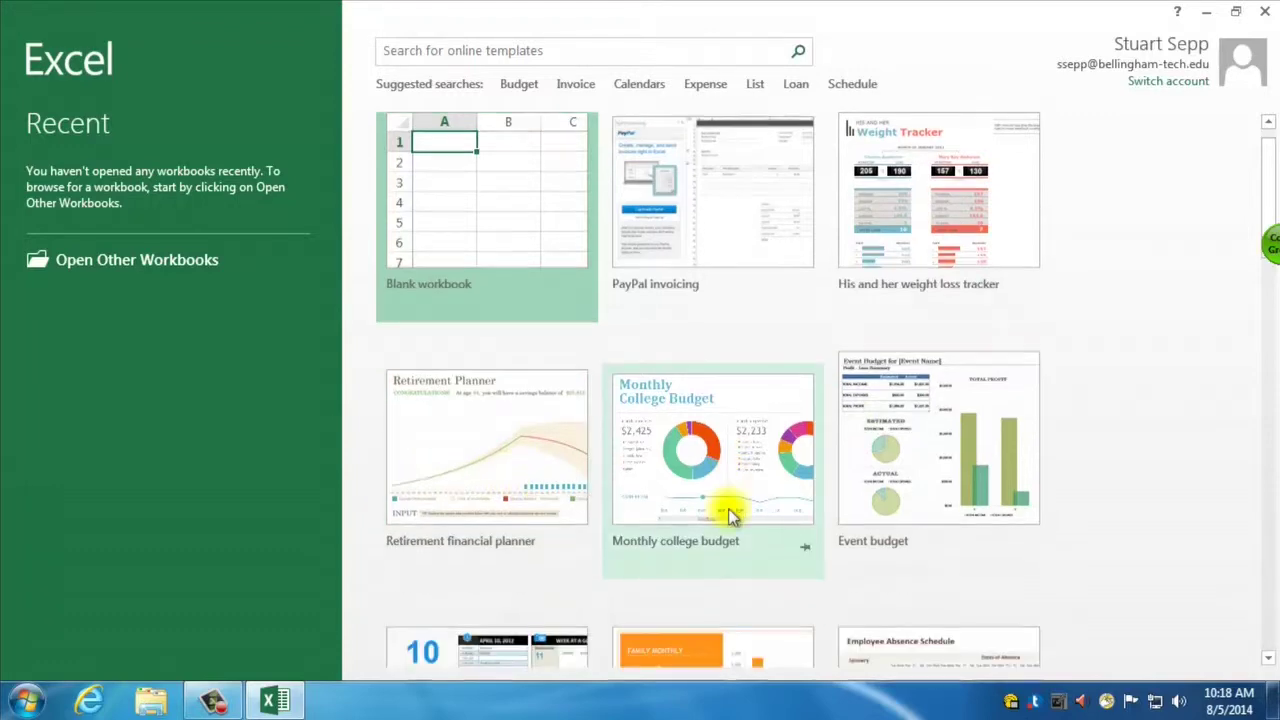
pyautogui.scroll(-5, 728, 515)
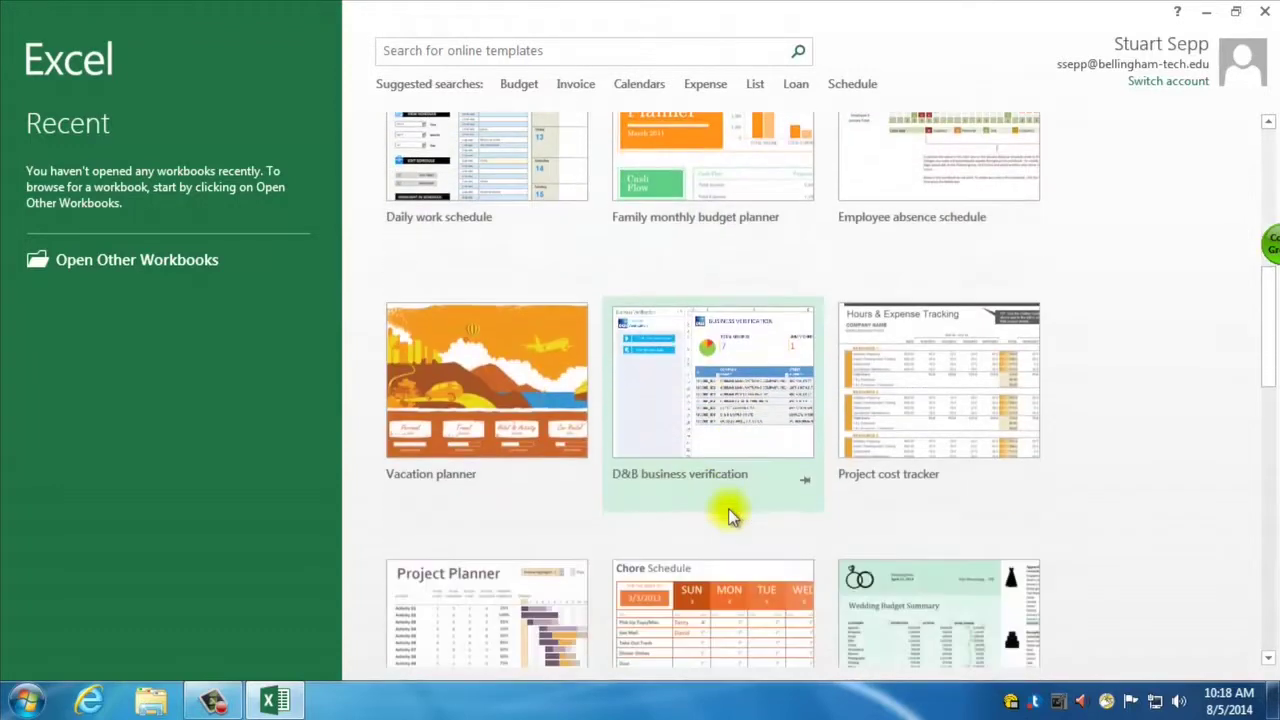
pyautogui.scroll(6, 728, 515)
pyautogui.scroll(3, 729, 512)
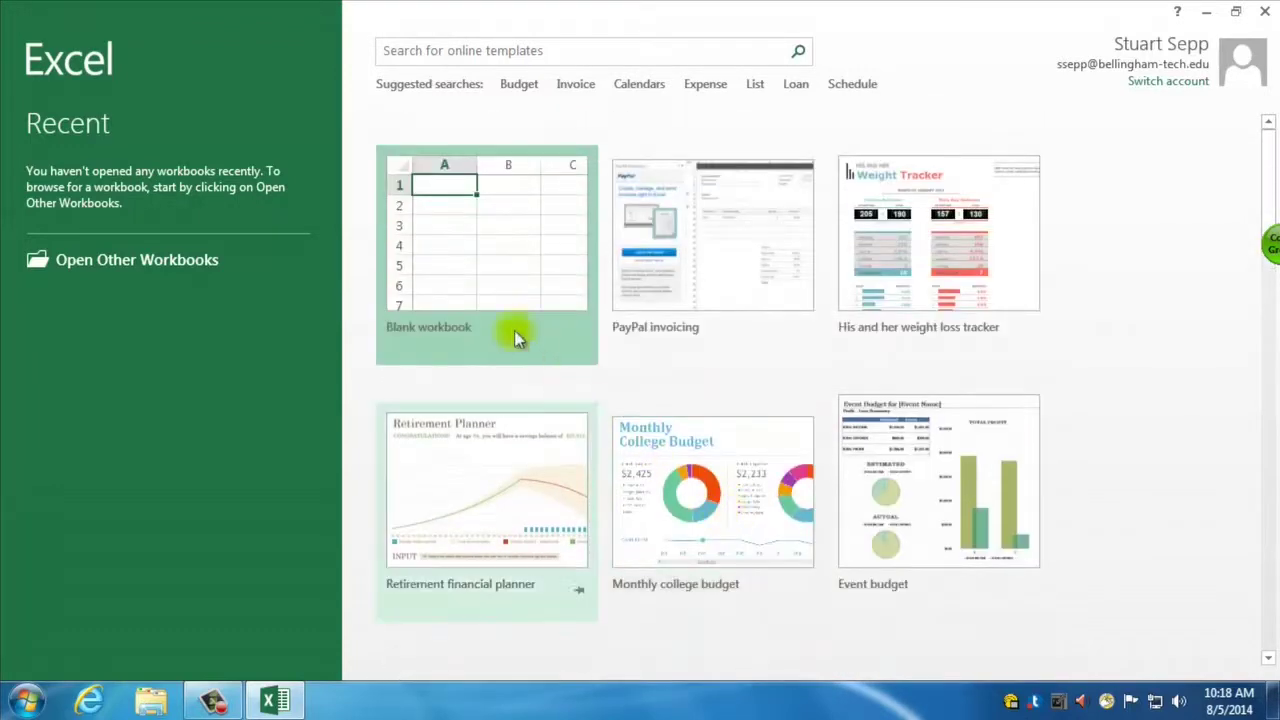
pyautogui.click(449, 307)
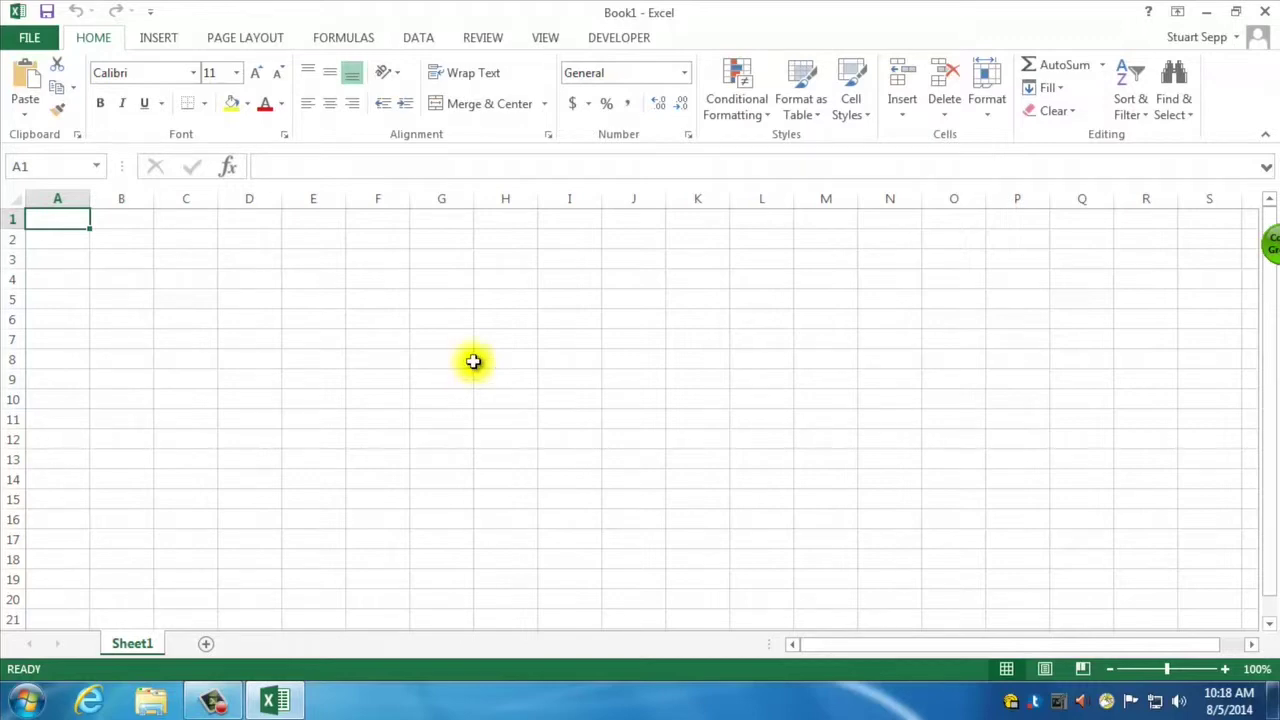
# Step: Examine the insert, page layout, formula, data and review command groups, and return to the home commands
pyautogui.click(166, 42)
pyautogui.click(245, 38)
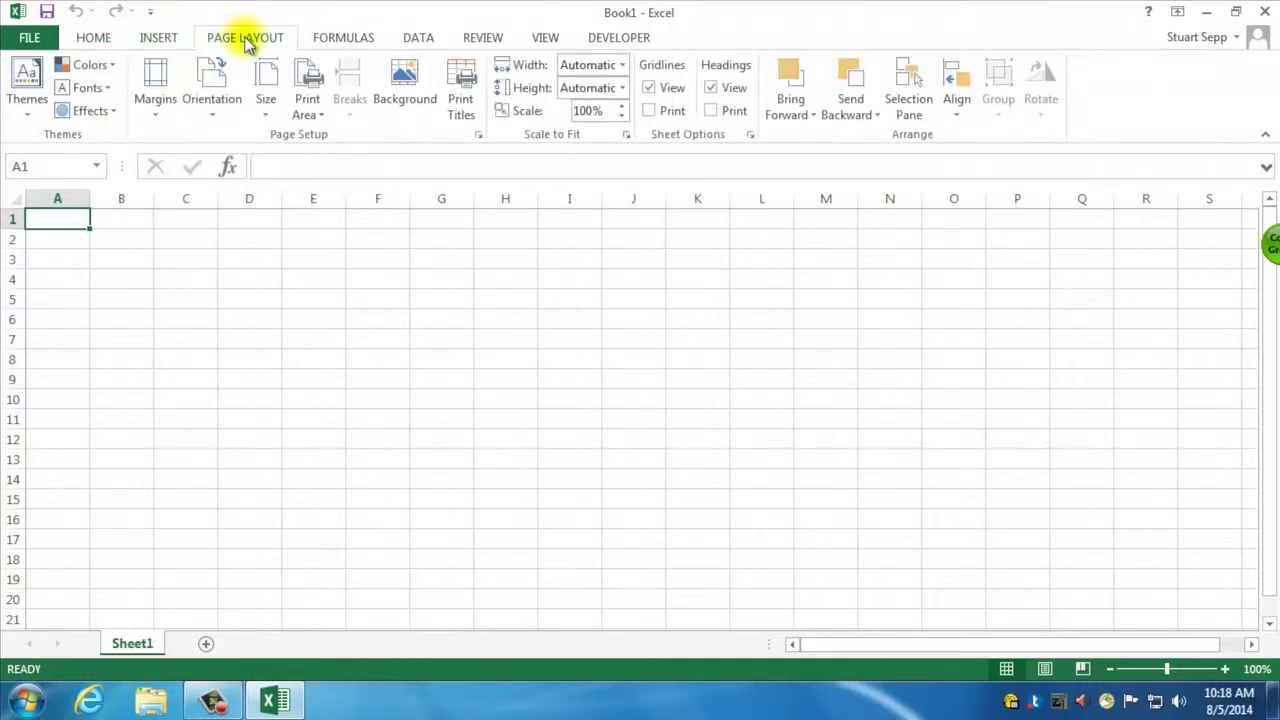
pyautogui.click(343, 40)
pyautogui.click(420, 38)
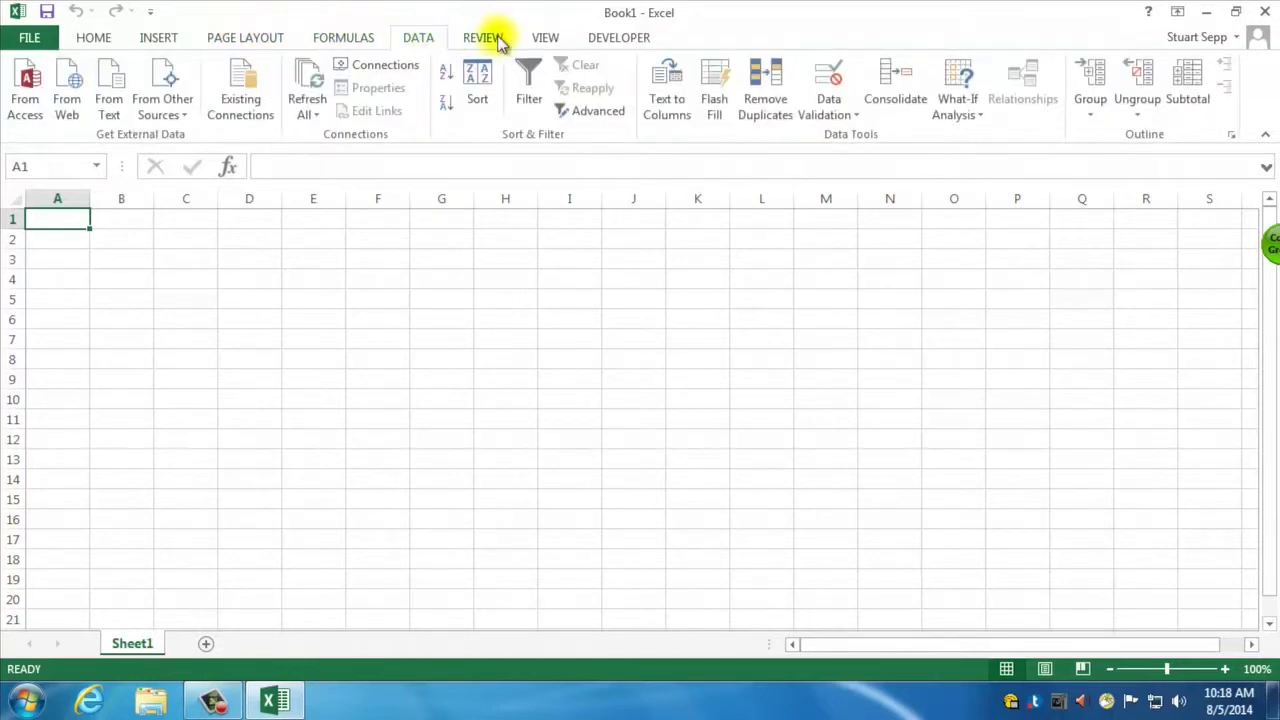
pyautogui.click(485, 38)
pyautogui.click(270, 48)
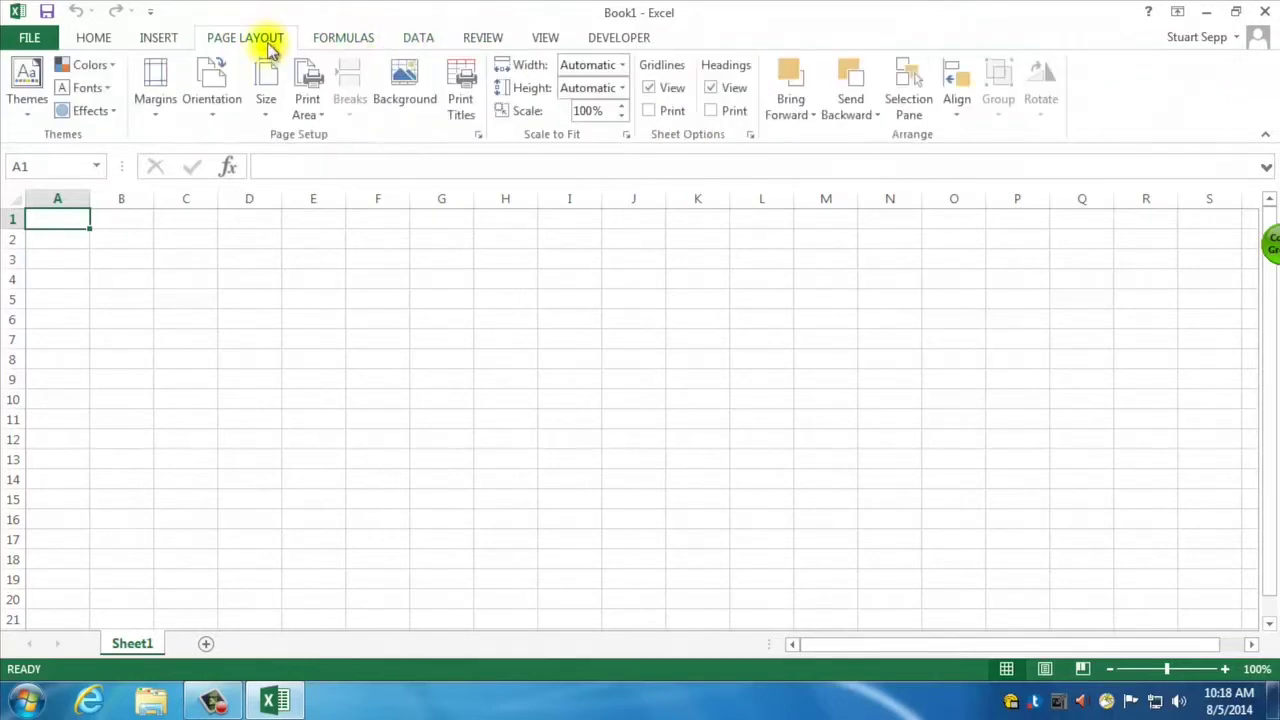
pyautogui.click(490, 40)
pyautogui.click(157, 38)
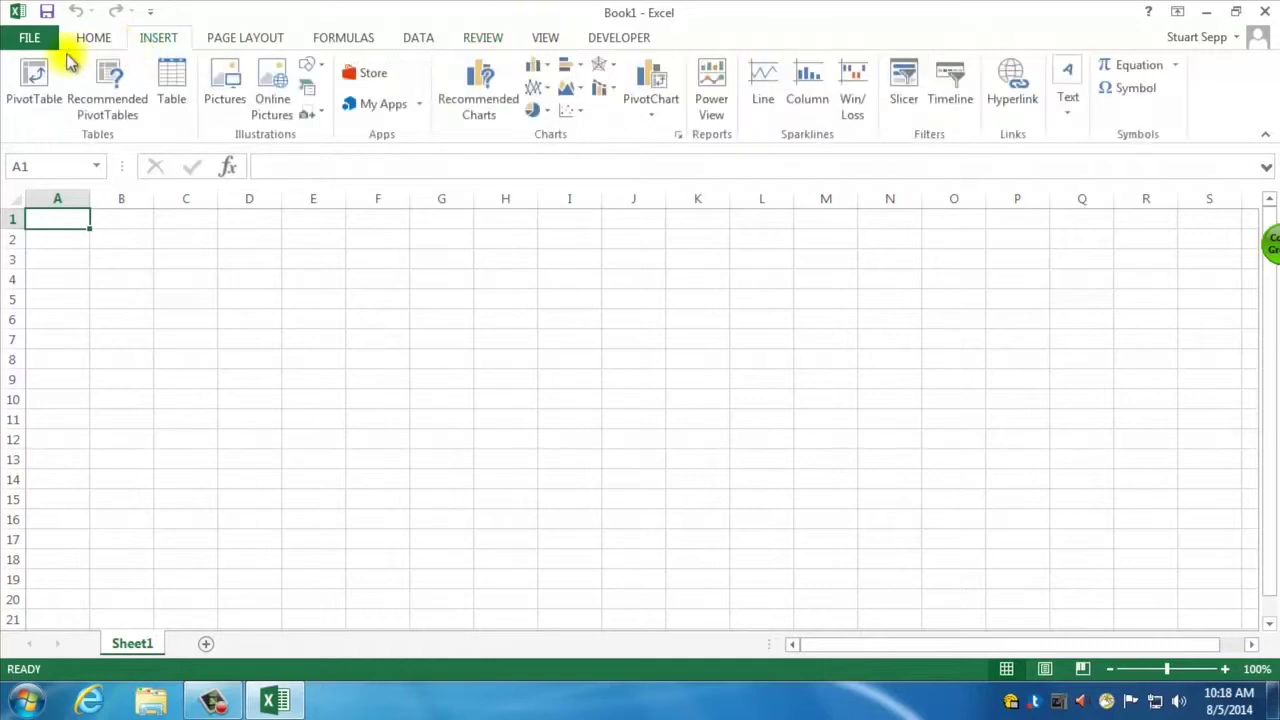
pyautogui.click(93, 40)
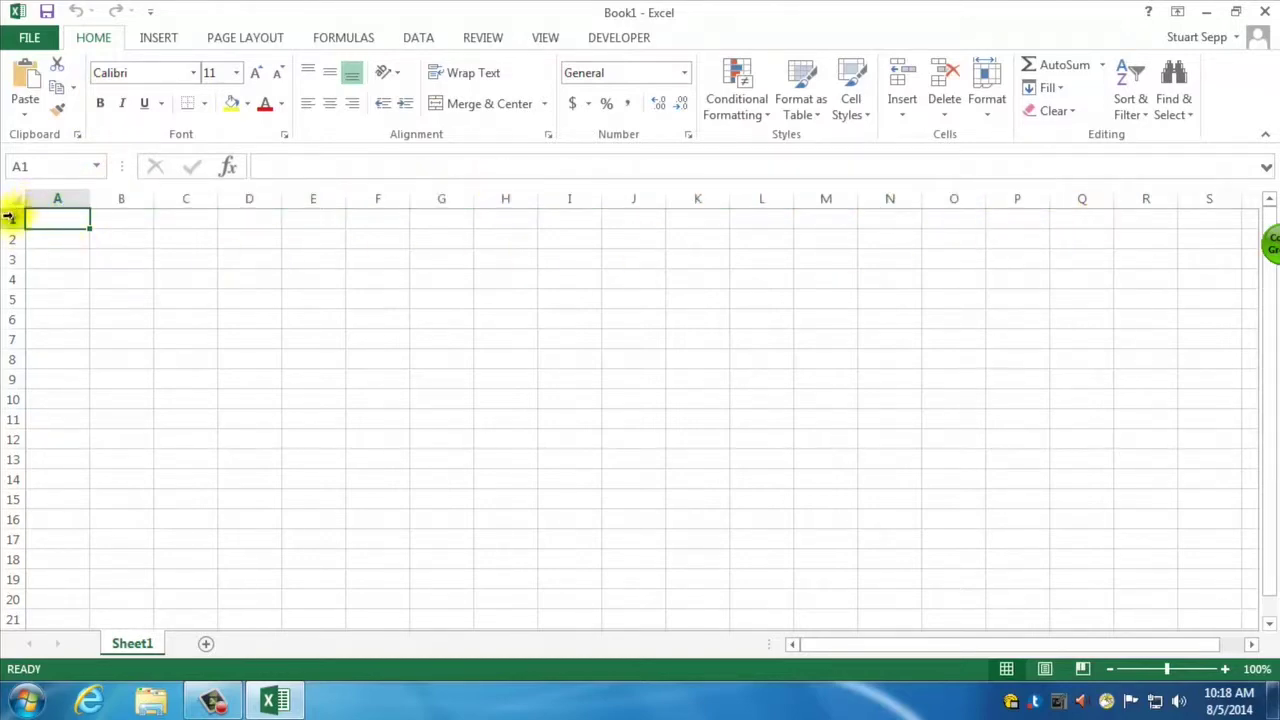
pyautogui.scroll(-8, 363, 447)
pyautogui.scroll(-20, 363, 447)
pyautogui.scroll(-20, 361, 452)
pyautogui.scroll(20, 361, 452)
pyautogui.scroll(20, 361, 452)
pyautogui.scroll(5, 361, 452)
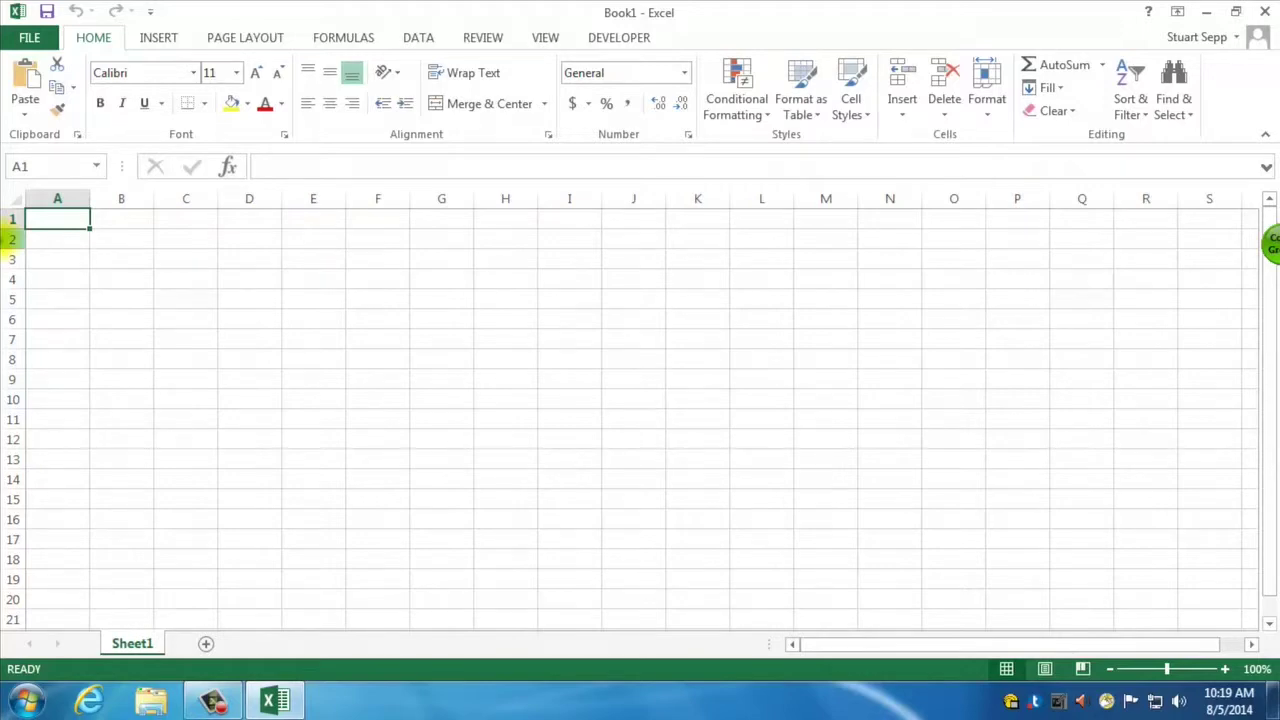
# Step: Enter the column headings Item, Quantity and Price in cells A1, B1 and C1
pyautogui.write('Item')
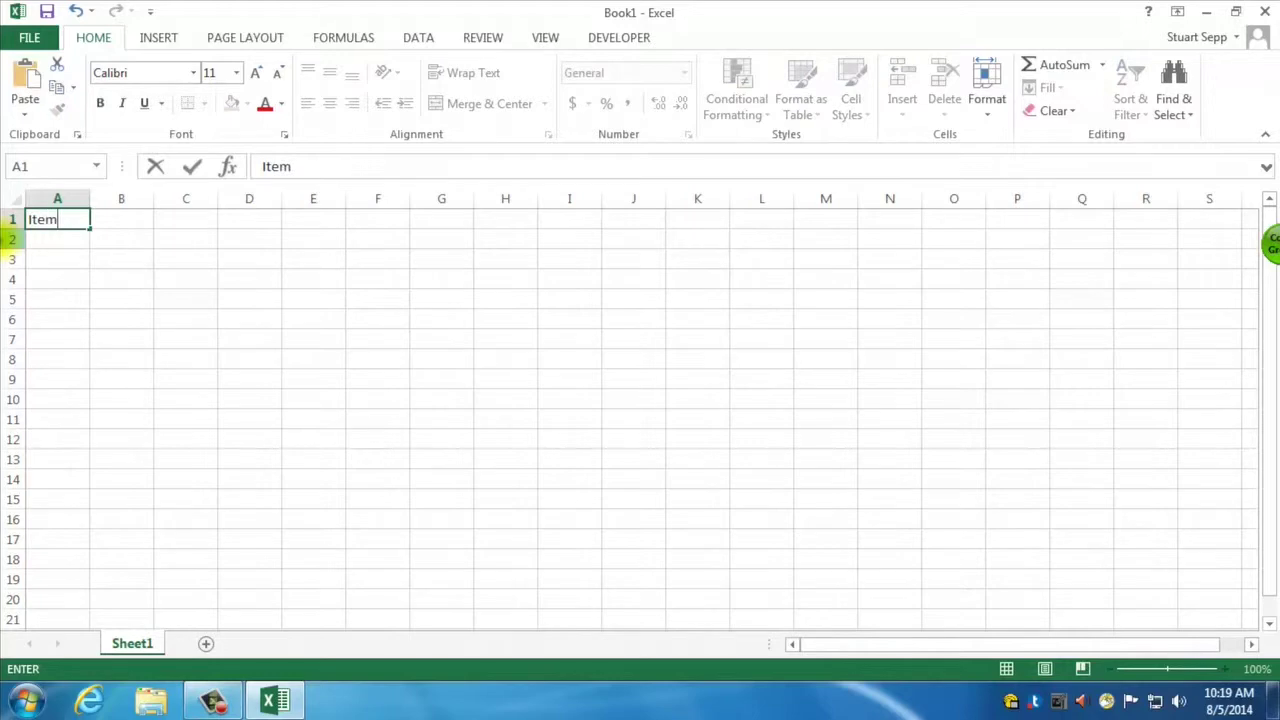
pyautogui.click(109, 214)
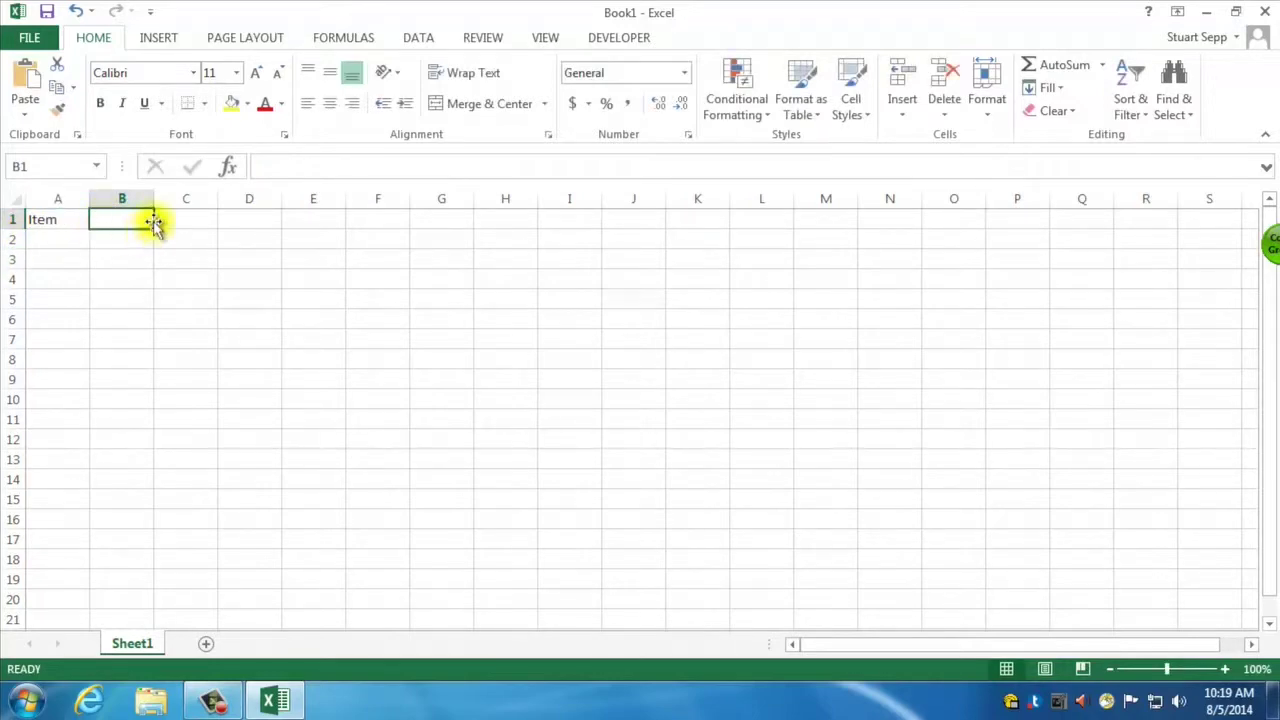
pyautogui.write('Qna')
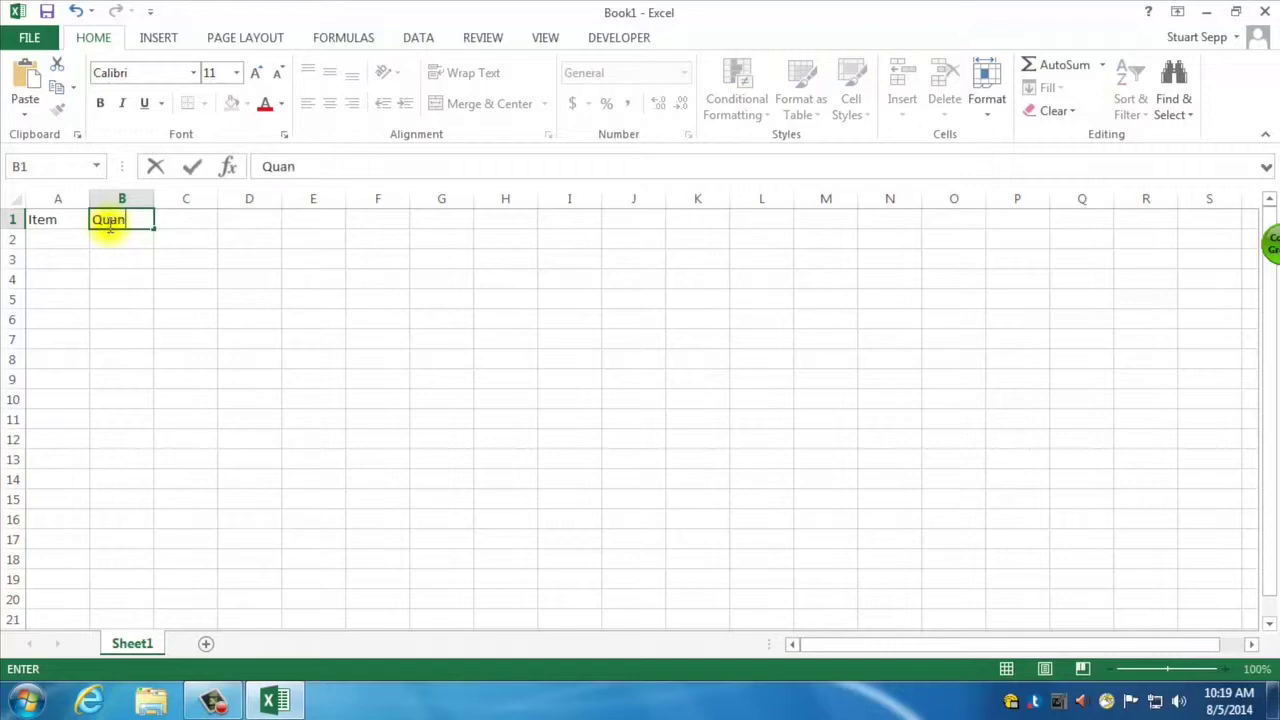
pyautogui.click(189, 218)
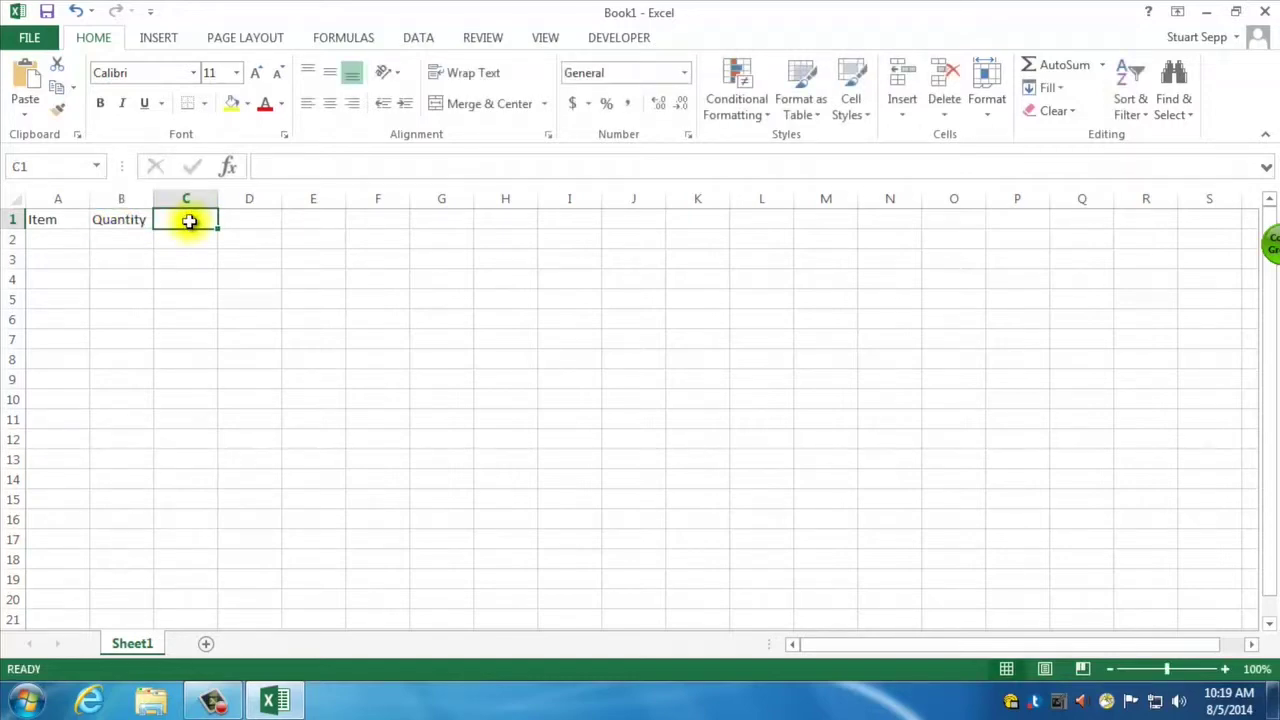
pyautogui.click(279, 166)
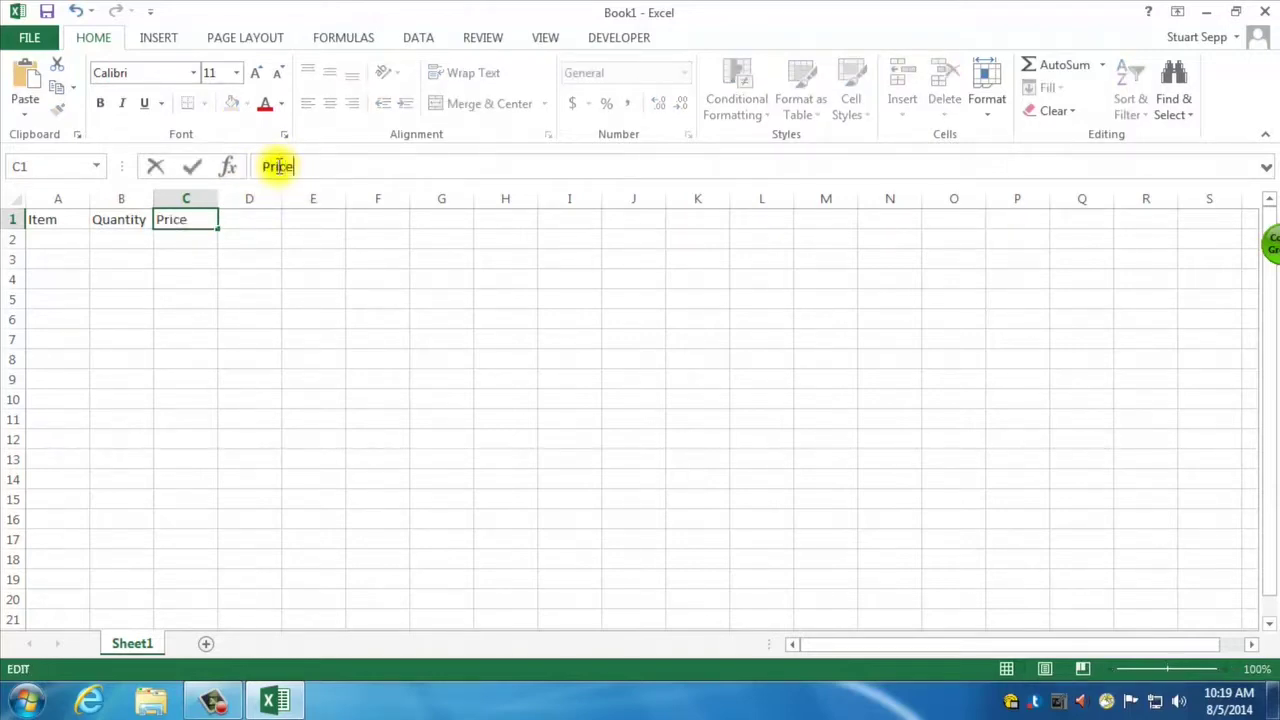
pyautogui.click(258, 220)
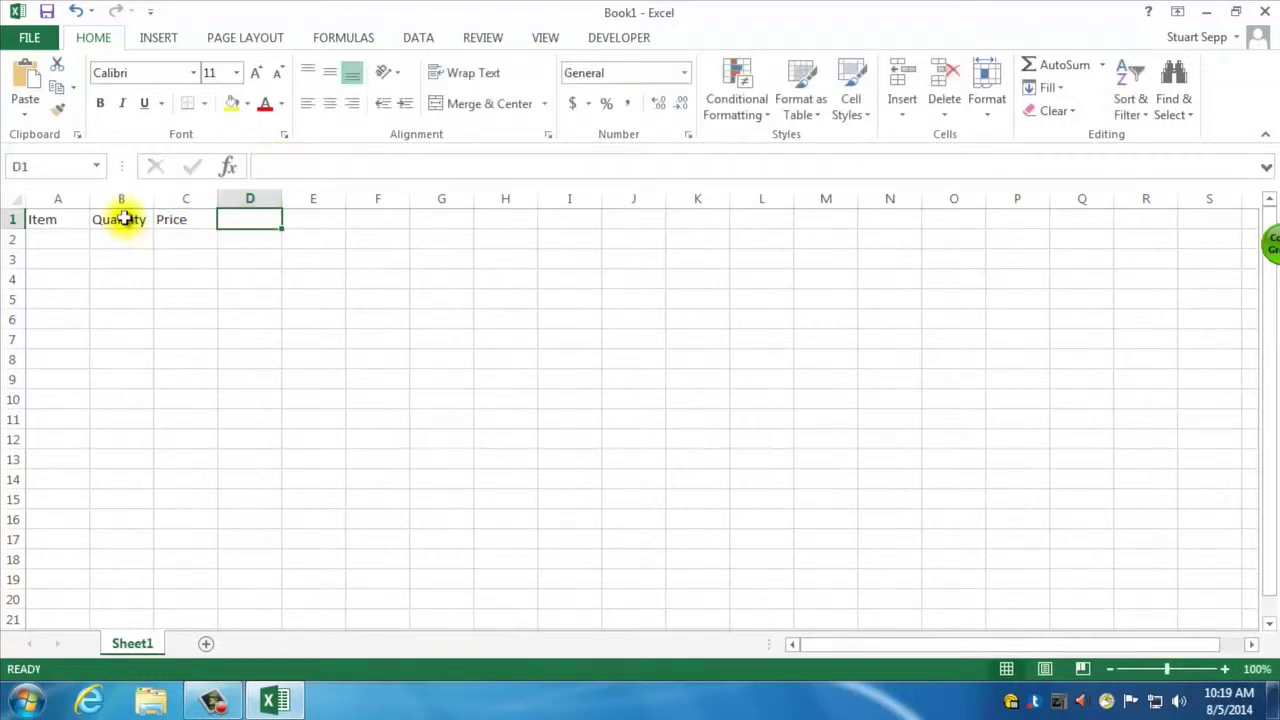
# Step: Change the heading in C1 to Price per item and widen column C to fit it
pyautogui.click(191, 221)
pyautogui.click(320, 167)
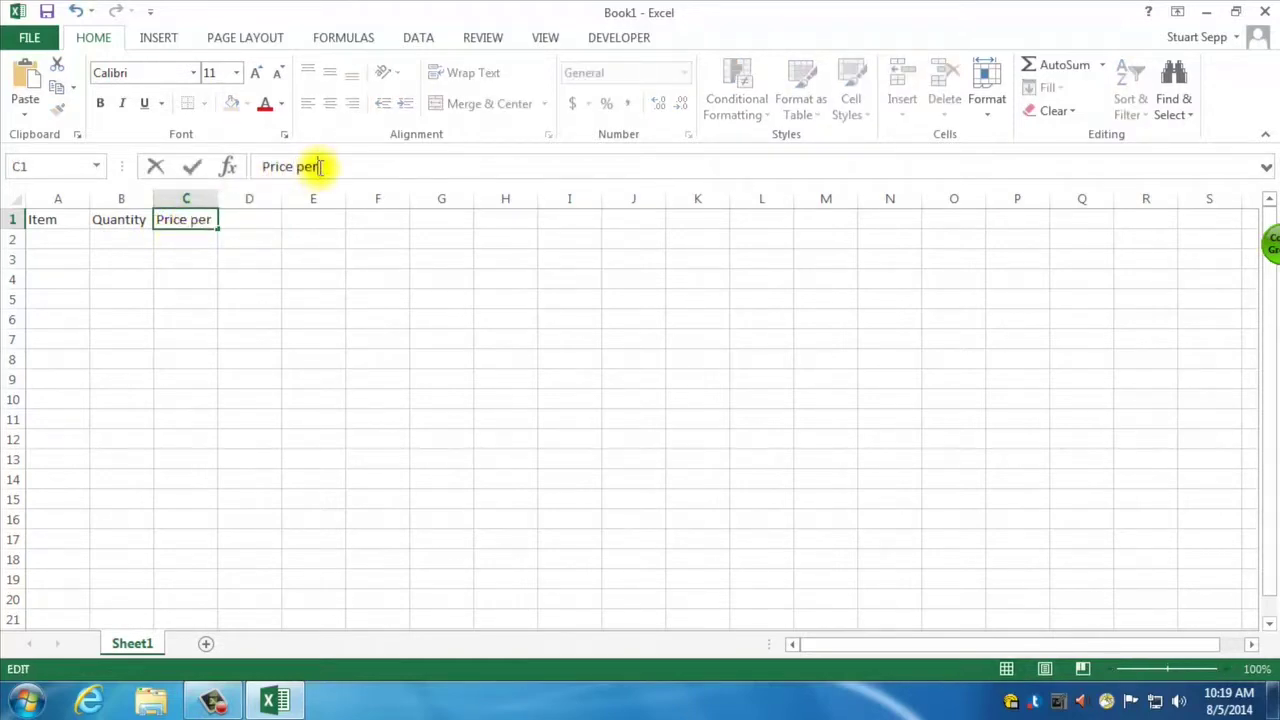
pyautogui.write('per item')
pyautogui.click(246, 221)
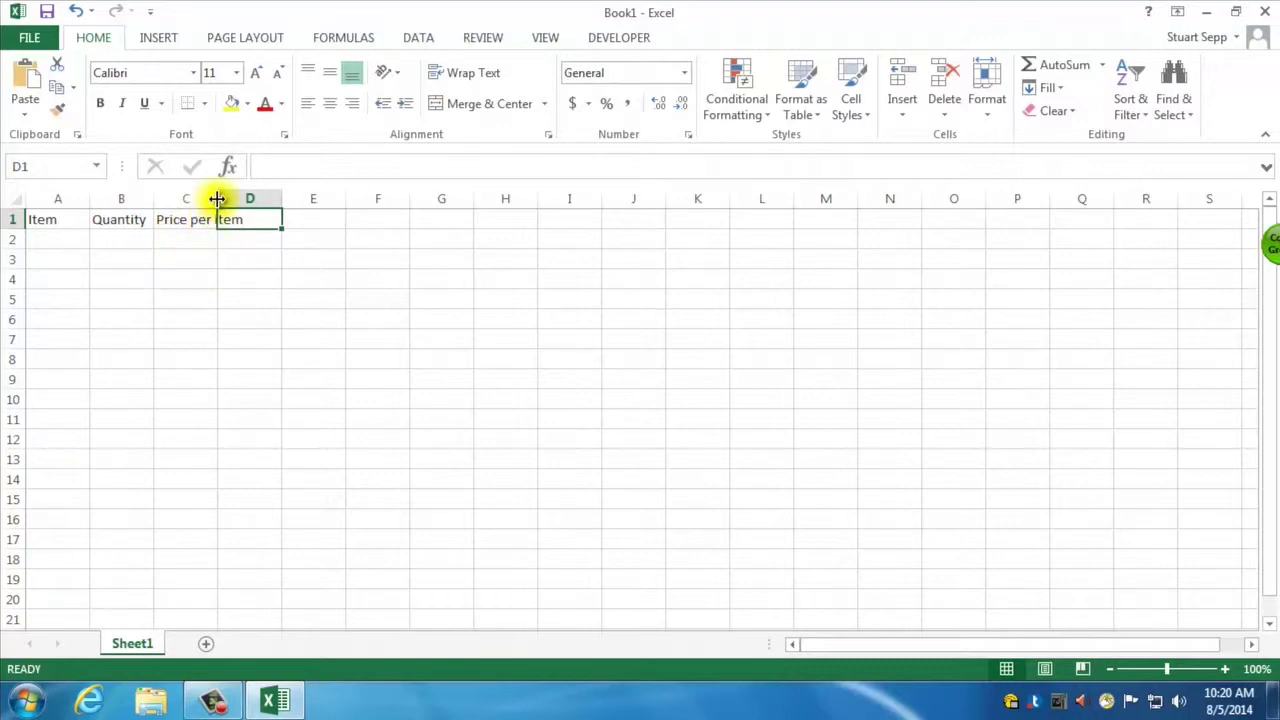
pyautogui.moveTo(218, 197); pyautogui.dragTo(258, 197)
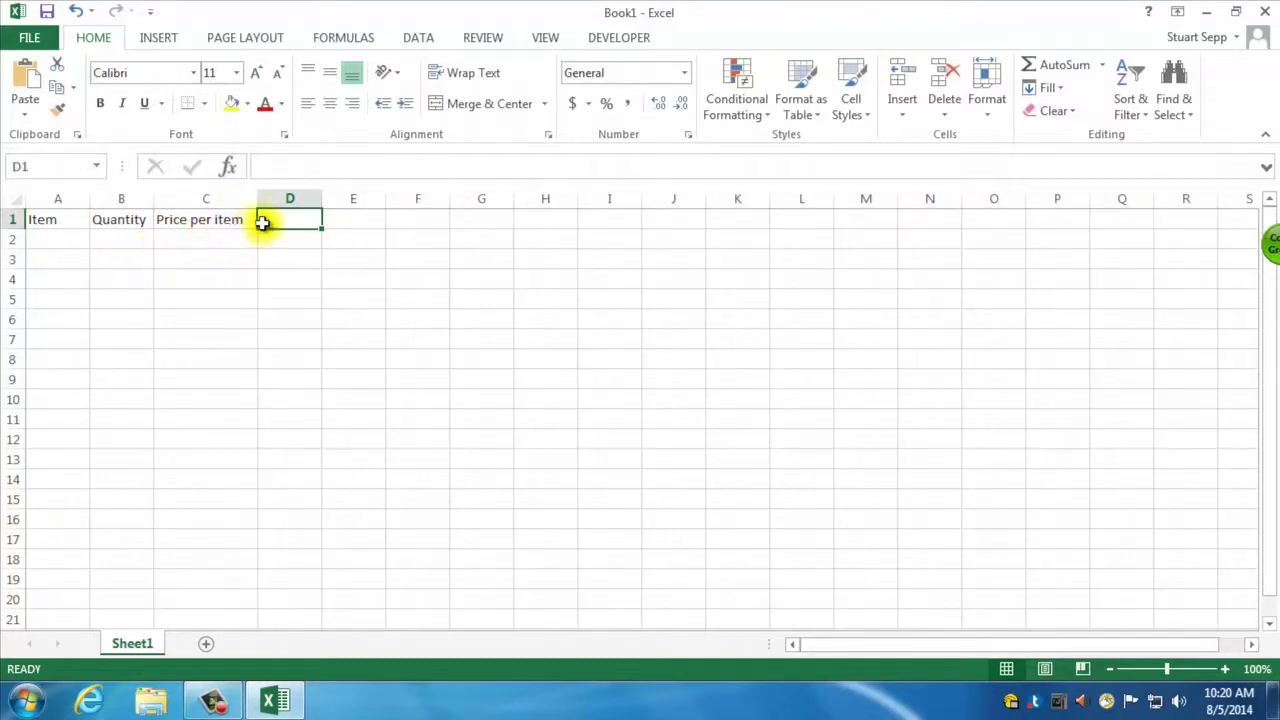
# Step: Enter the heading Total Price in cell D1 and widen column D to fit it
pyautogui.click(272, 167)
pyautogui.write('Total Price')
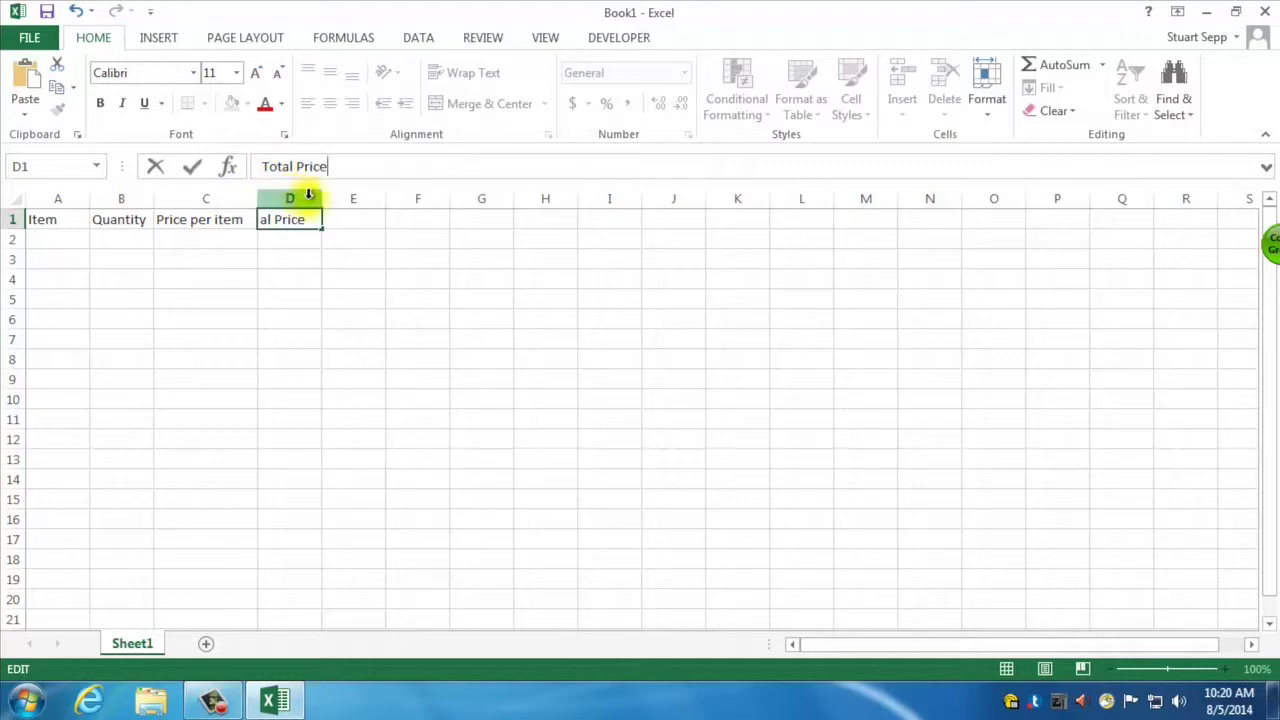
pyautogui.click(364, 222)
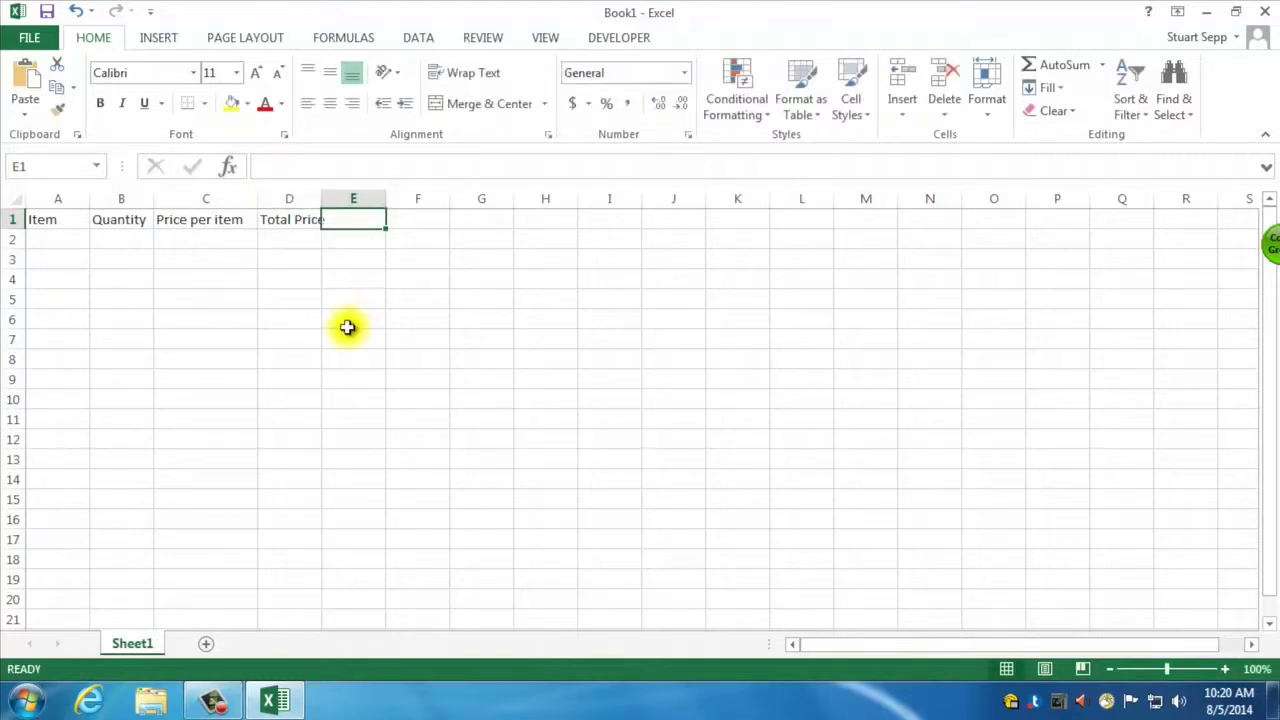
pyautogui.moveTo(321, 198); pyautogui.dragTo(335, 198)
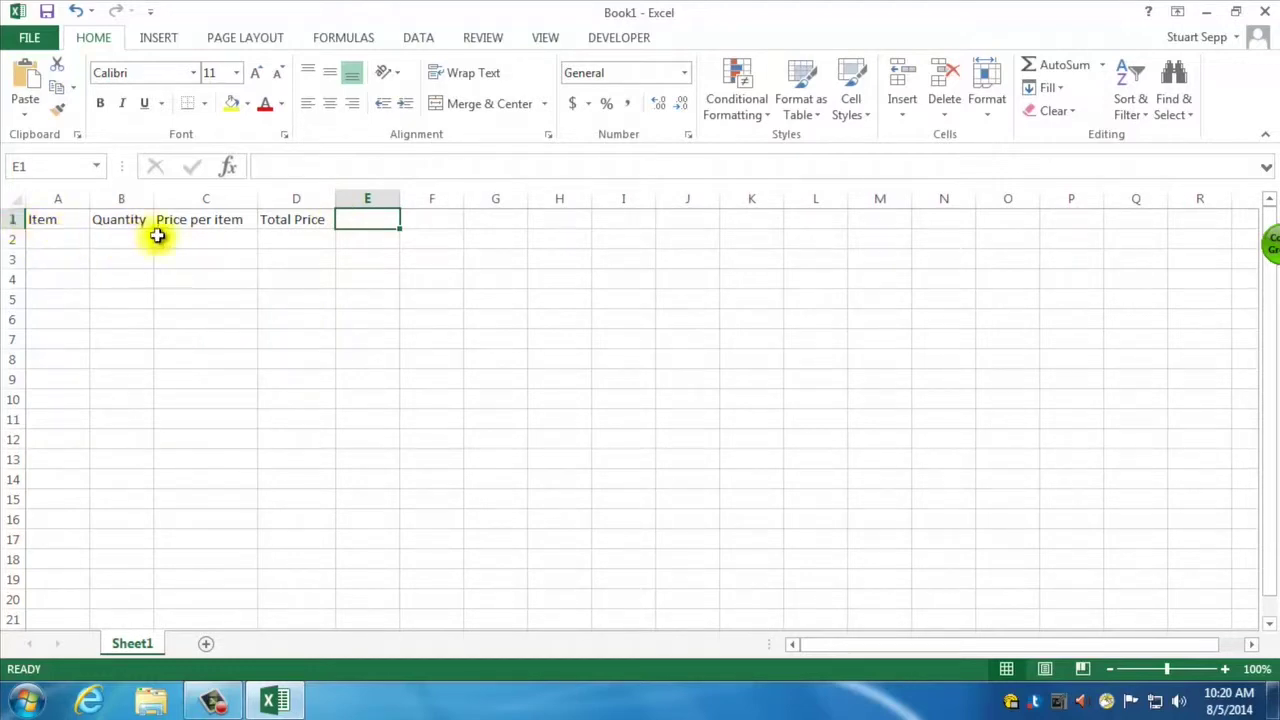
# Step: Practise selecting the cell range A1:D6, several entire rows and several entire columns
pyautogui.click(54, 224)
pyautogui.moveTo(117, 258); pyautogui.dragTo(300, 318)
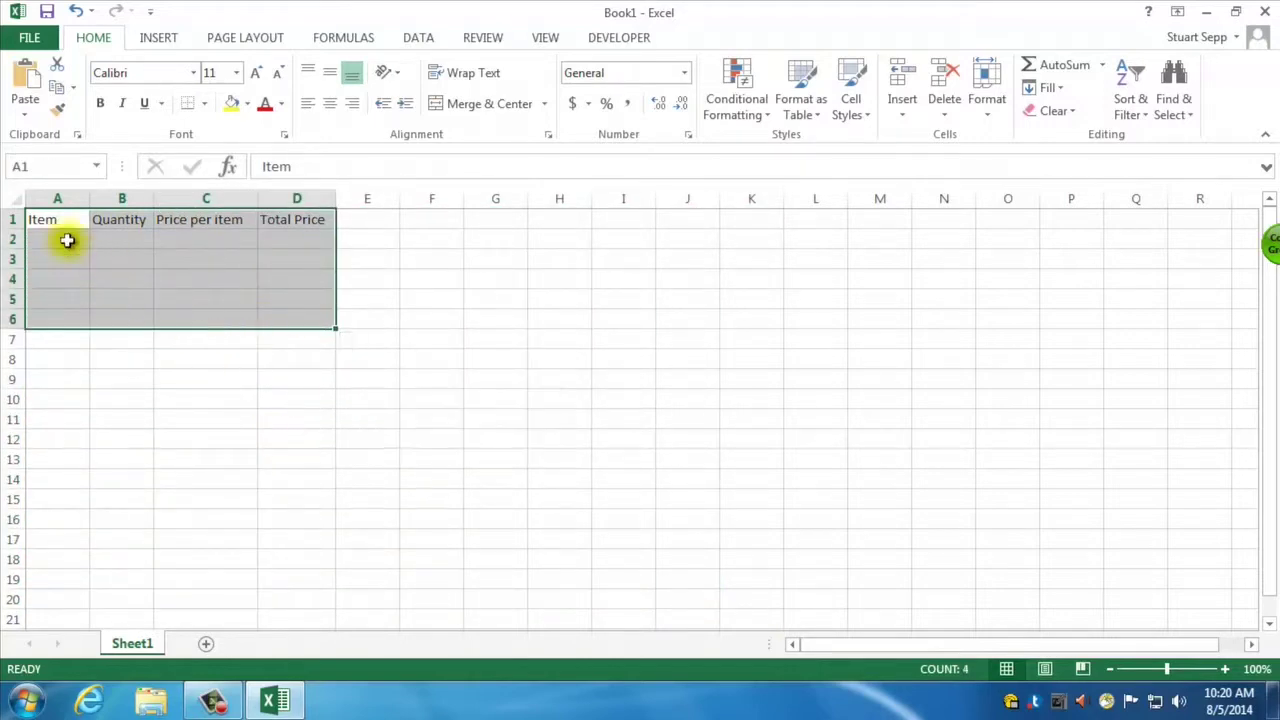
pyautogui.click(8, 219)
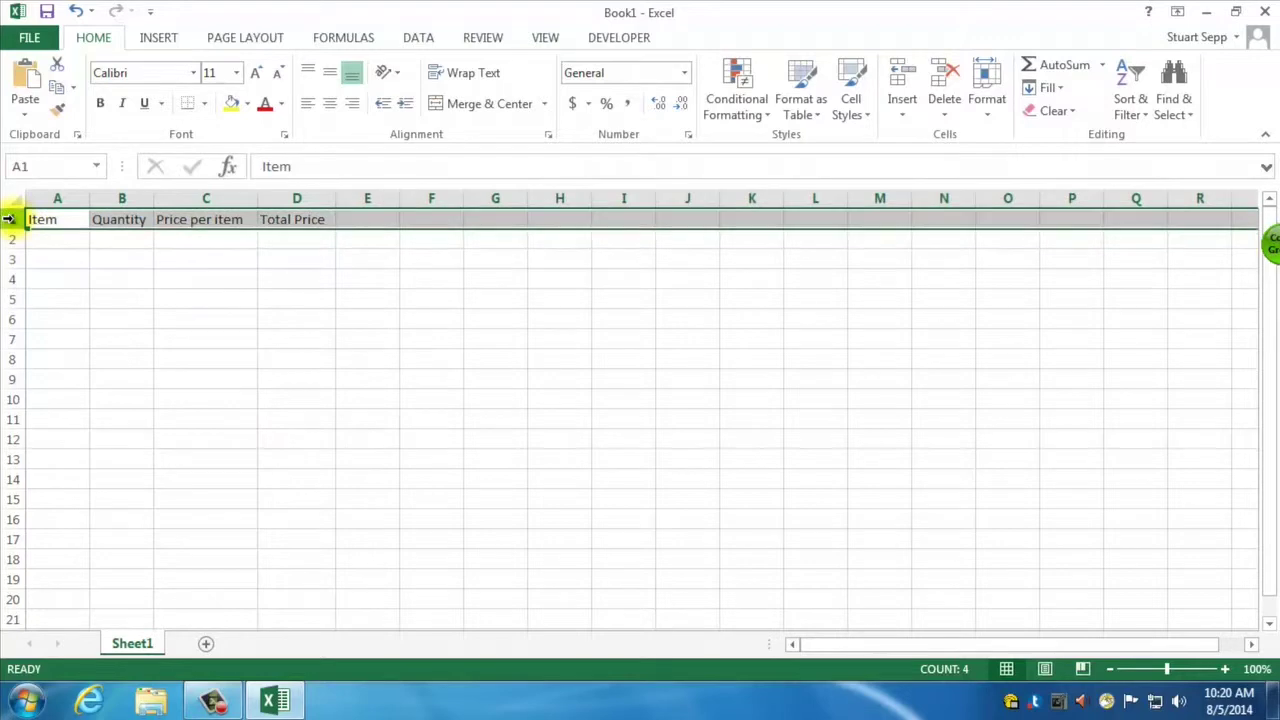
pyautogui.click(8, 240)
pyautogui.click(10, 259)
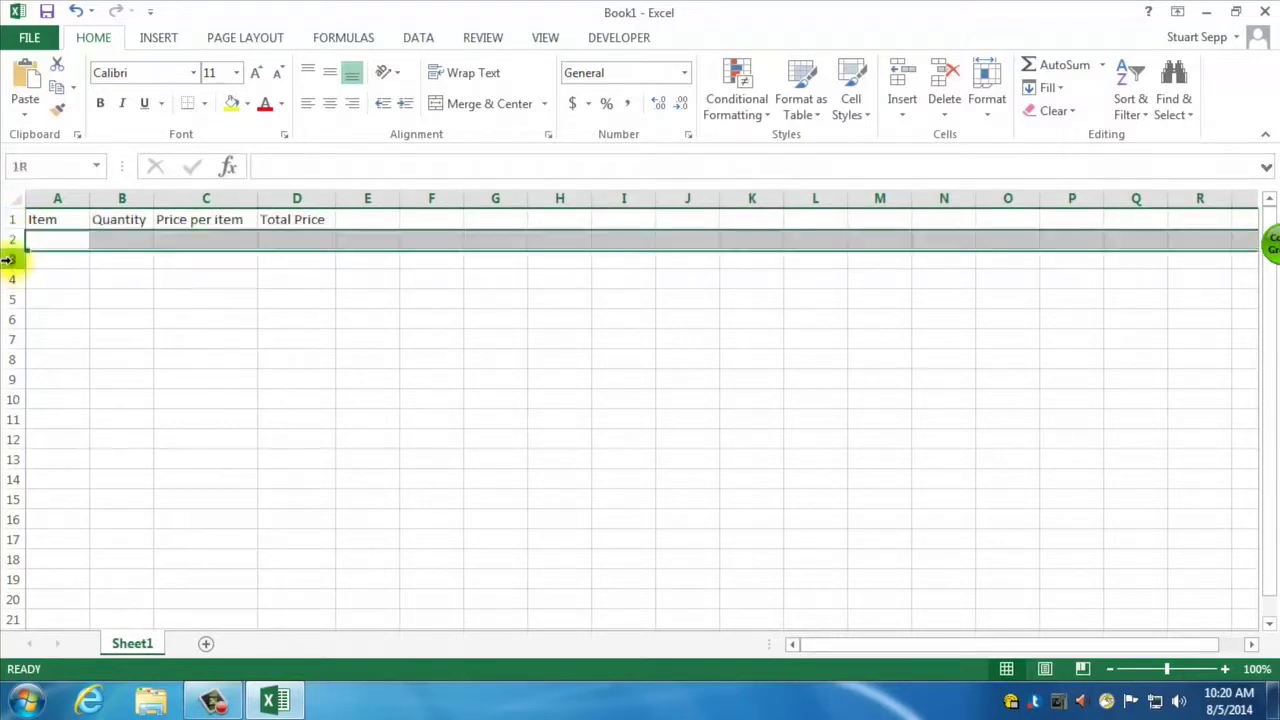
pyautogui.click(208, 197)
pyautogui.click(296, 198)
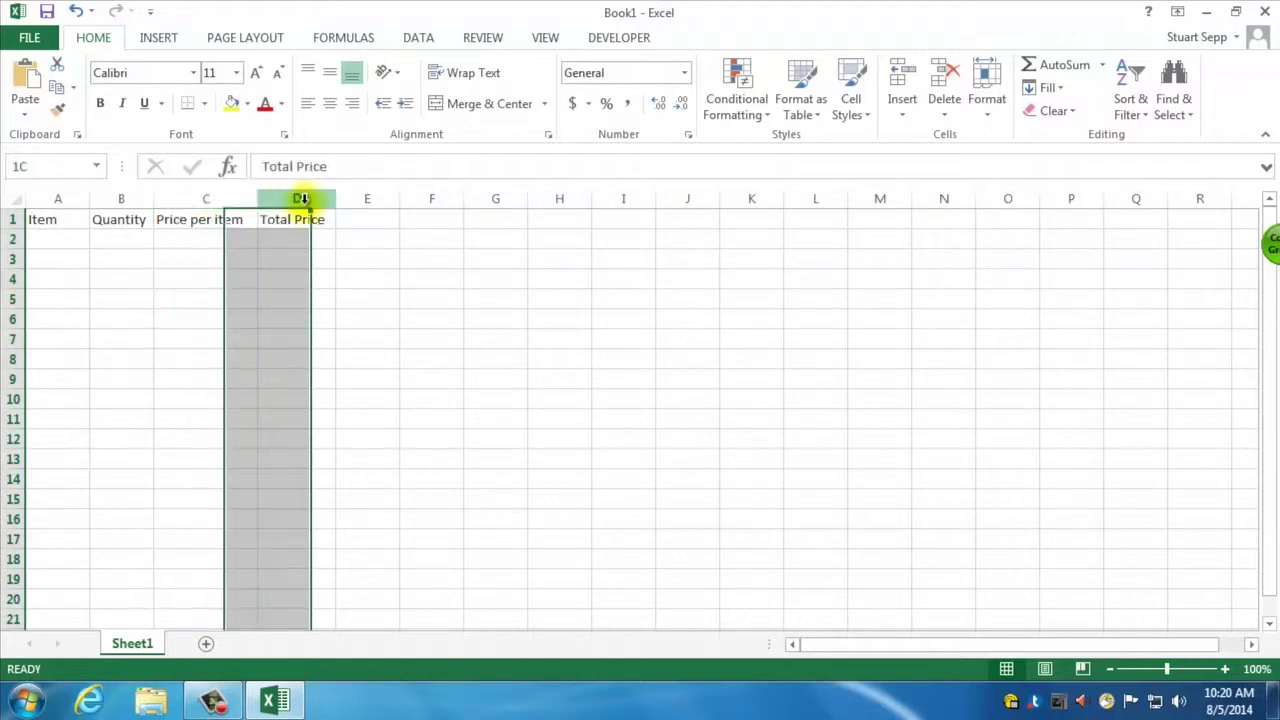
pyautogui.click(367, 198)
pyautogui.click(433, 199)
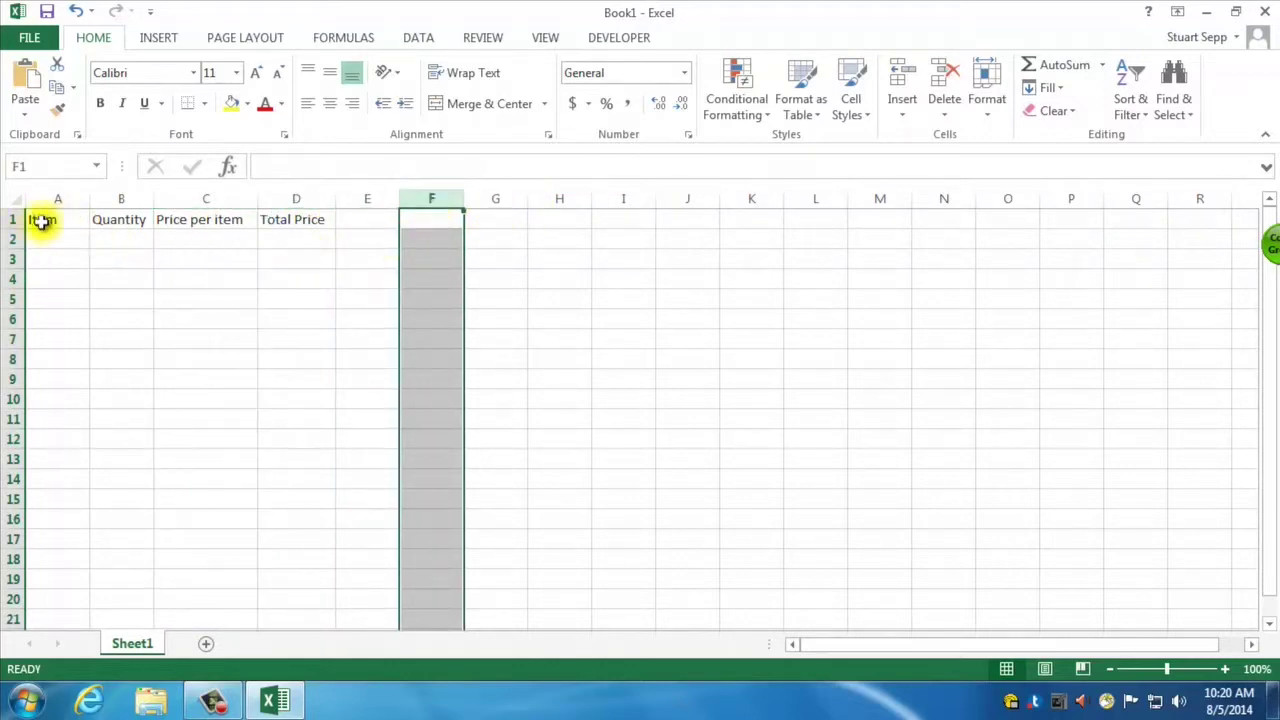
# Step: Make the headings in cells A1:D1 bold
pyautogui.moveTo(38, 222); pyautogui.dragTo(280, 224)
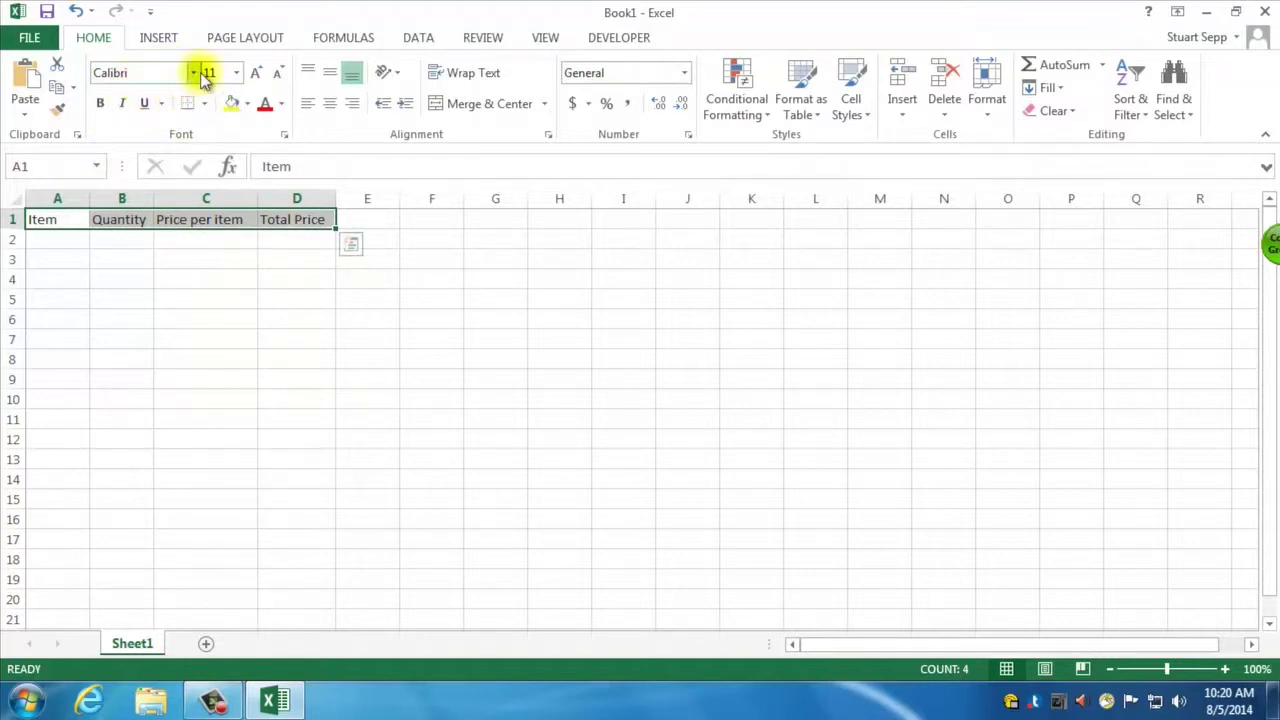
pyautogui.click(100, 103)
# Step: Change the heading in A1 to Item Name and widen column A to fit it
pyautogui.click(63, 222)
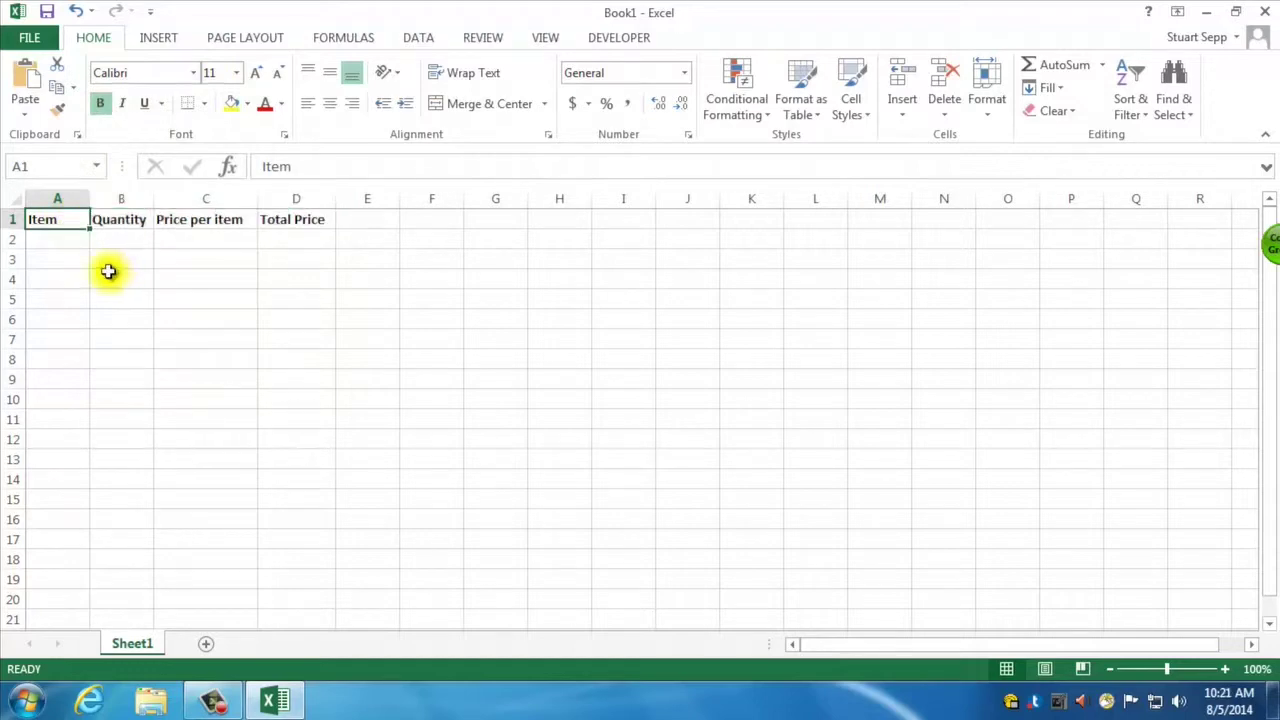
pyautogui.click(352, 166)
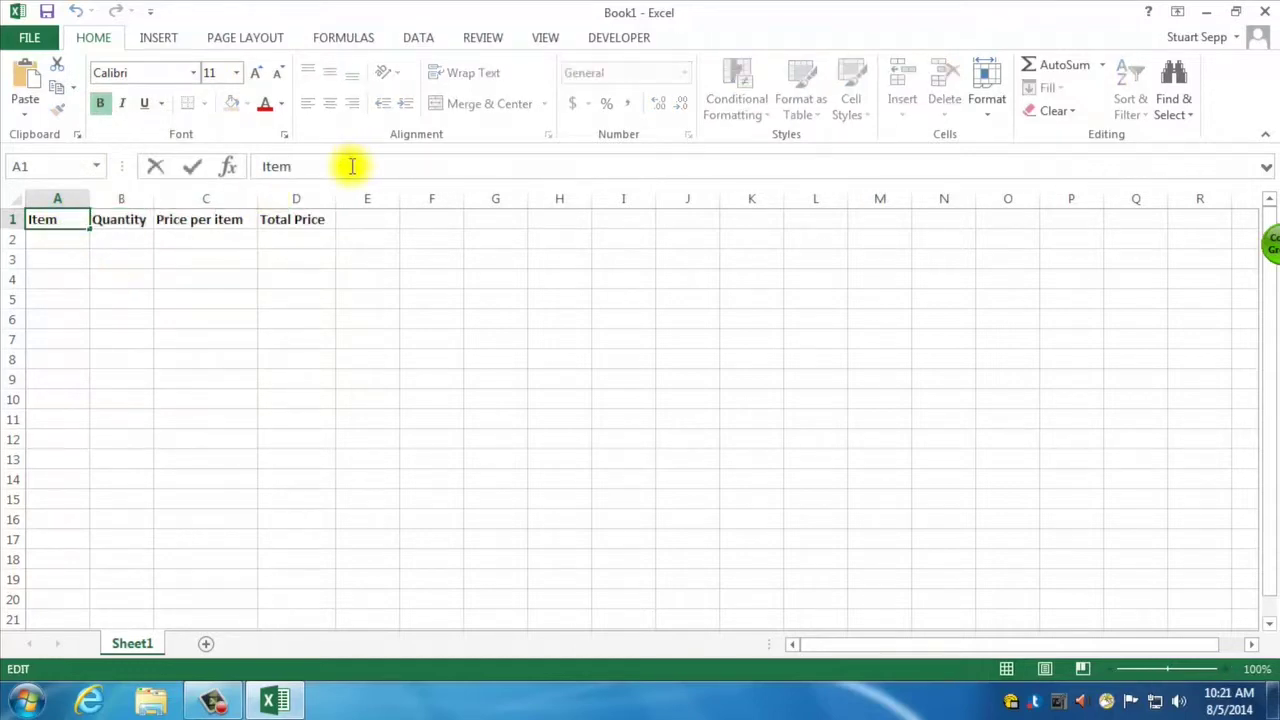
pyautogui.write('Name')
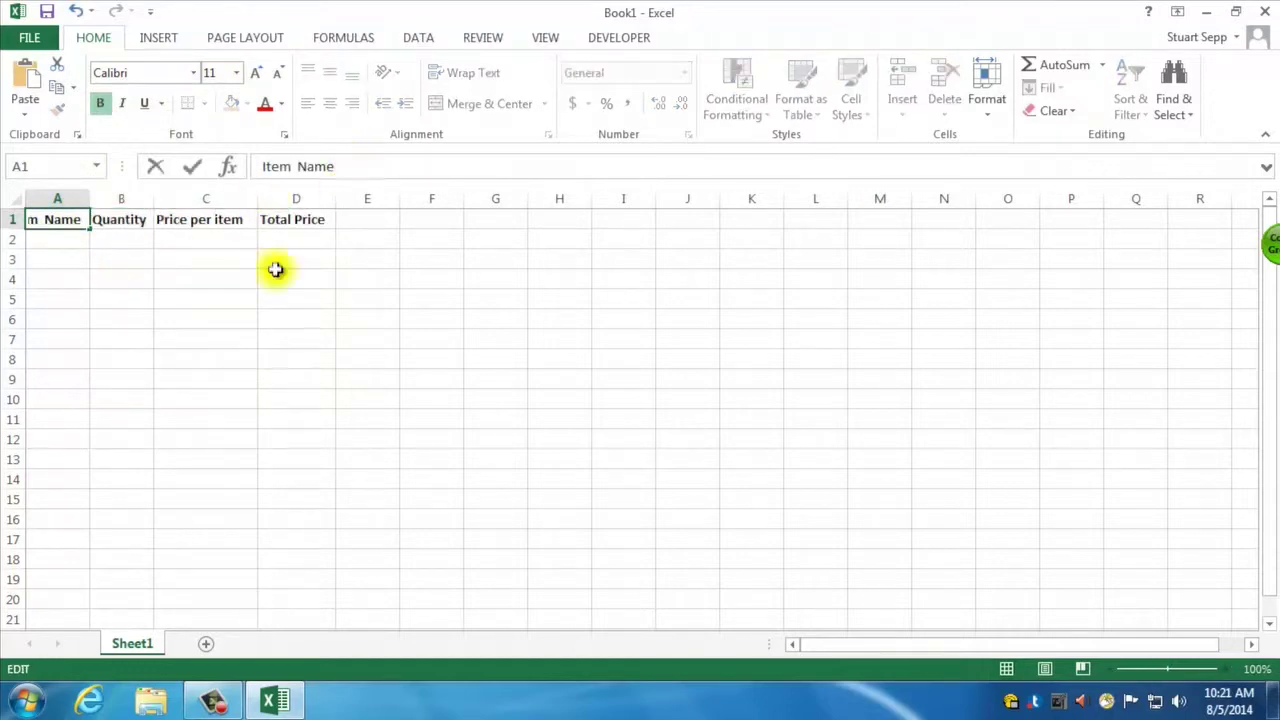
pyautogui.click(178, 282)
pyautogui.click(80, 192)
pyautogui.moveTo(90, 198); pyautogui.dragTo(146, 198)
# Step: Enter Bananas in cell A2 as the first item name
pyautogui.click(88, 240)
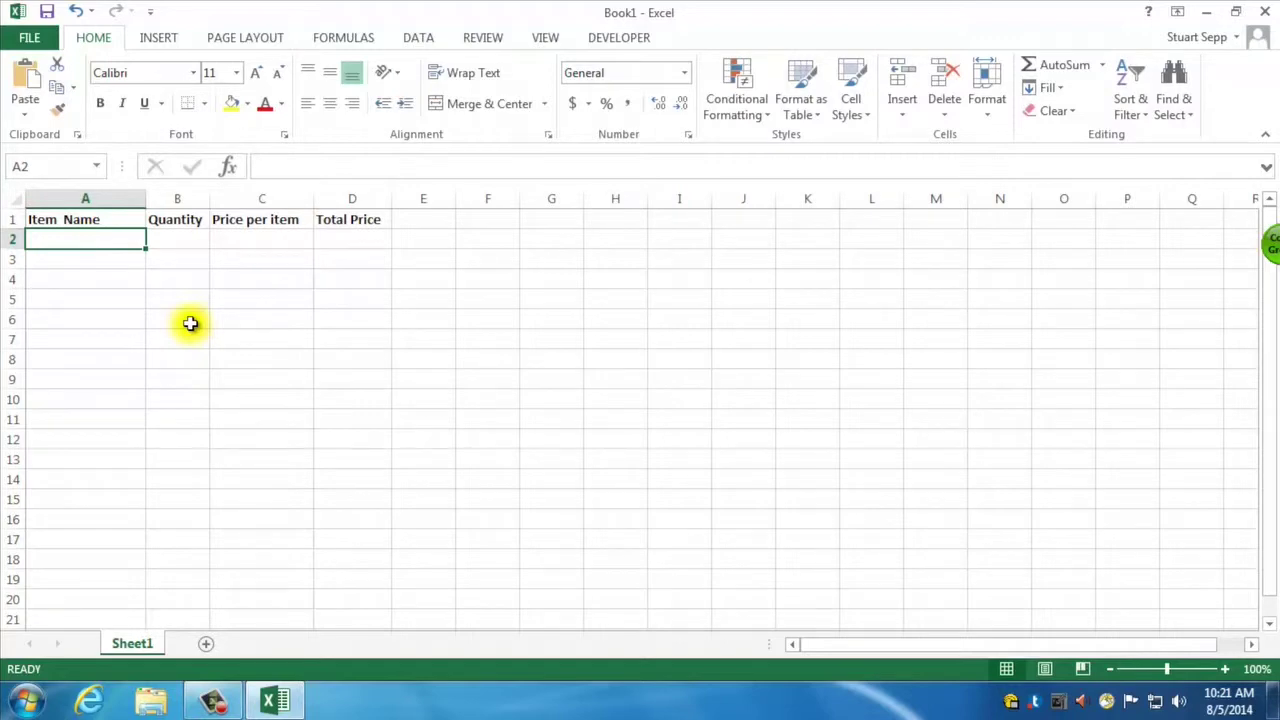
pyautogui.write('Bananas')
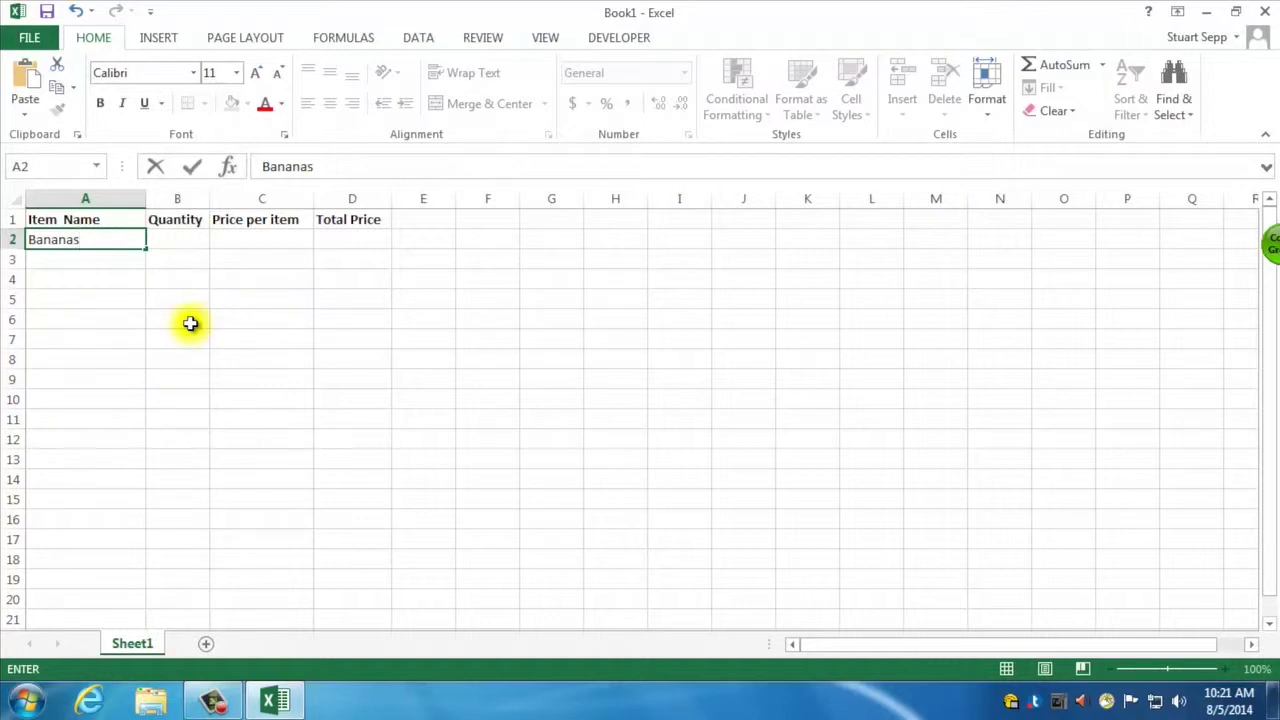
pyautogui.press('Return')
pyautogui.press('Down')
pyautogui.press('Right')
pyautogui.press('Up')
pyautogui.press('Up')
pyautogui.press('Left')
pyautogui.press('Up')
pyautogui.press('Down')
pyautogui.press('Down')
pyautogui.press('Down')
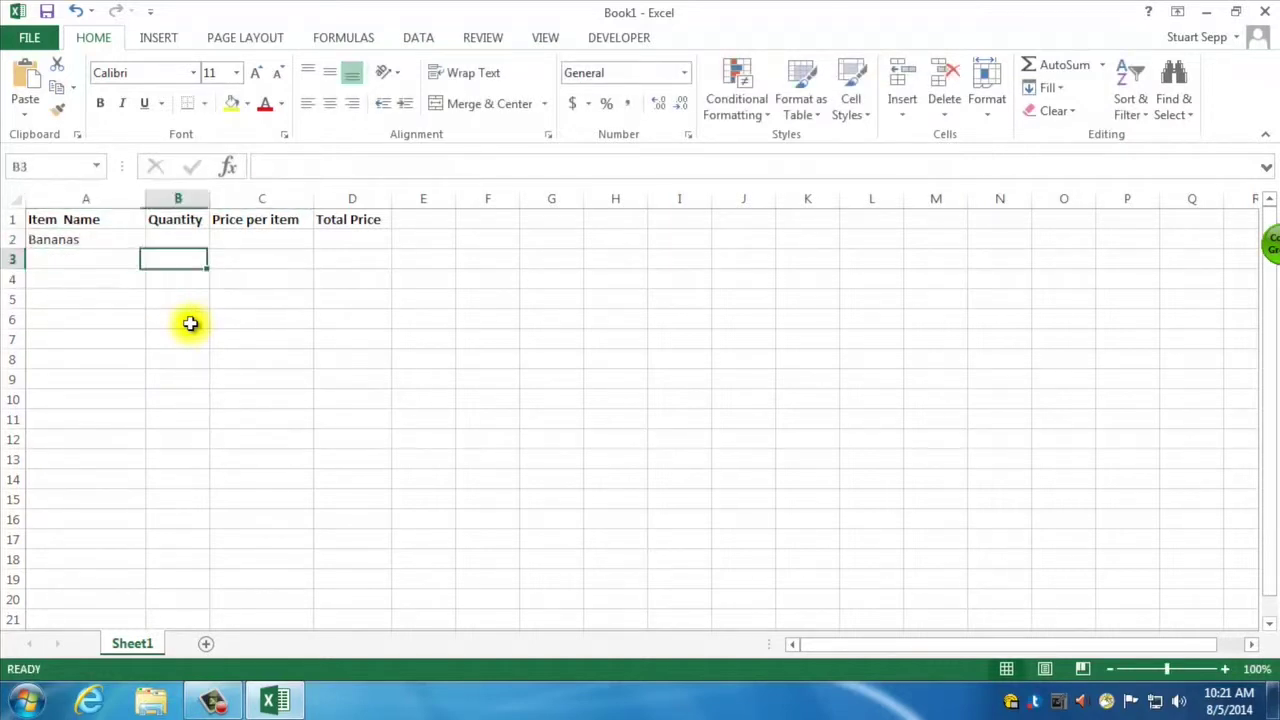
# Step: Enter the item names Apples, Oranges, Plantanes and Olives in cells A3 to A6
pyautogui.press('Up')
pyautogui.press('Up')
pyautogui.write('Apples')
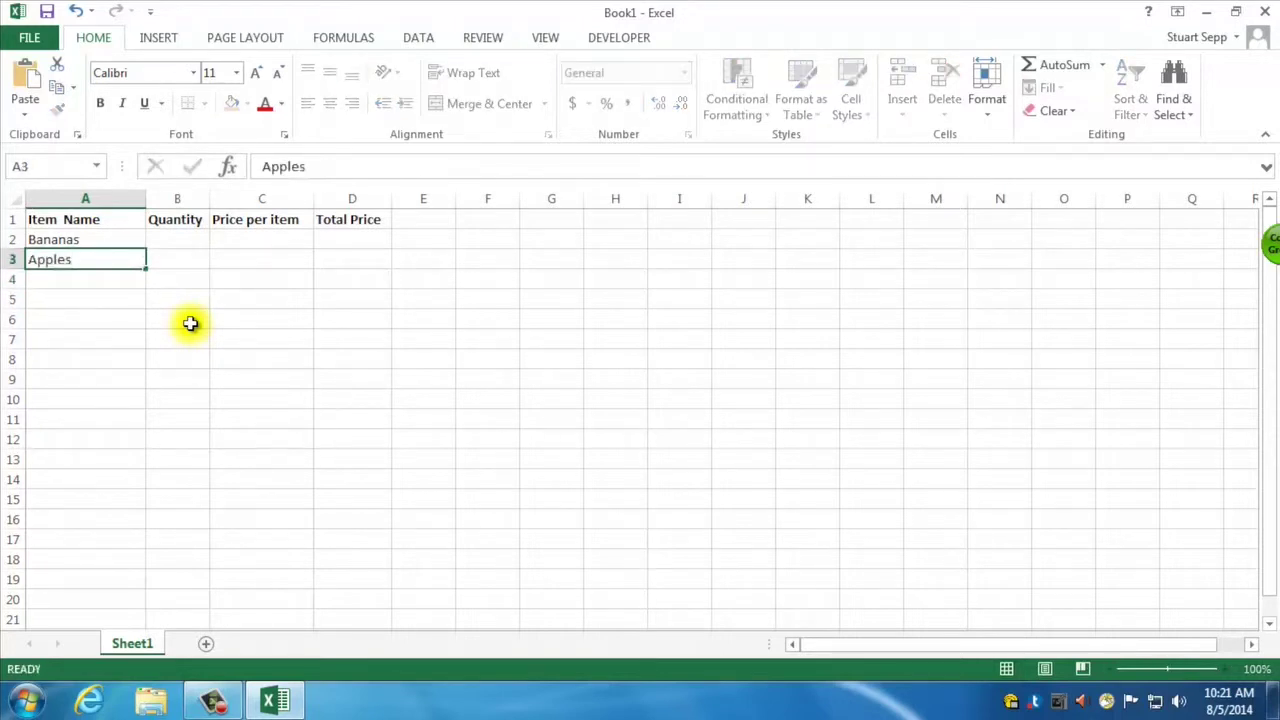
pyautogui.press('Return')
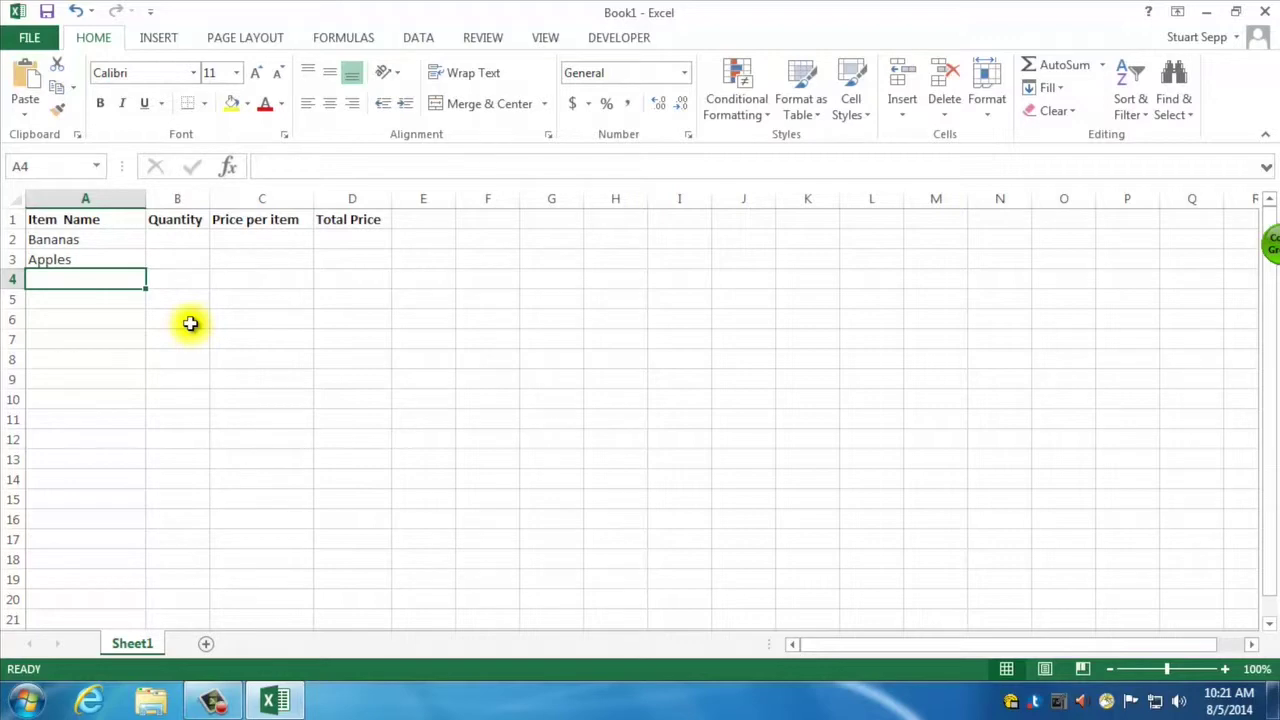
pyautogui.write('Oranges')
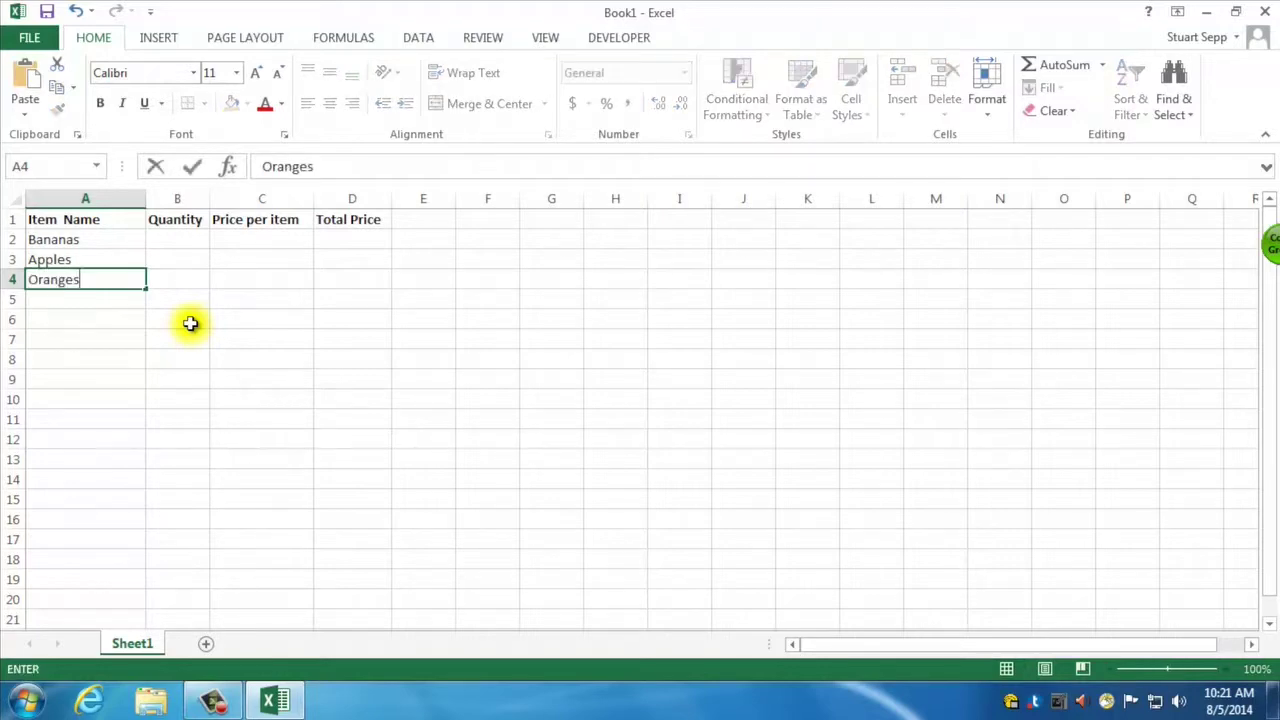
pyautogui.press('Return')
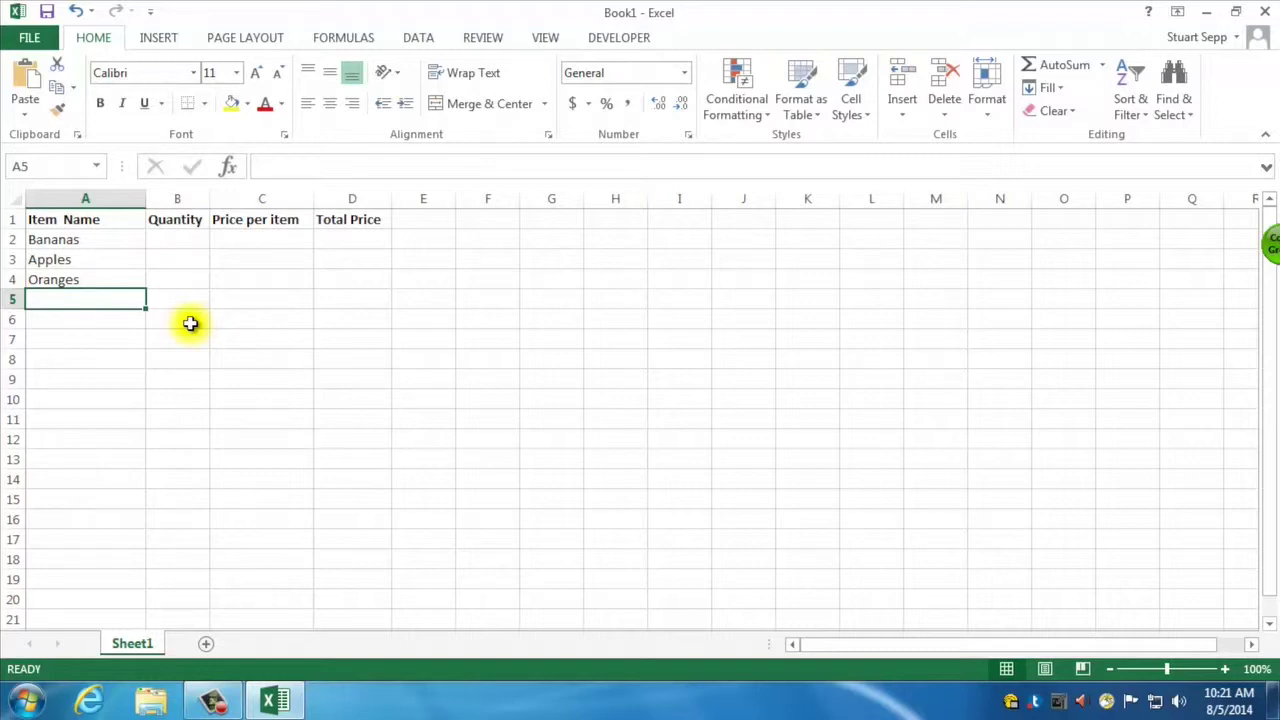
pyautogui.write('Plantanes')
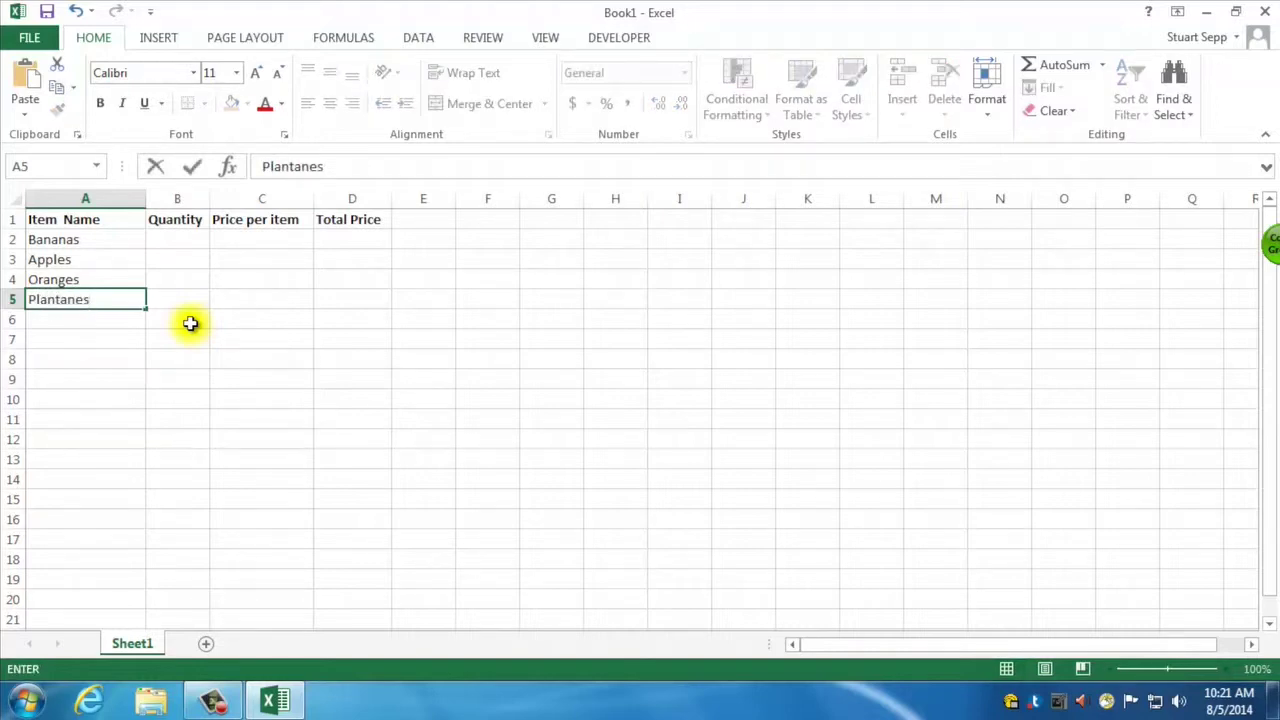
pyautogui.press('Return')
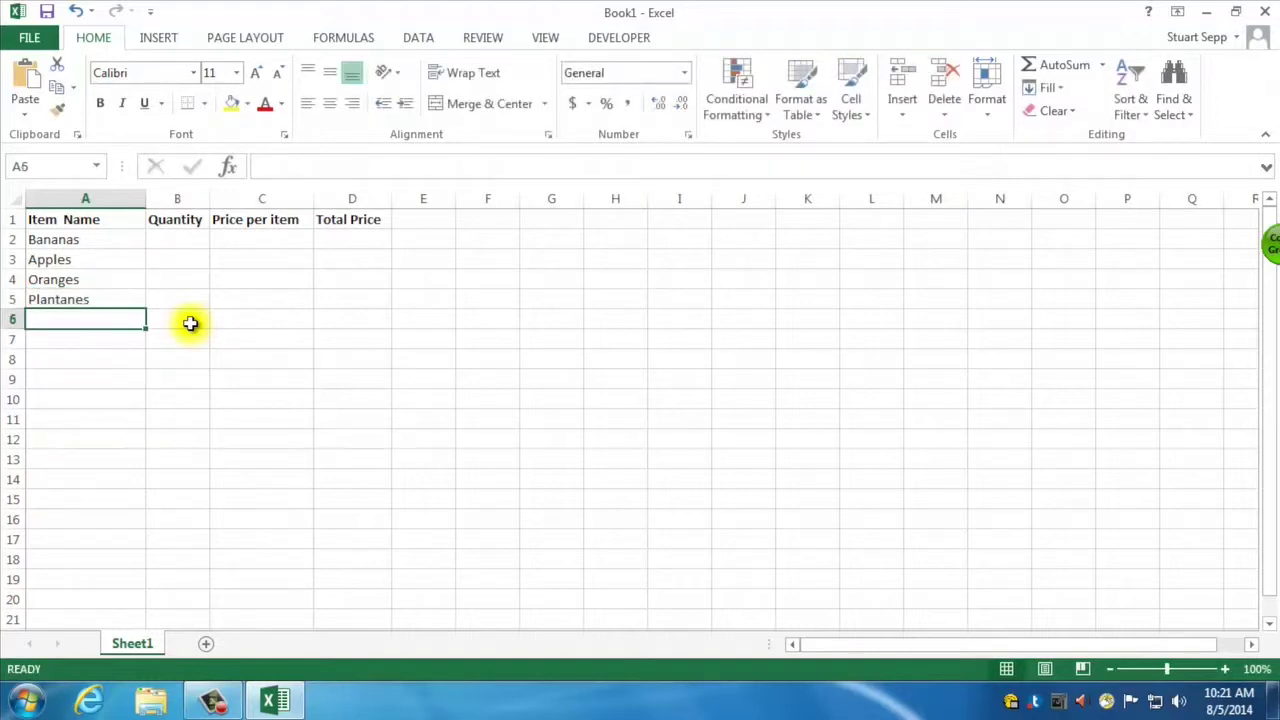
pyautogui.write('Olives')
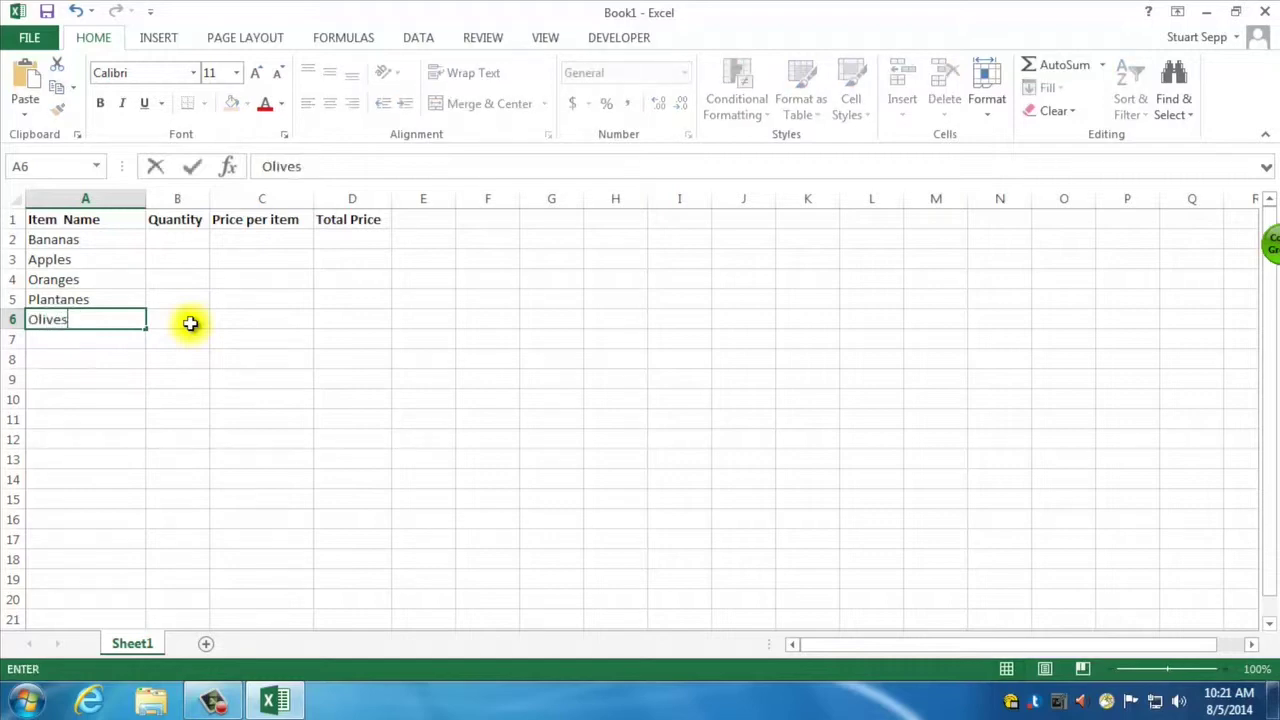
pyautogui.press('Return')
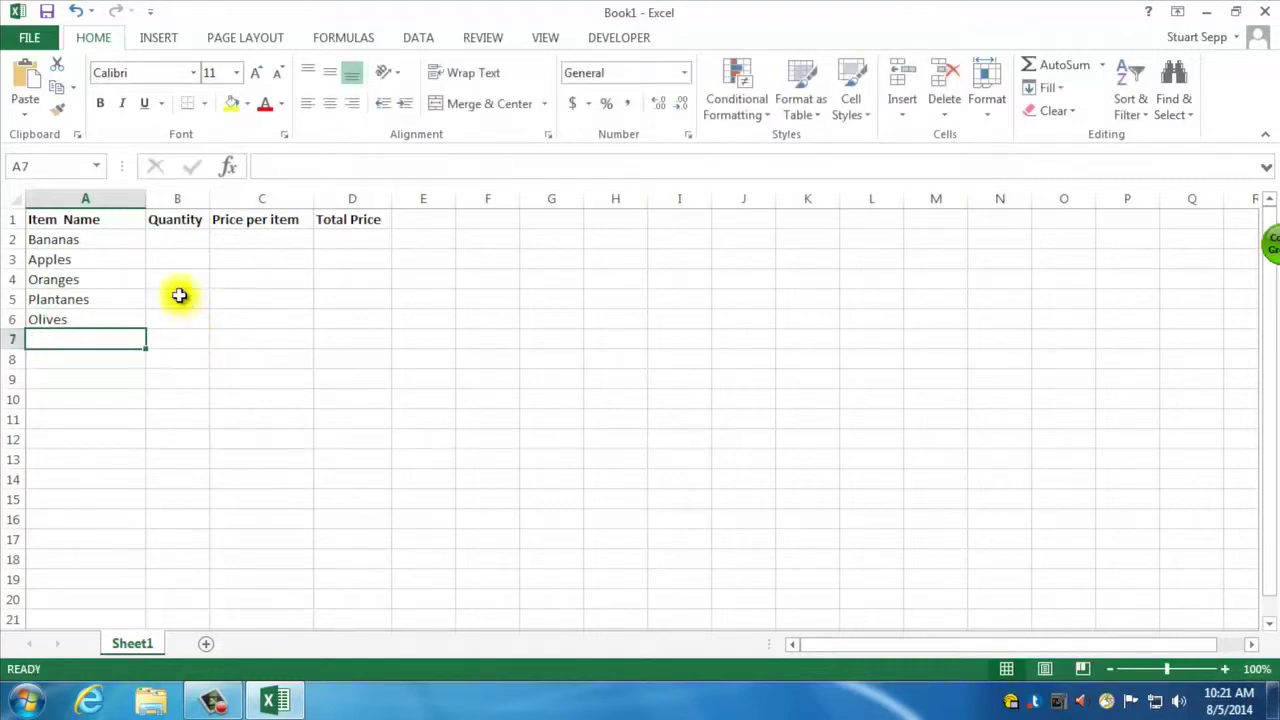
# Step: Enter the quantities 5, 3, 2, 7 and 3 in cells B2 to B6
pyautogui.click(180, 245)
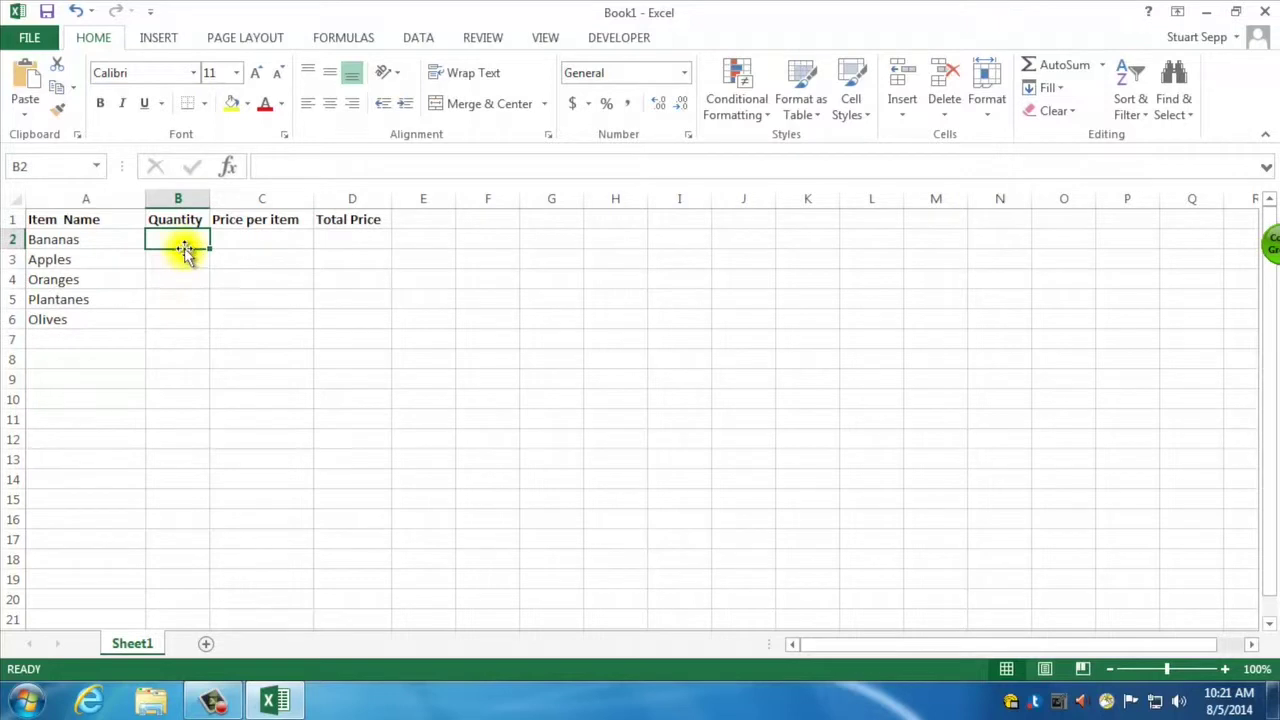
pyautogui.write('5')
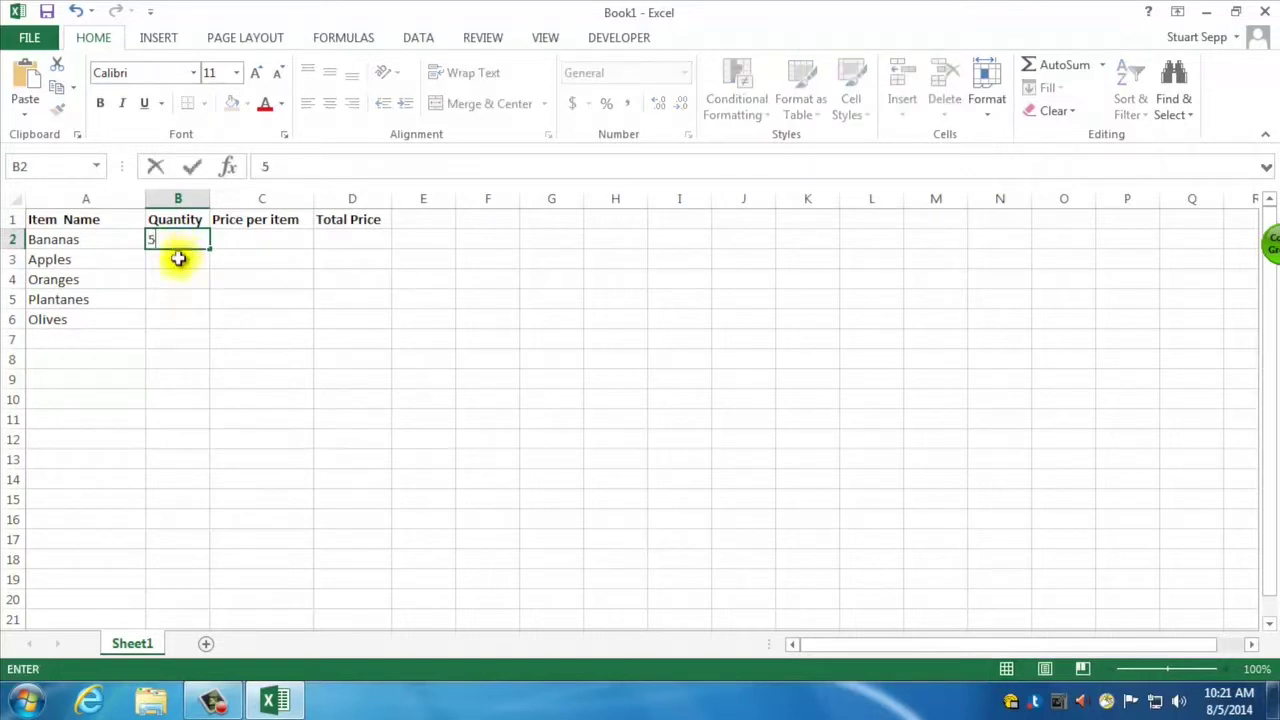
pyautogui.click(177, 259)
pyautogui.write('3')
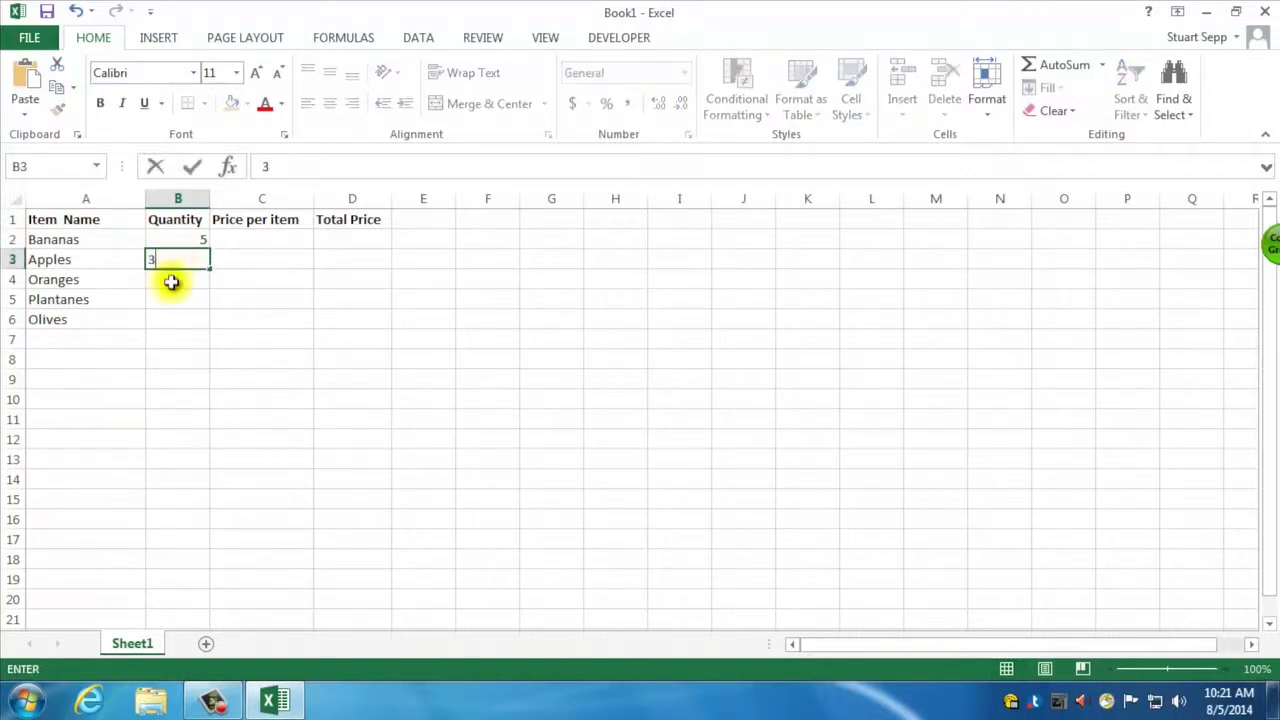
pyautogui.click(172, 281)
pyautogui.write('2')
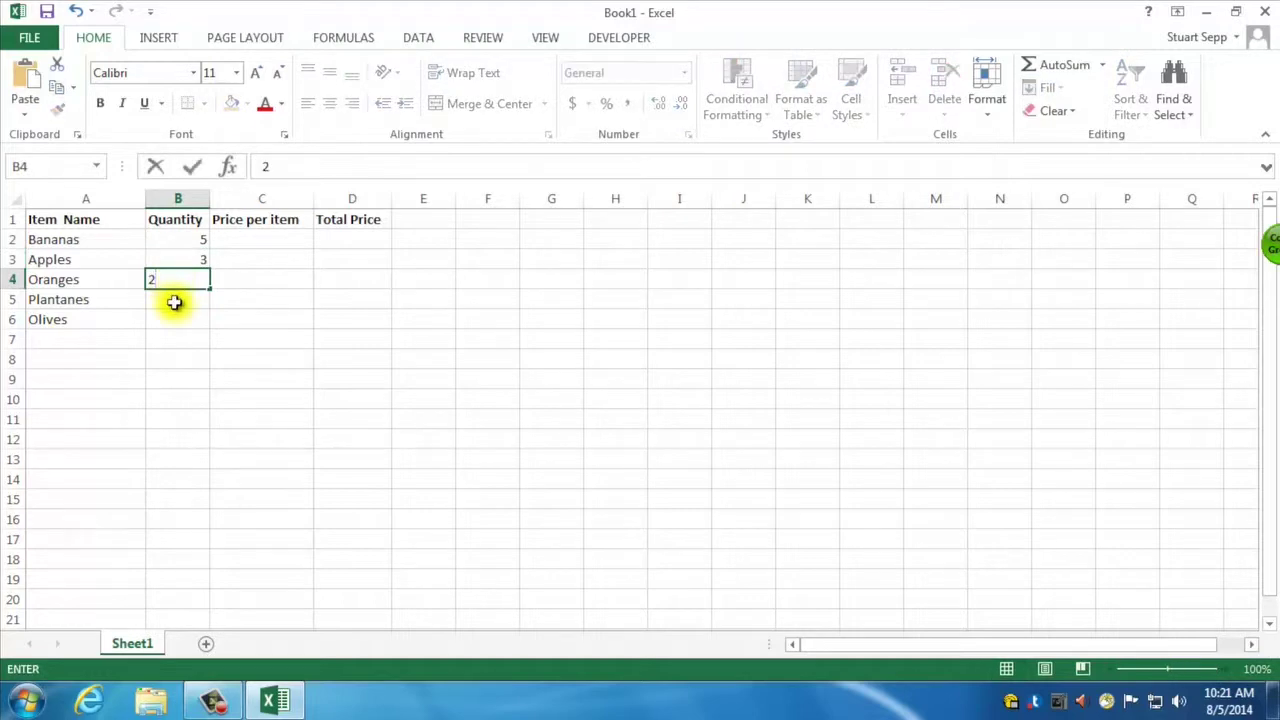
pyautogui.click(175, 301)
pyautogui.write('7')
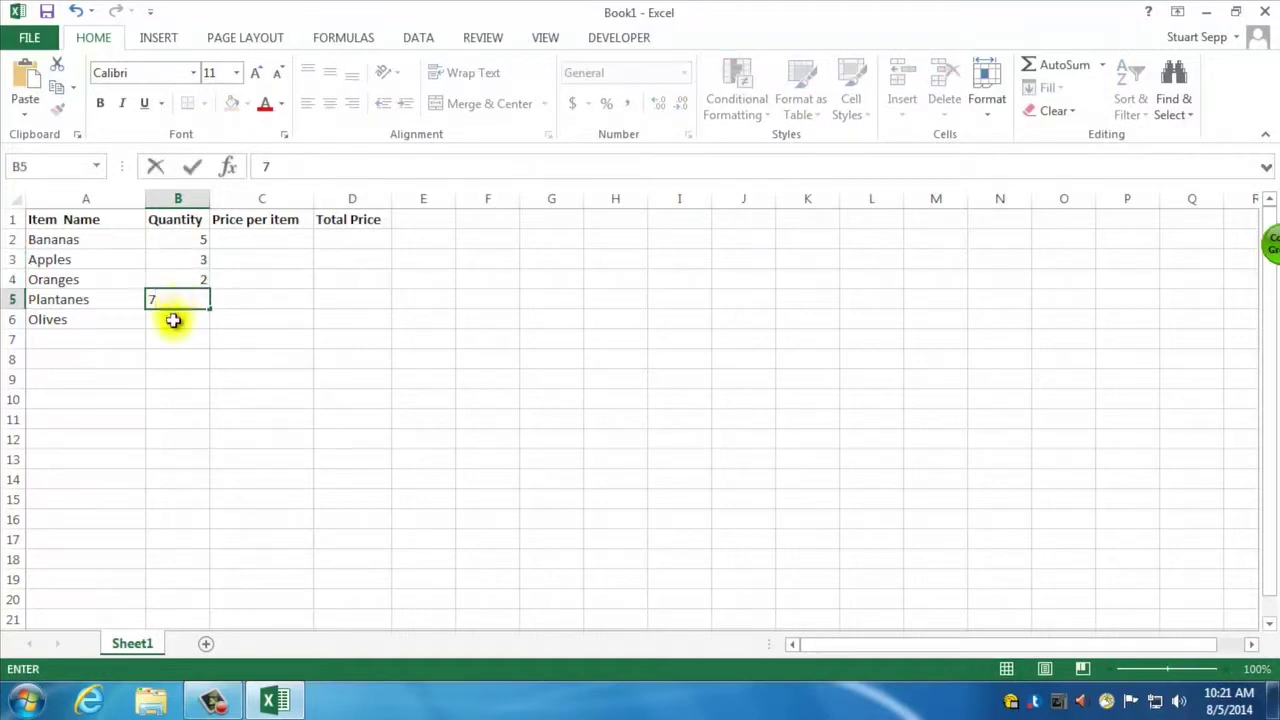
pyautogui.click(170, 323)
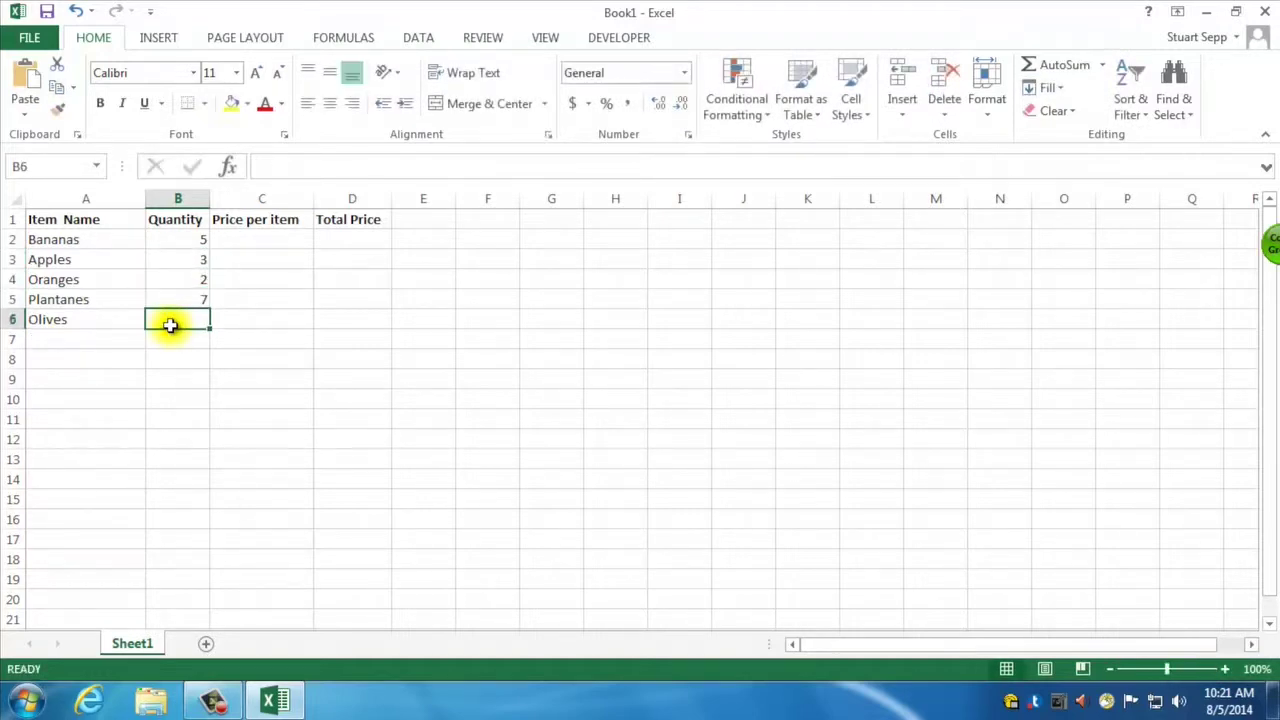
pyautogui.write('3')
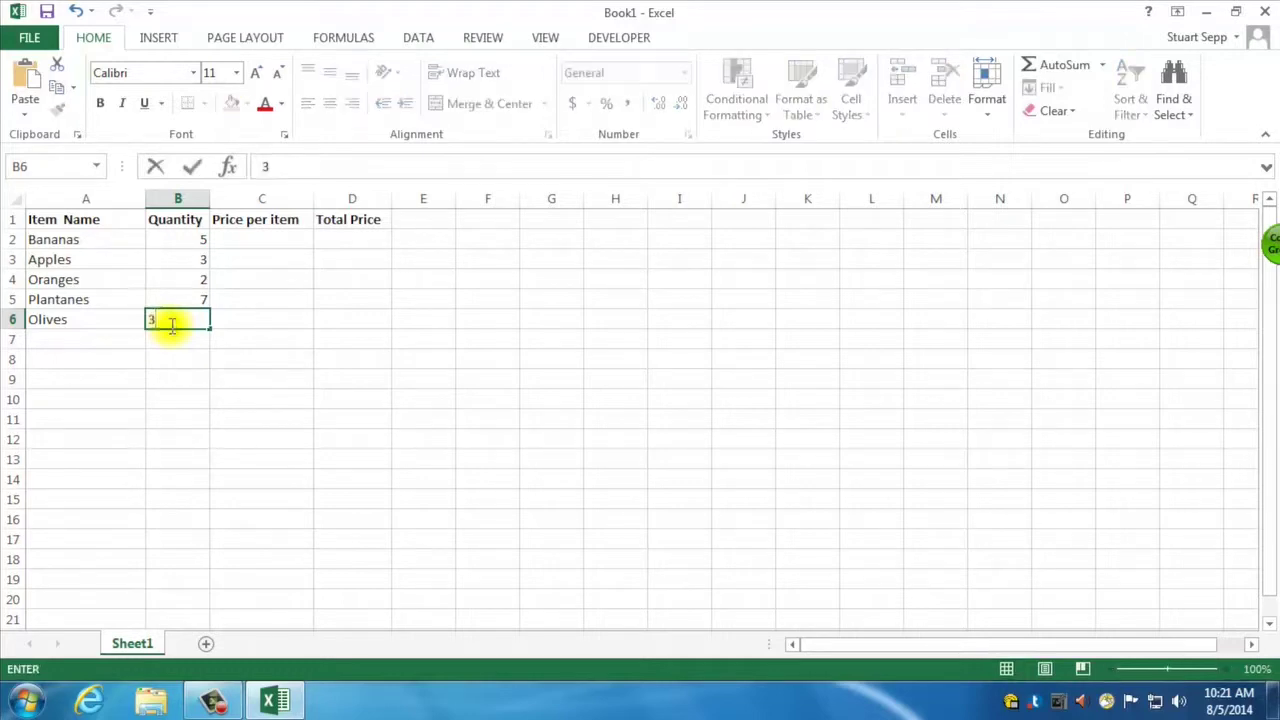
# Step: Enter the prices per item 1.99, 2.99, .99, .50 and .75 in cells C2 to C6
pyautogui.click(274, 238)
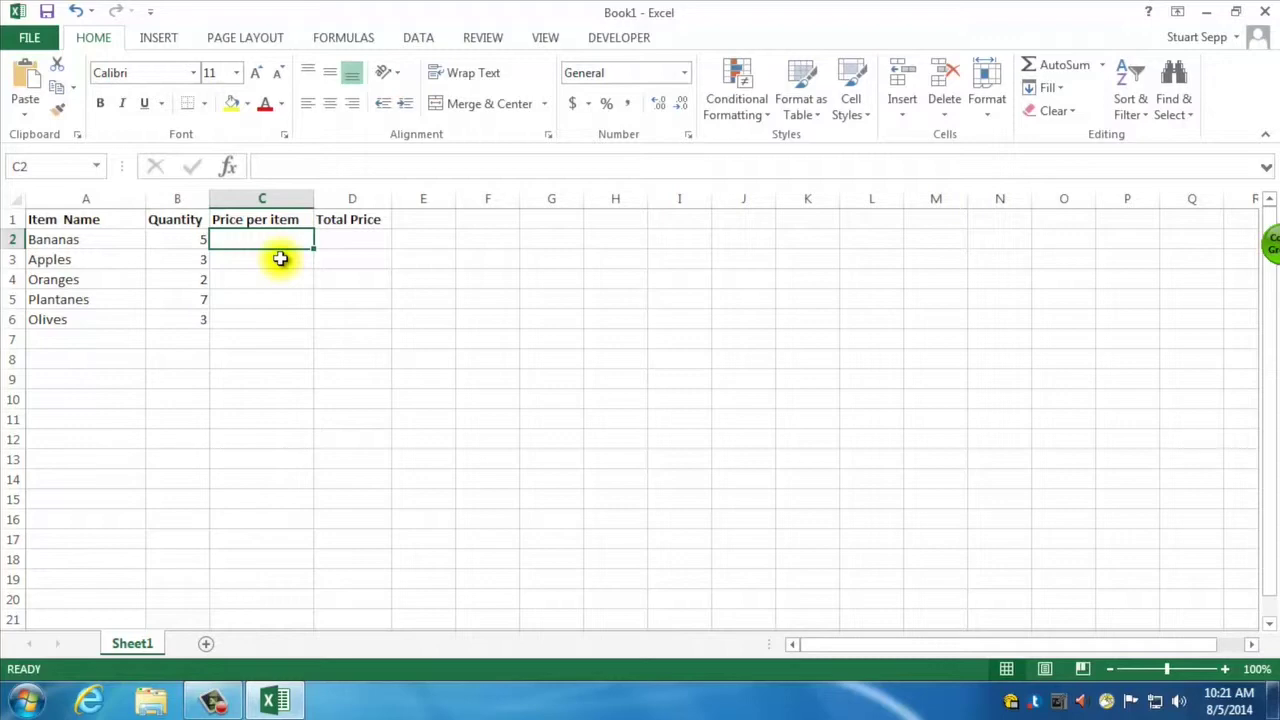
pyautogui.write('1.99')
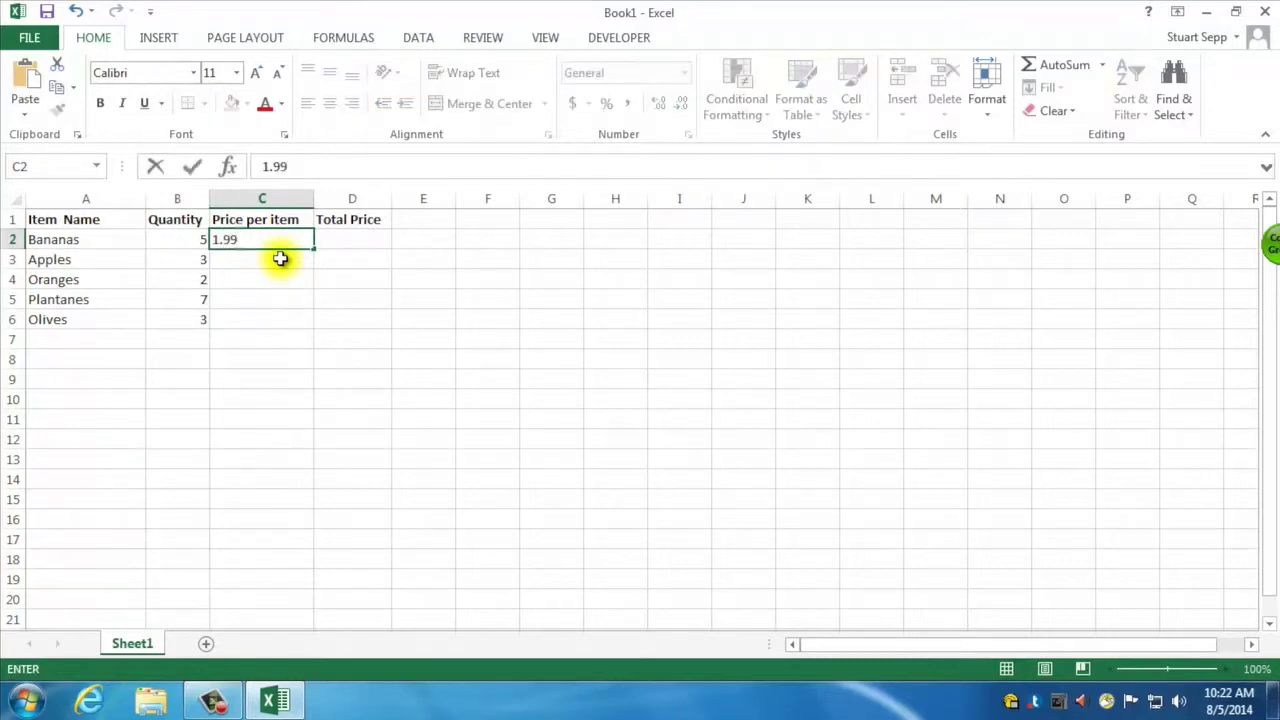
pyautogui.press('Return')
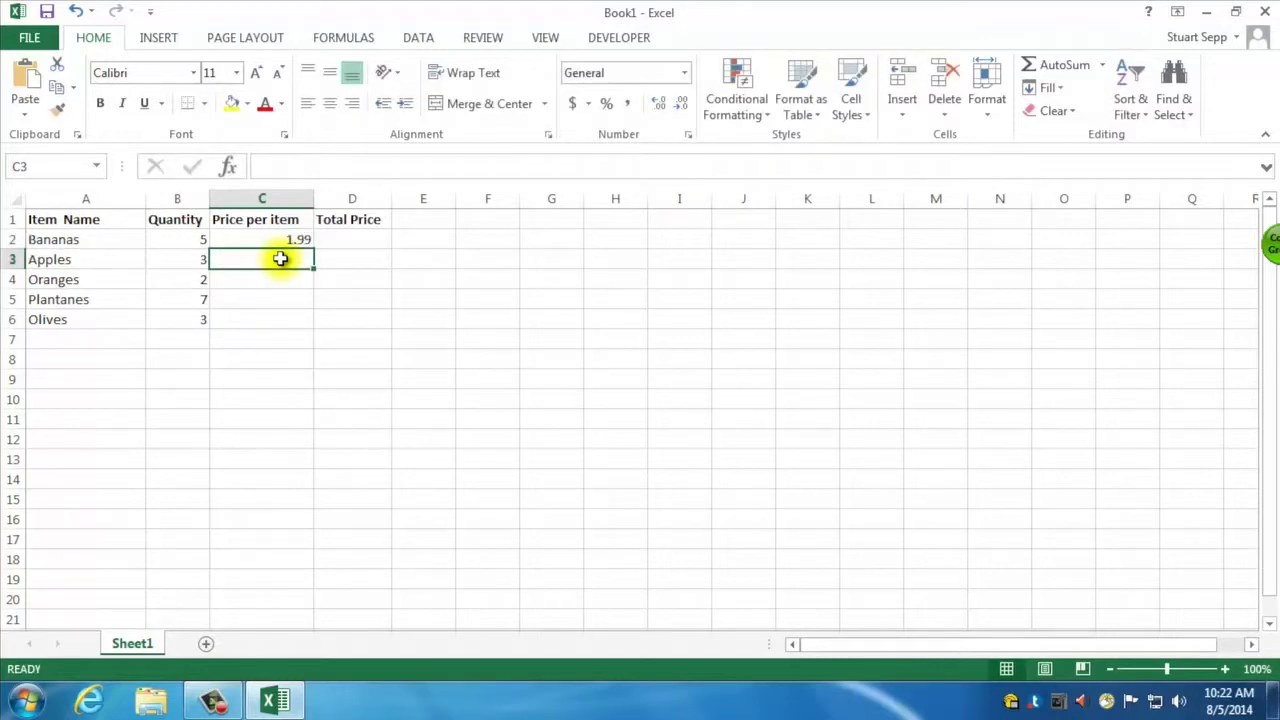
pyautogui.write('2.9')
pyautogui.press('Return')
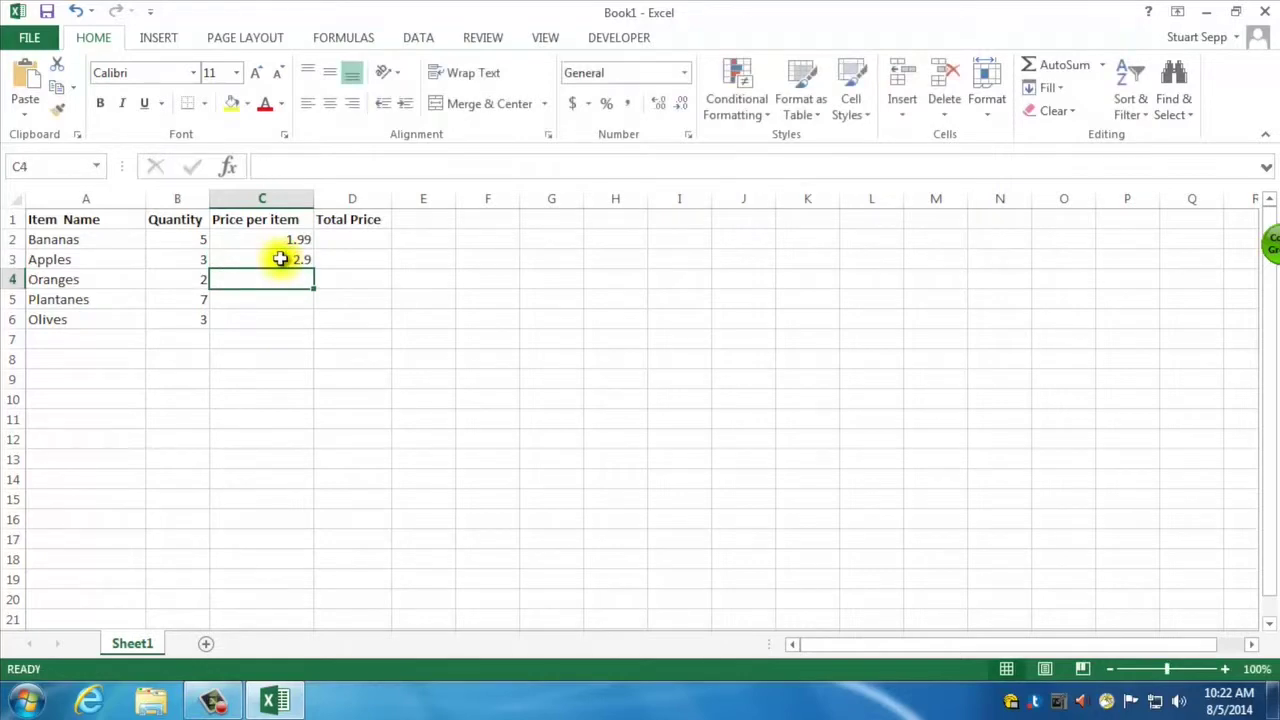
pyautogui.click(280, 259)
pyautogui.write('2.99')
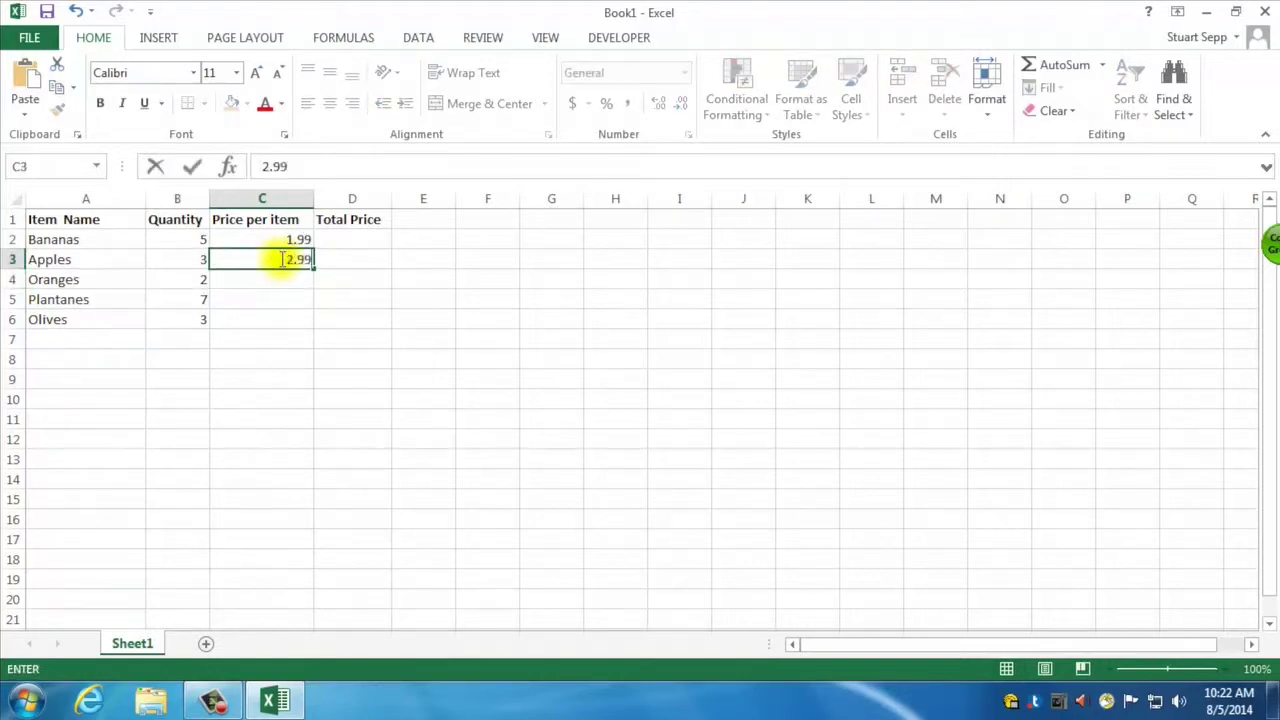
pyautogui.press('Return')
pyautogui.write('.99')
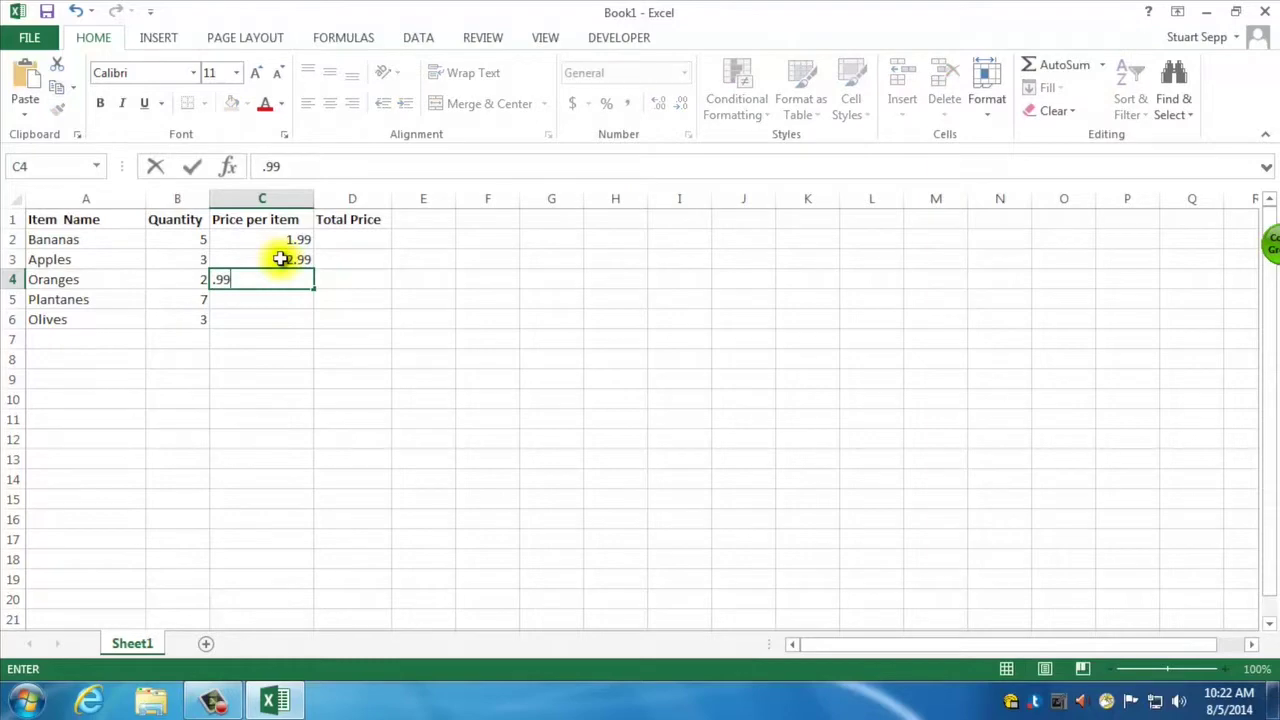
pyautogui.press('Return')
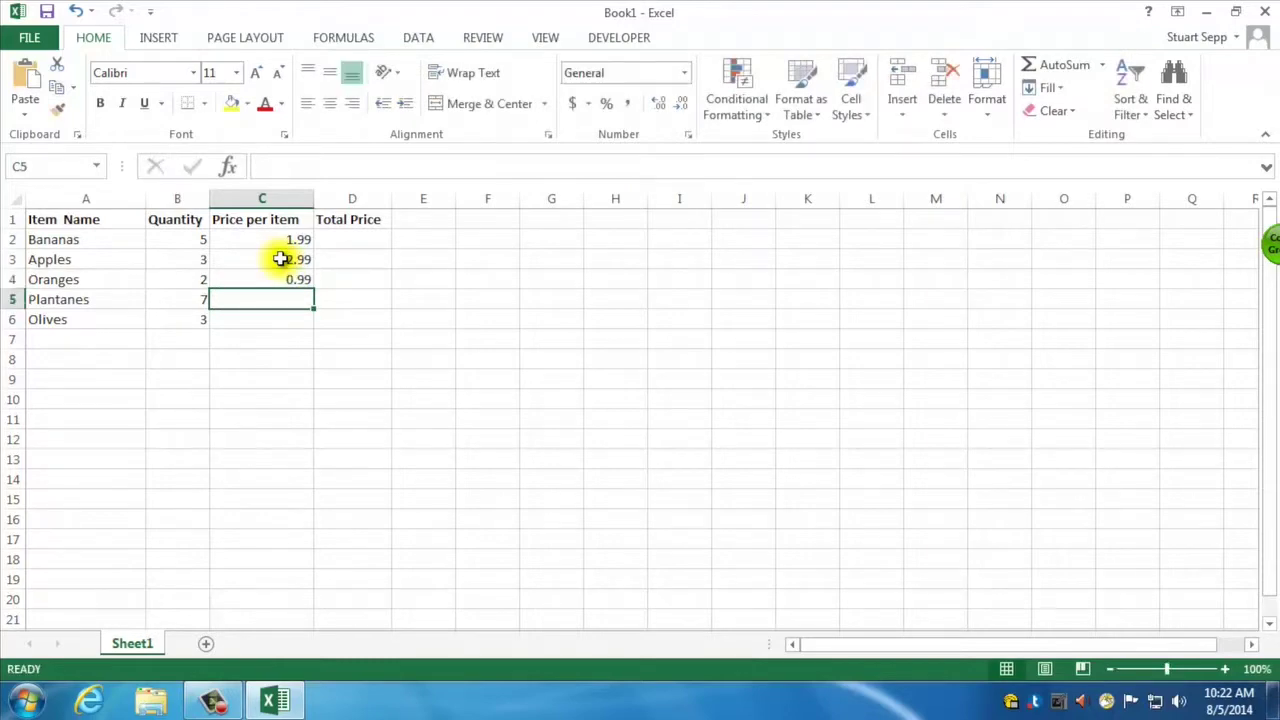
pyautogui.write('.5')
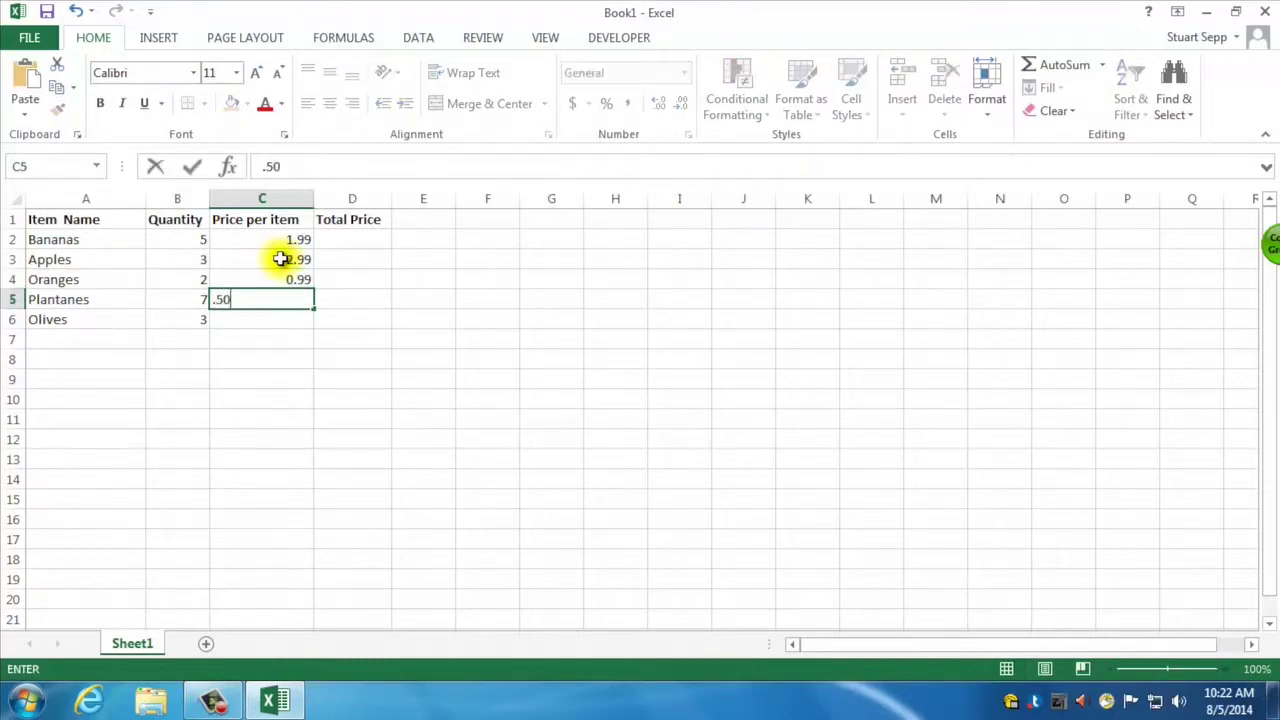
pyautogui.press('Return')
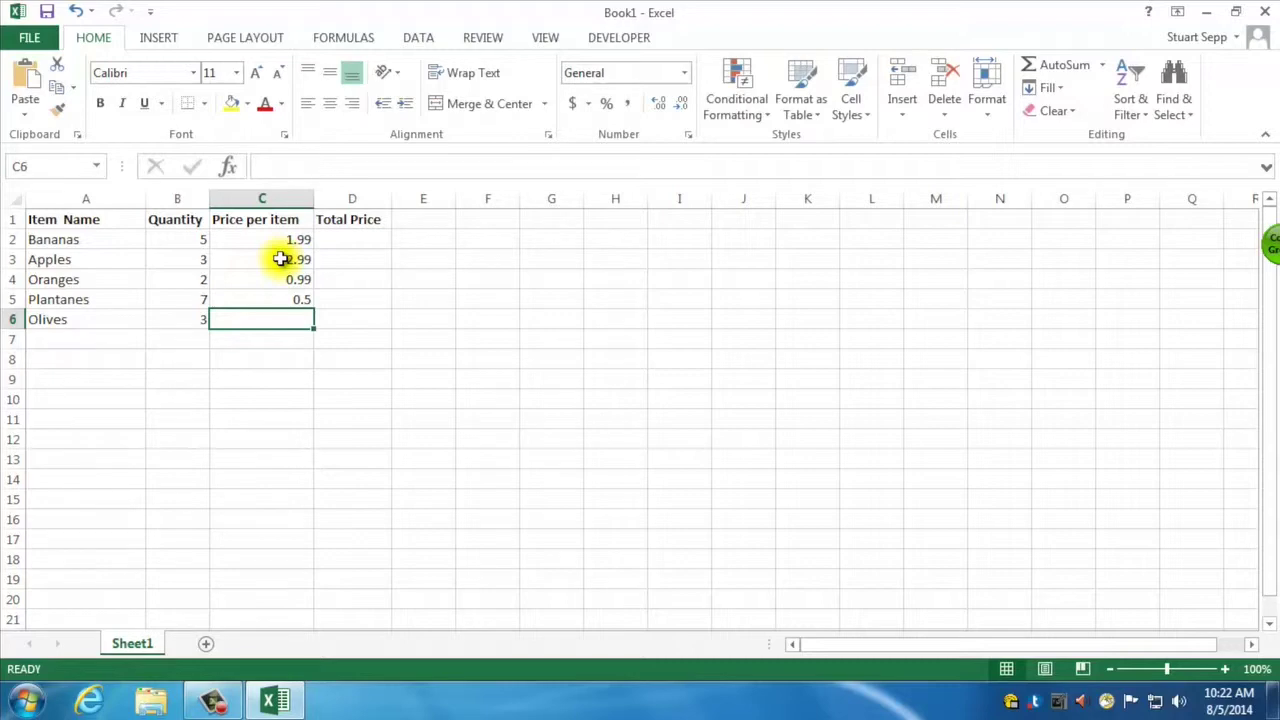
pyautogui.write('.75')
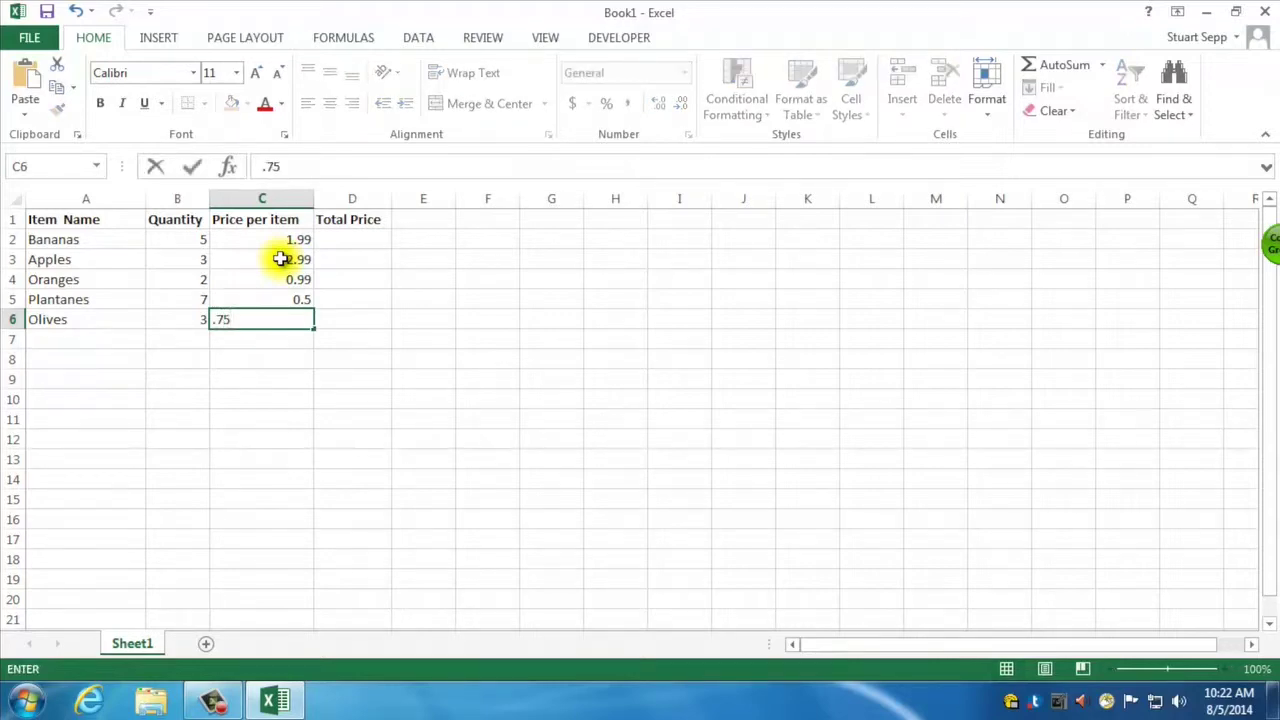
pyautogui.press('Return')
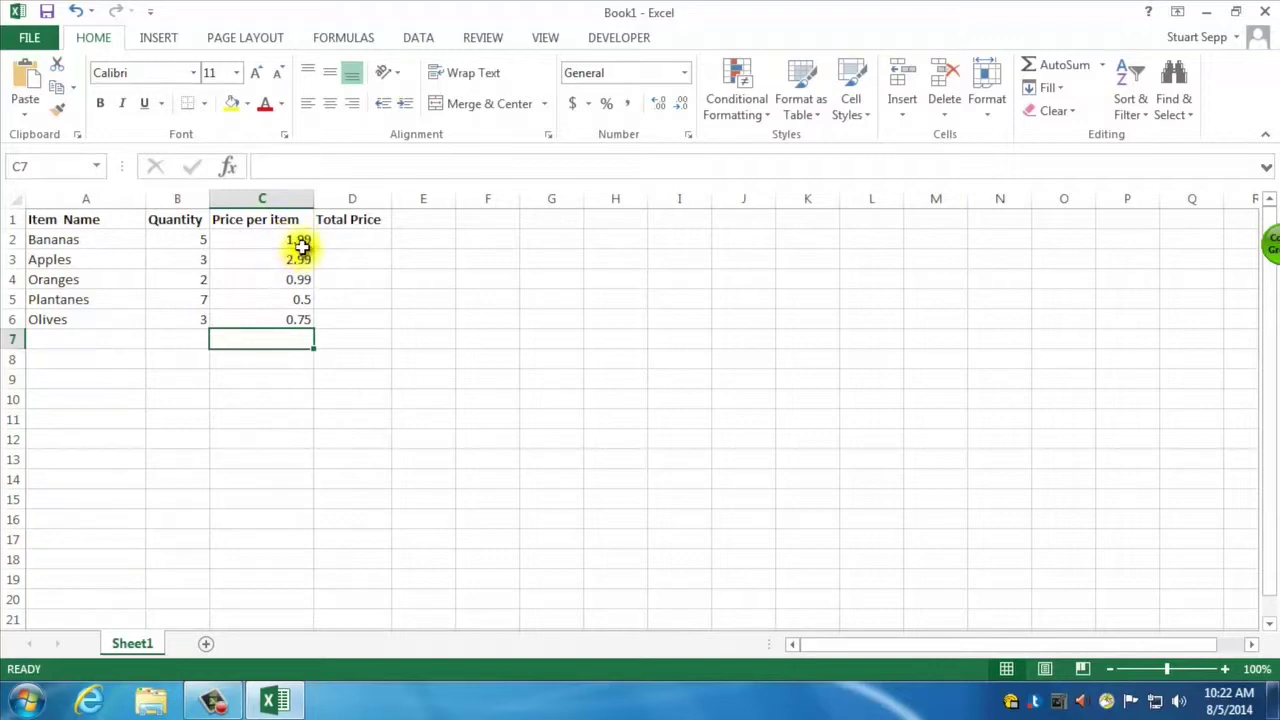
pyautogui.click(299, 244)
pyautogui.click(300, 304)
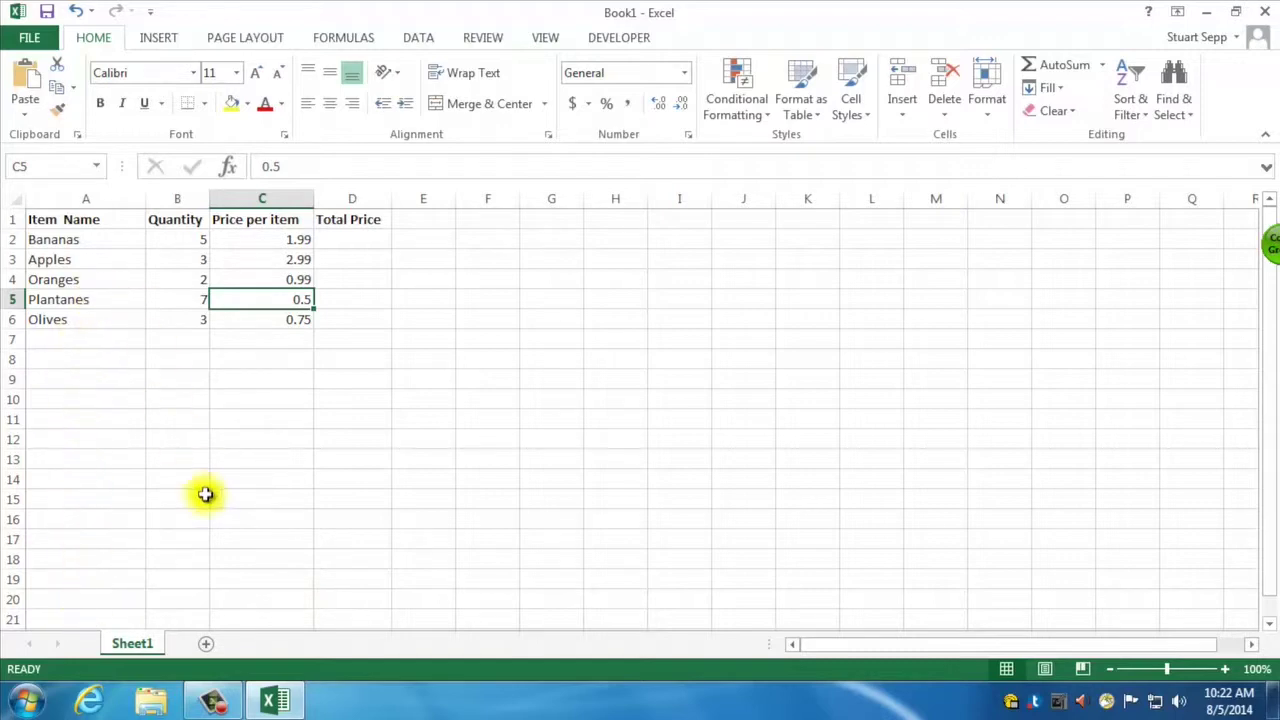
pyautogui.click(262, 199)
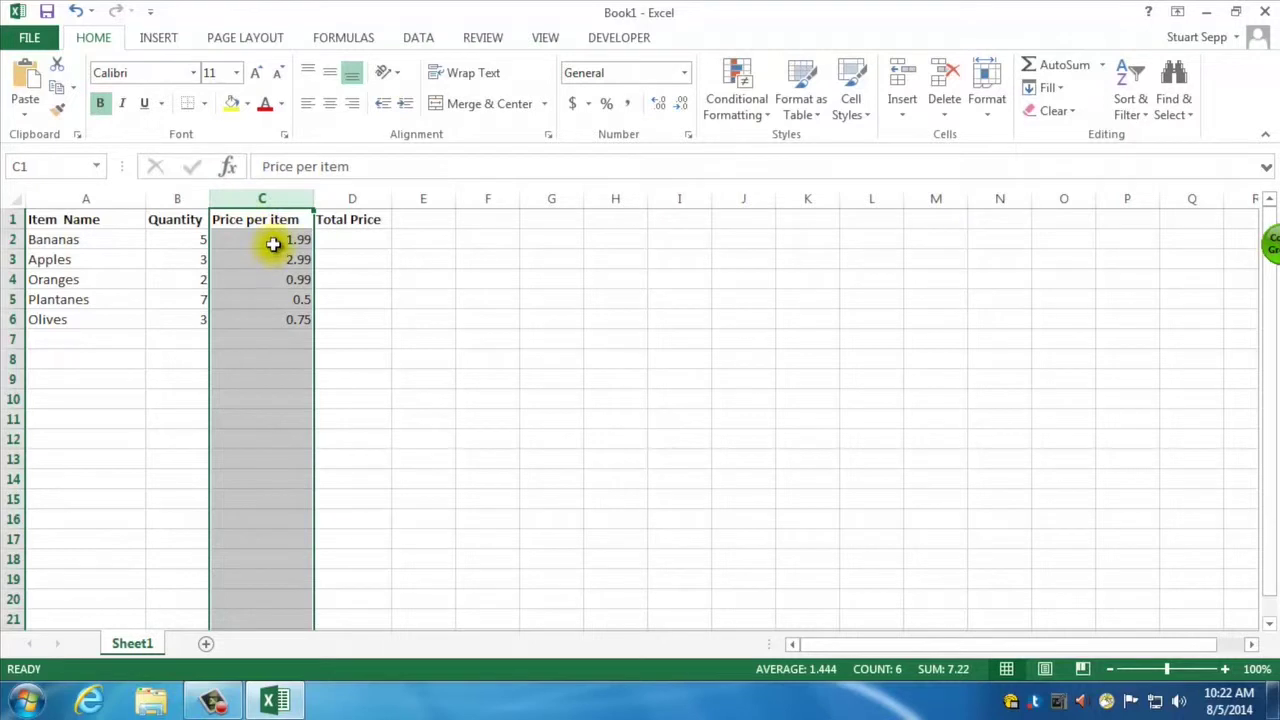
pyautogui.click(271, 246)
pyautogui.moveTo(279, 320); pyautogui.dragTo(274, 244)
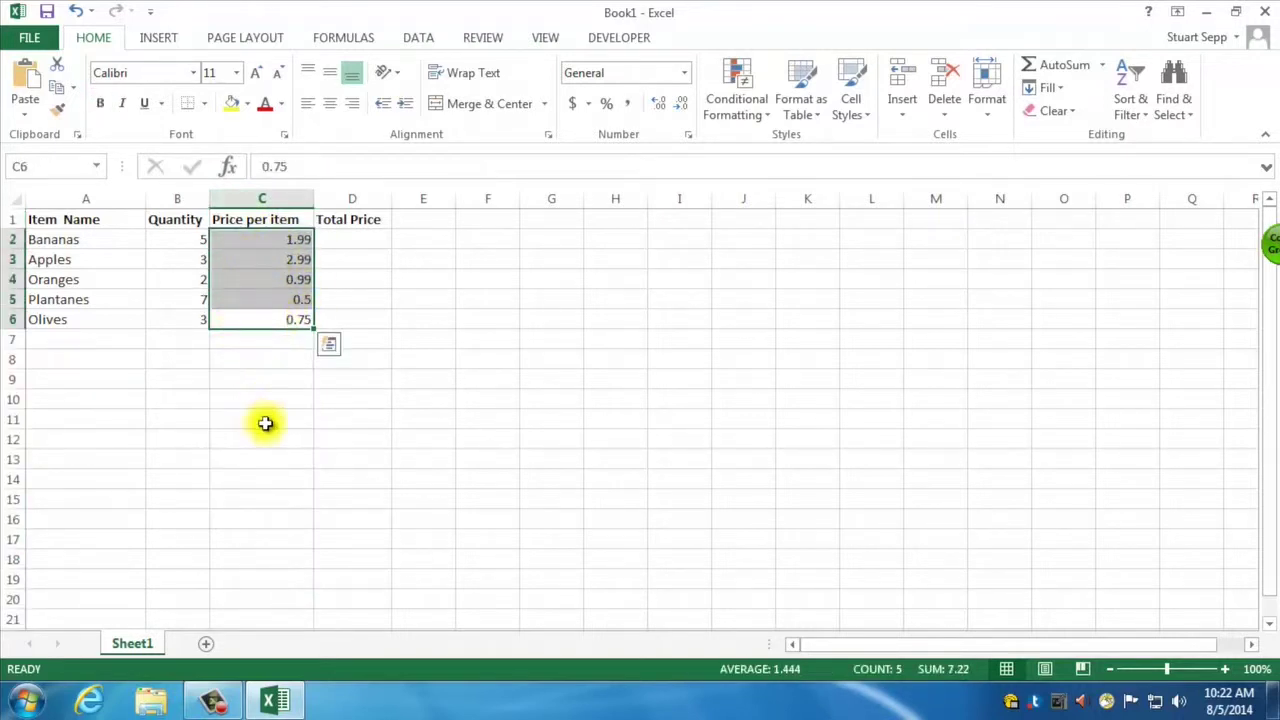
# Step: Apply the Accounting number format with a dollar sign to the whole Price per item column C
pyautogui.click(262, 200)
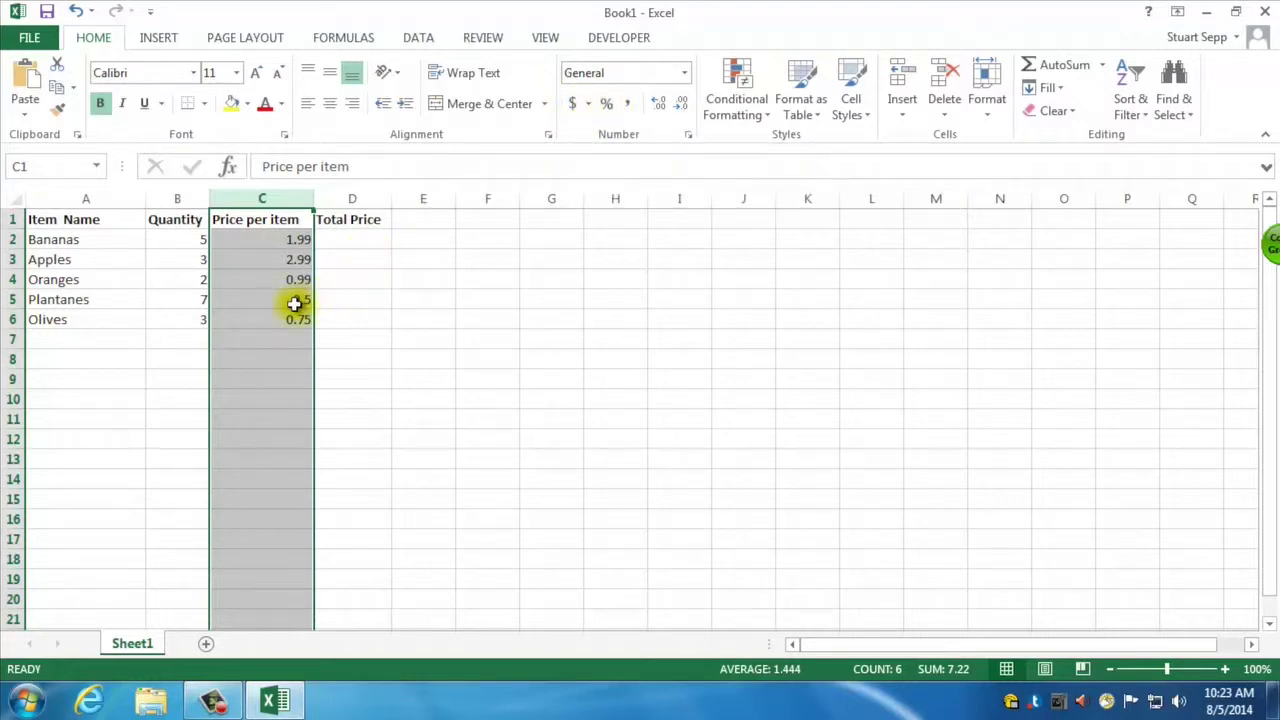
pyautogui.click(685, 74)
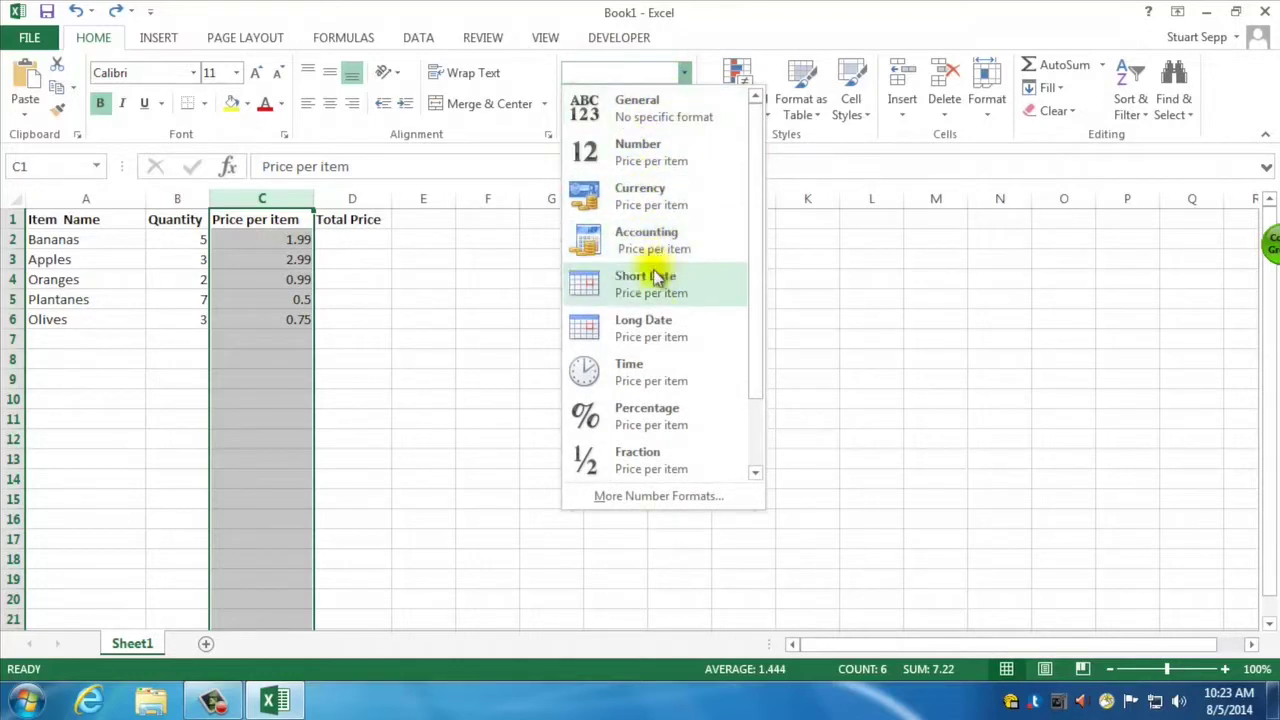
pyautogui.scroll(-1, 675, 423)
pyautogui.scroll(1, 670, 400)
pyautogui.click(684, 75)
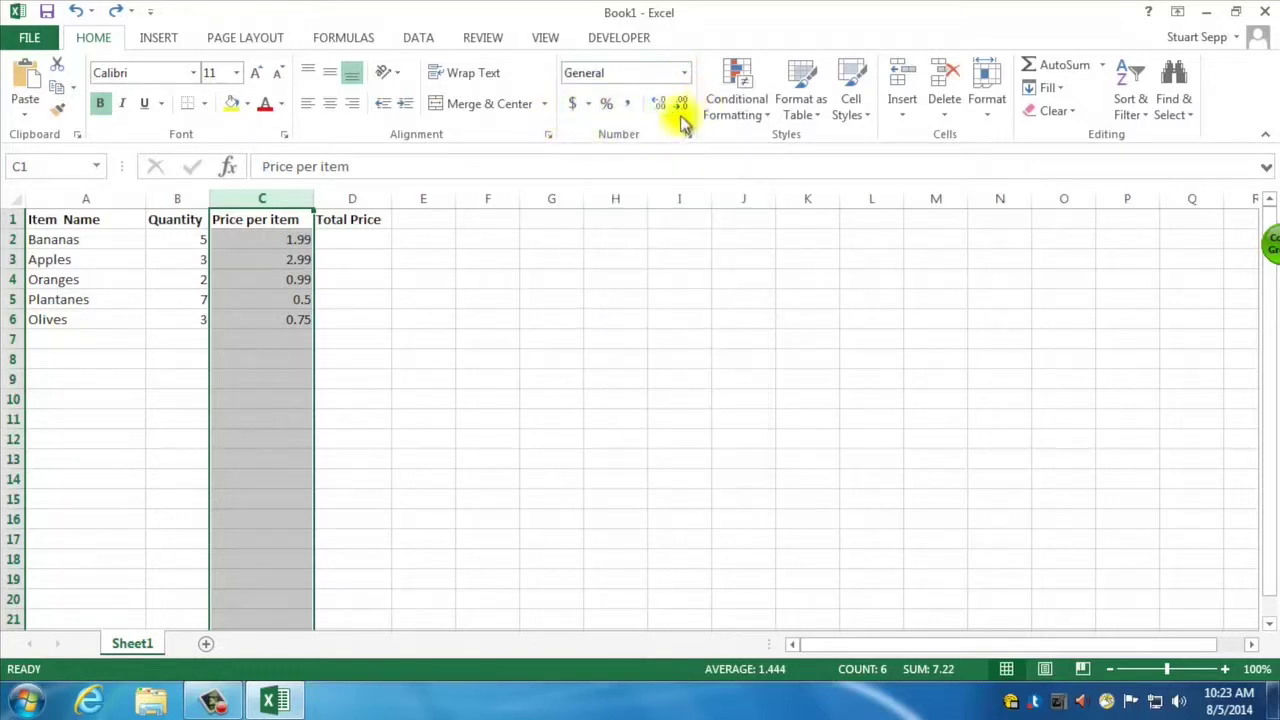
pyautogui.click(572, 104)
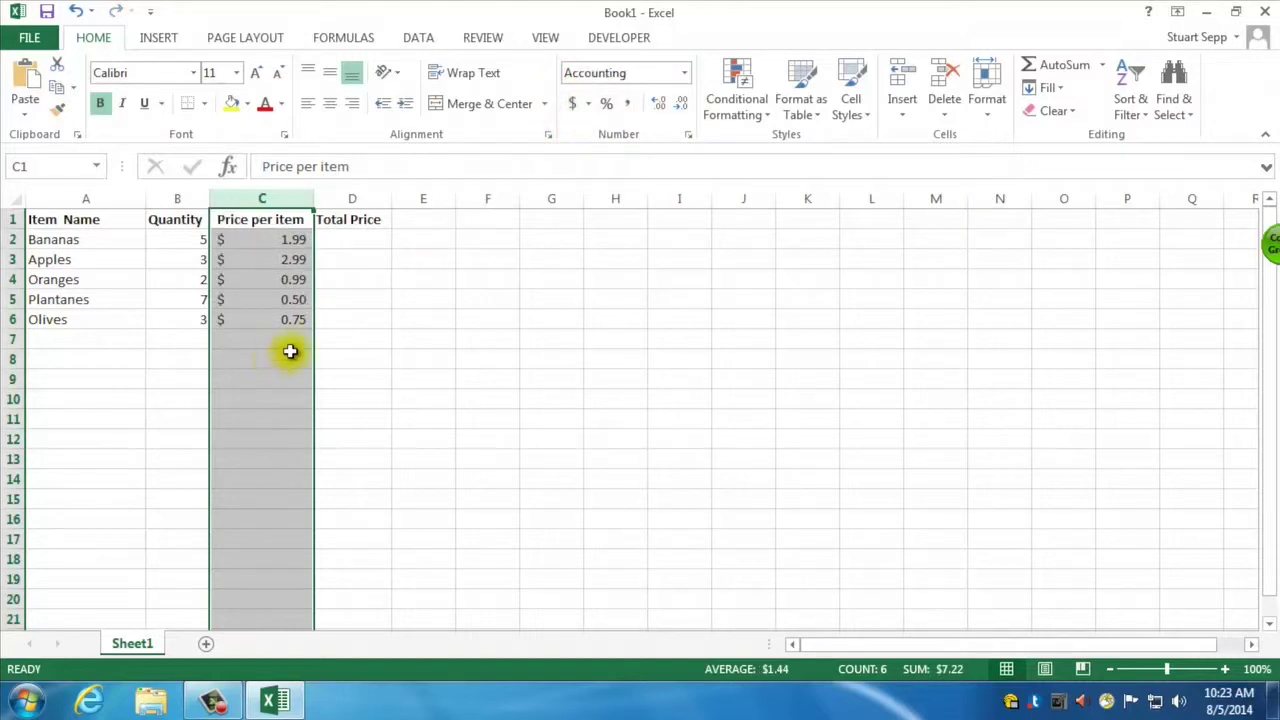
# Step: Enter the formula =B2*C2 in cell D2 to calculate the total price of the bananas
pyautogui.click(357, 239)
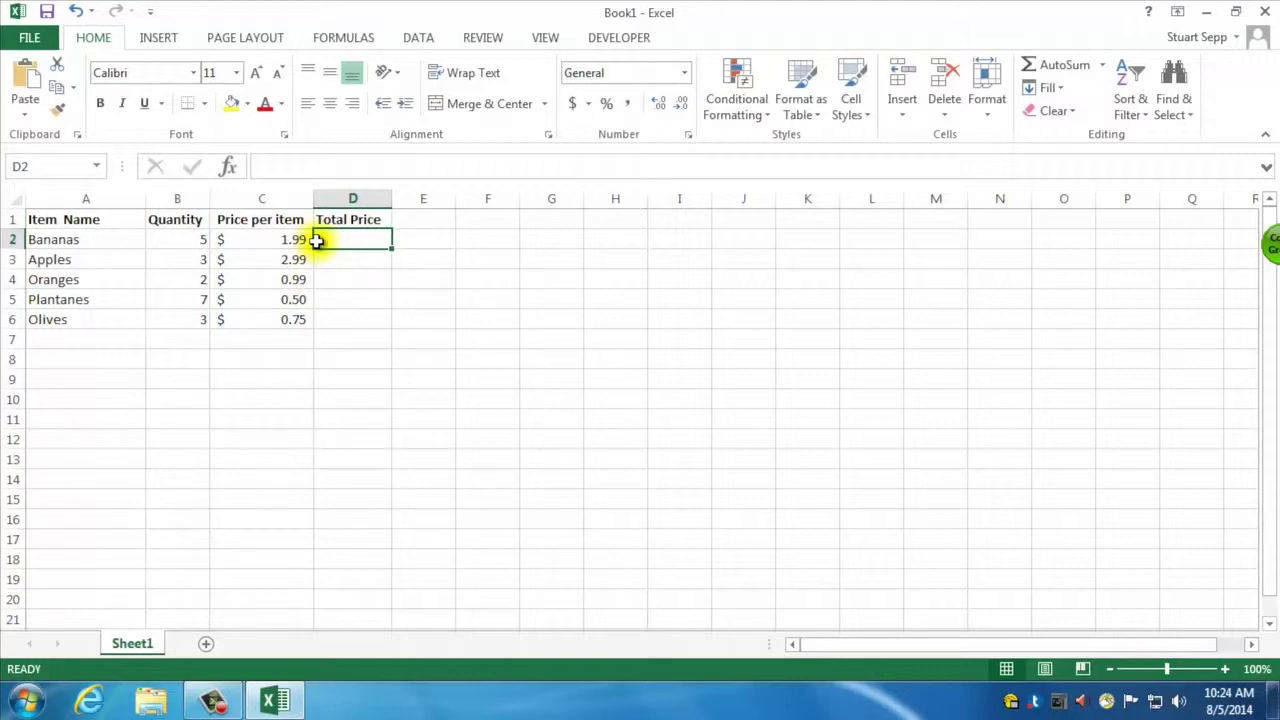
pyautogui.click(288, 166)
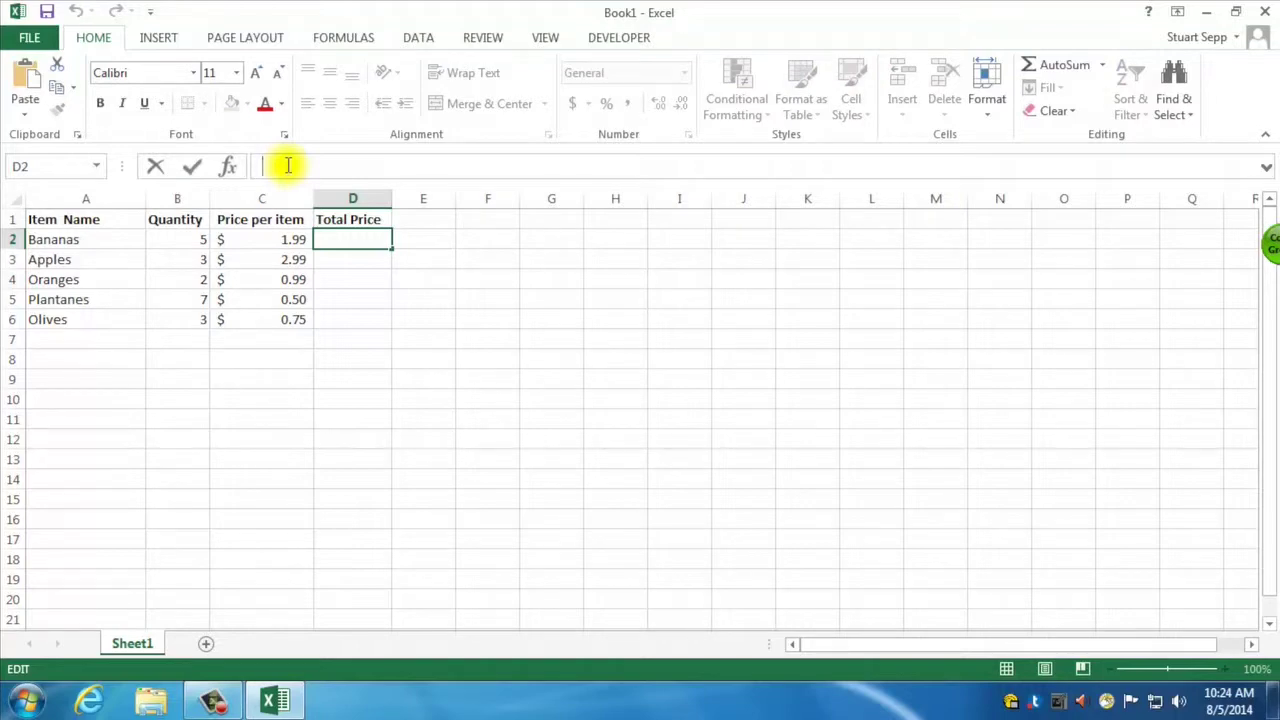
pyautogui.write('=')
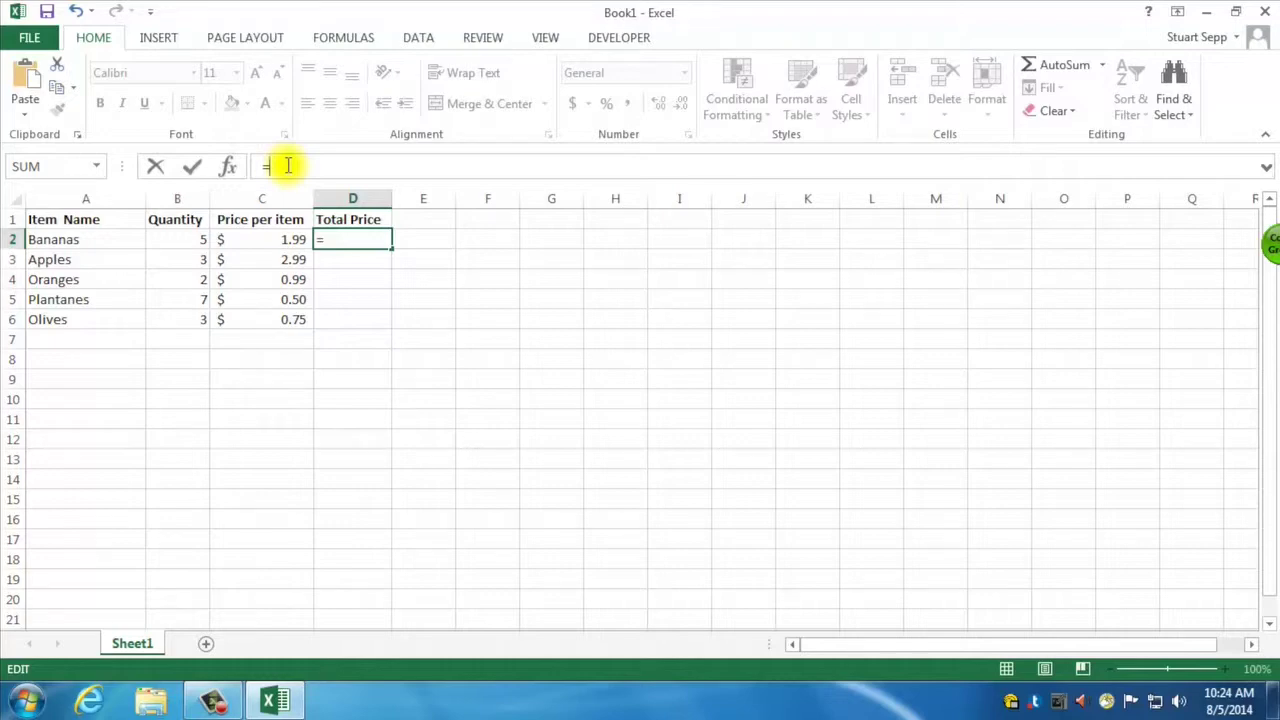
pyautogui.press('BackSpace')
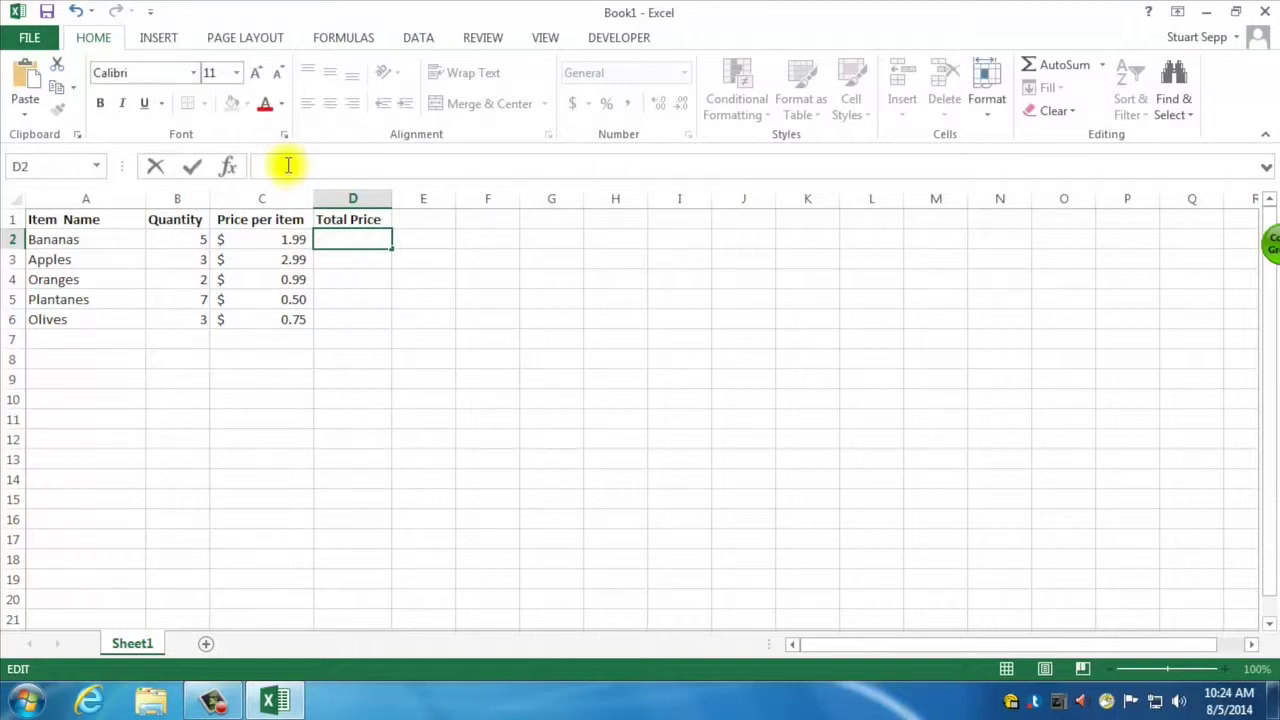
pyautogui.write('=')
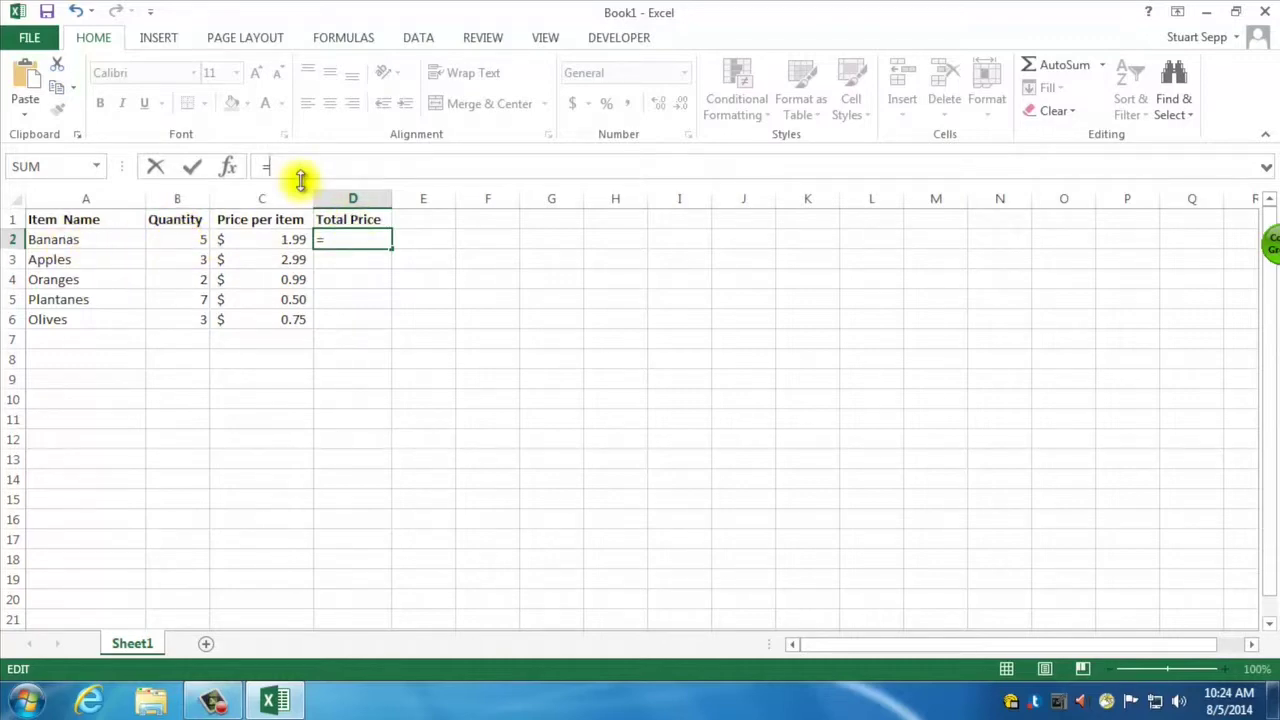
pyautogui.write('B2*')
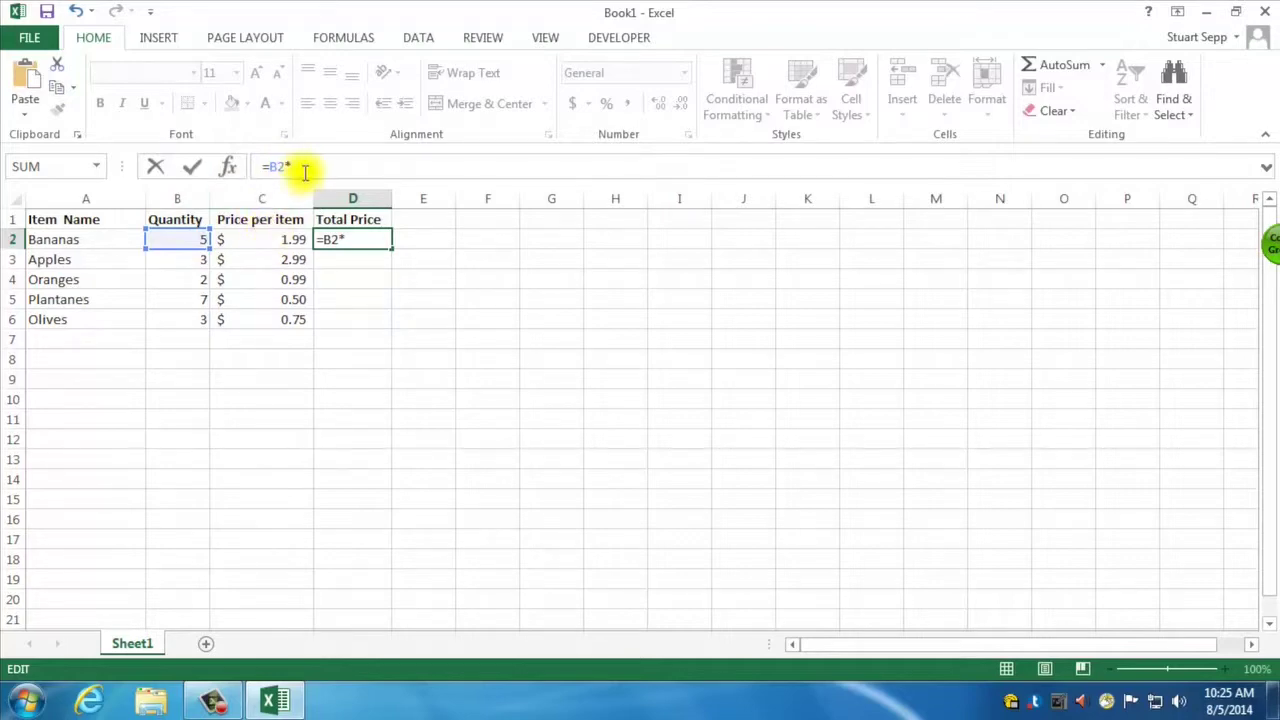
pyautogui.write('C2')
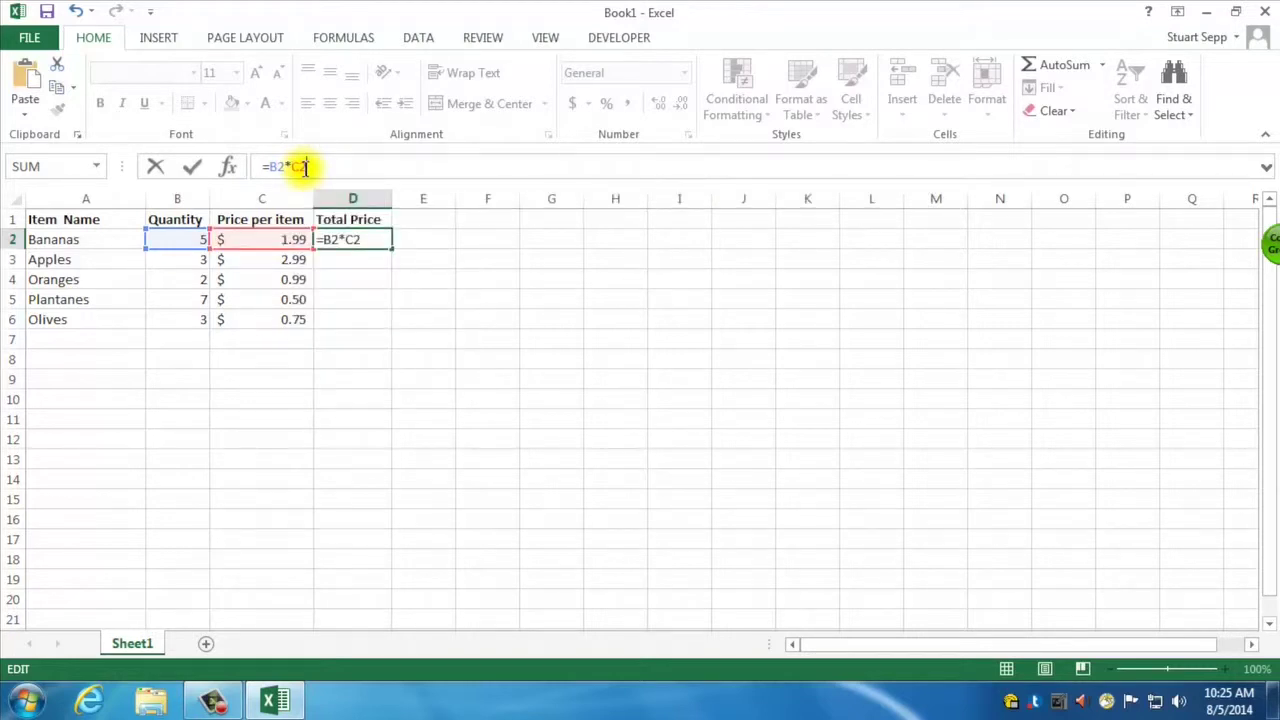
pyautogui.press('Return')
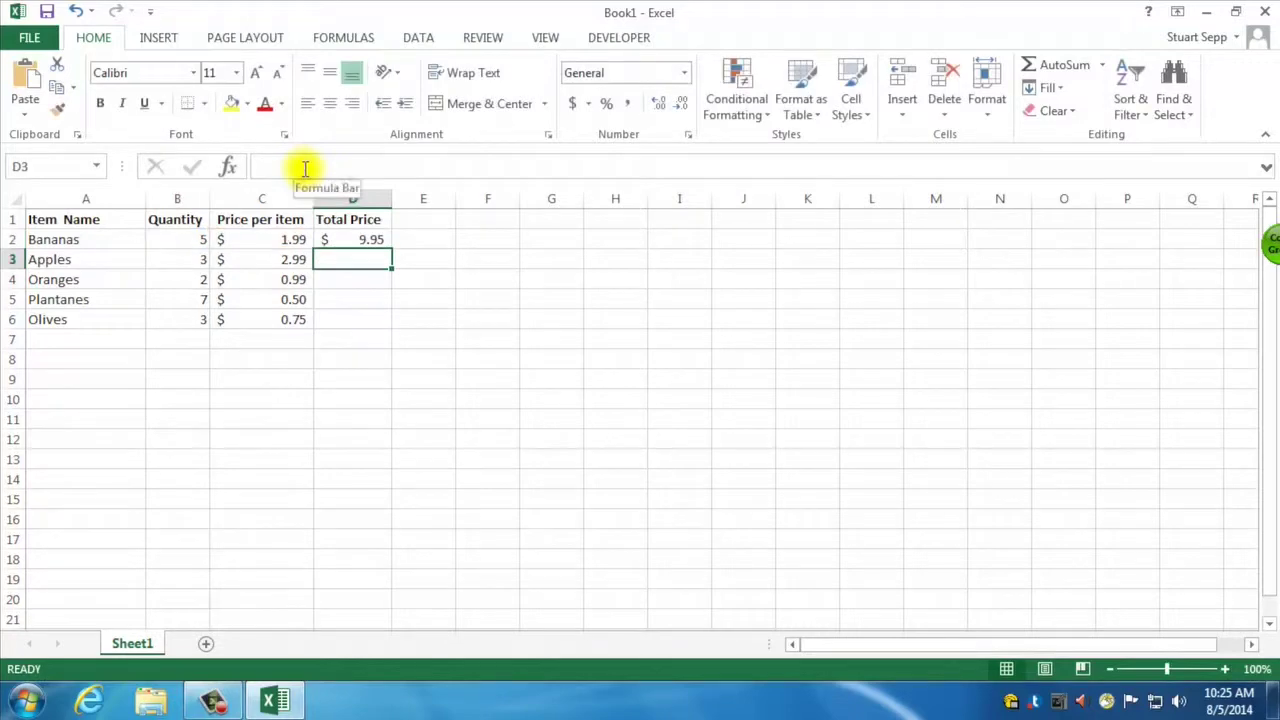
# Step: Replace the formula in cell D2 with b2*c2, omitting the equals sign
pyautogui.click(368, 242)
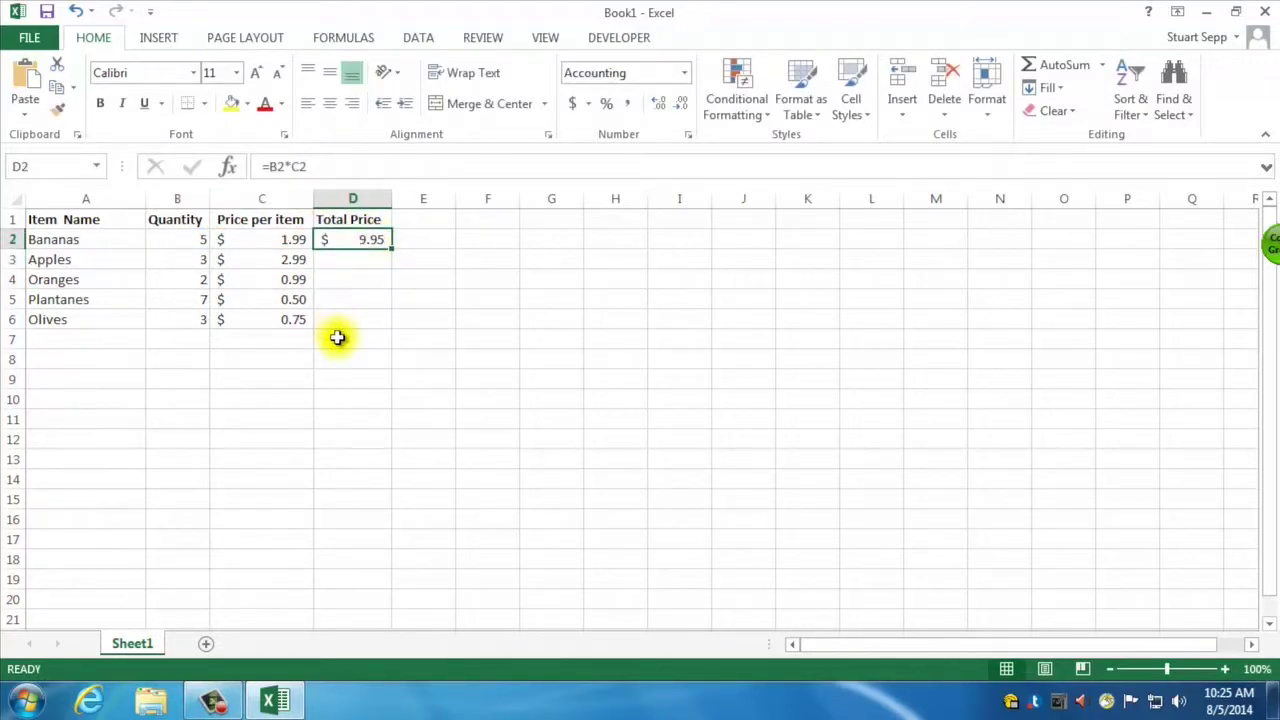
pyautogui.moveTo(320, 166); pyautogui.dragTo(226, 172)
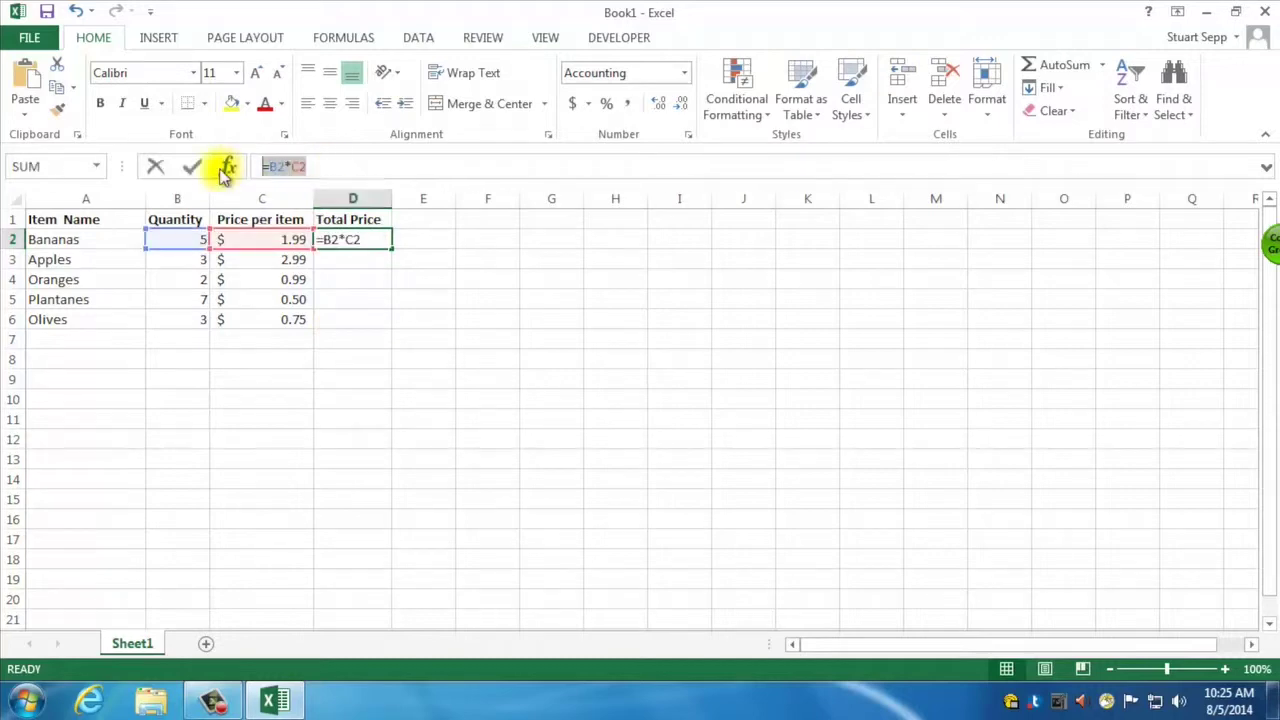
pyautogui.press('BackSpace')
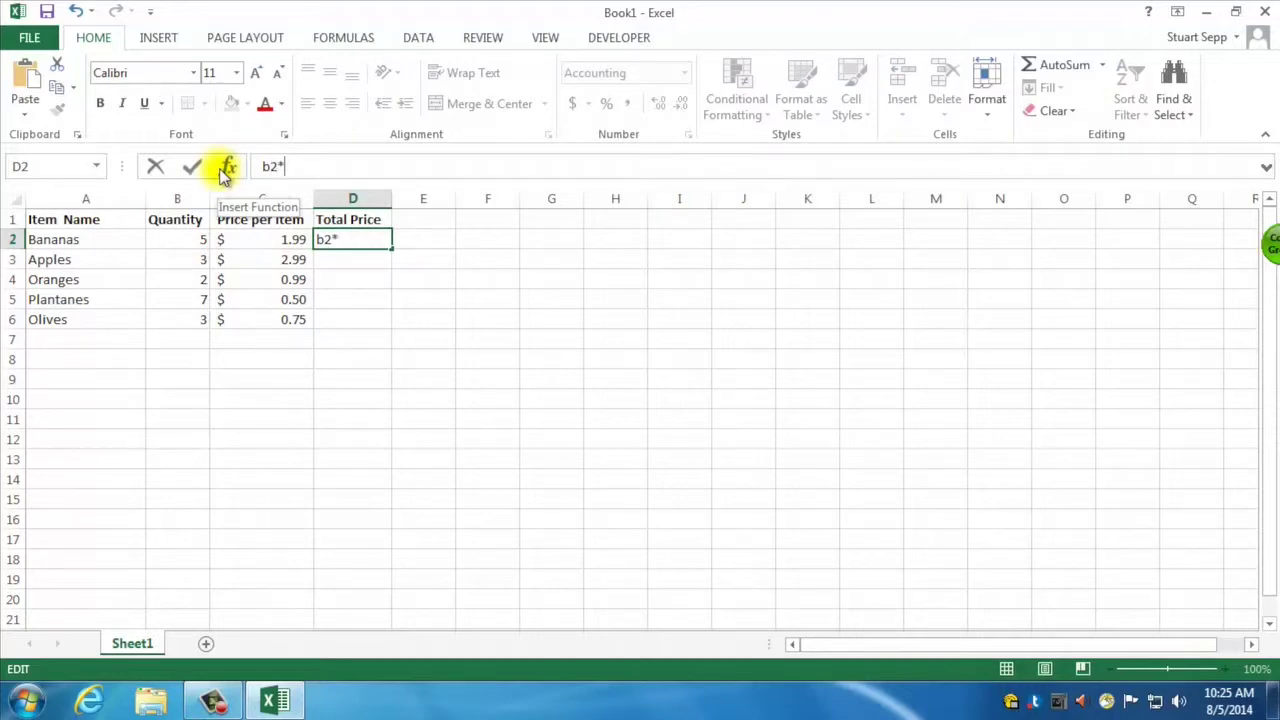
pyautogui.press('Return')
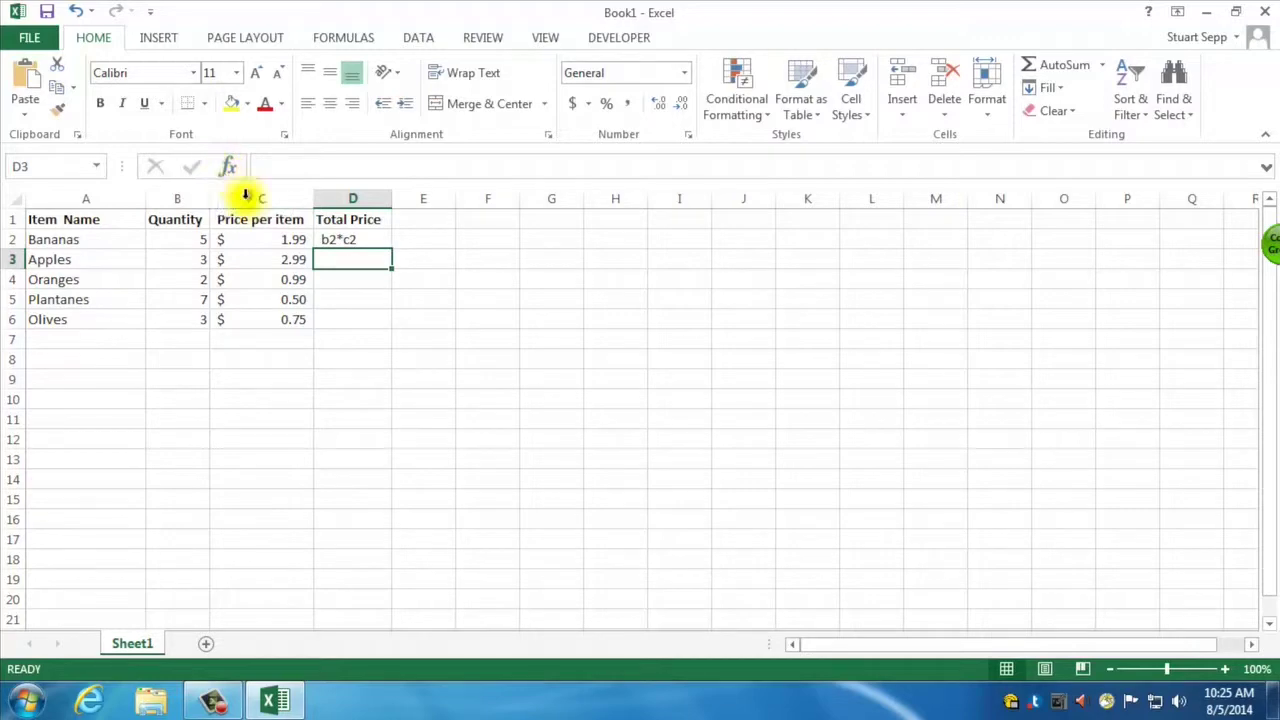
# Step: Add the equals sign in front of b2*c2 in cell D2 so the entry is a formula again
pyautogui.click(352, 239)
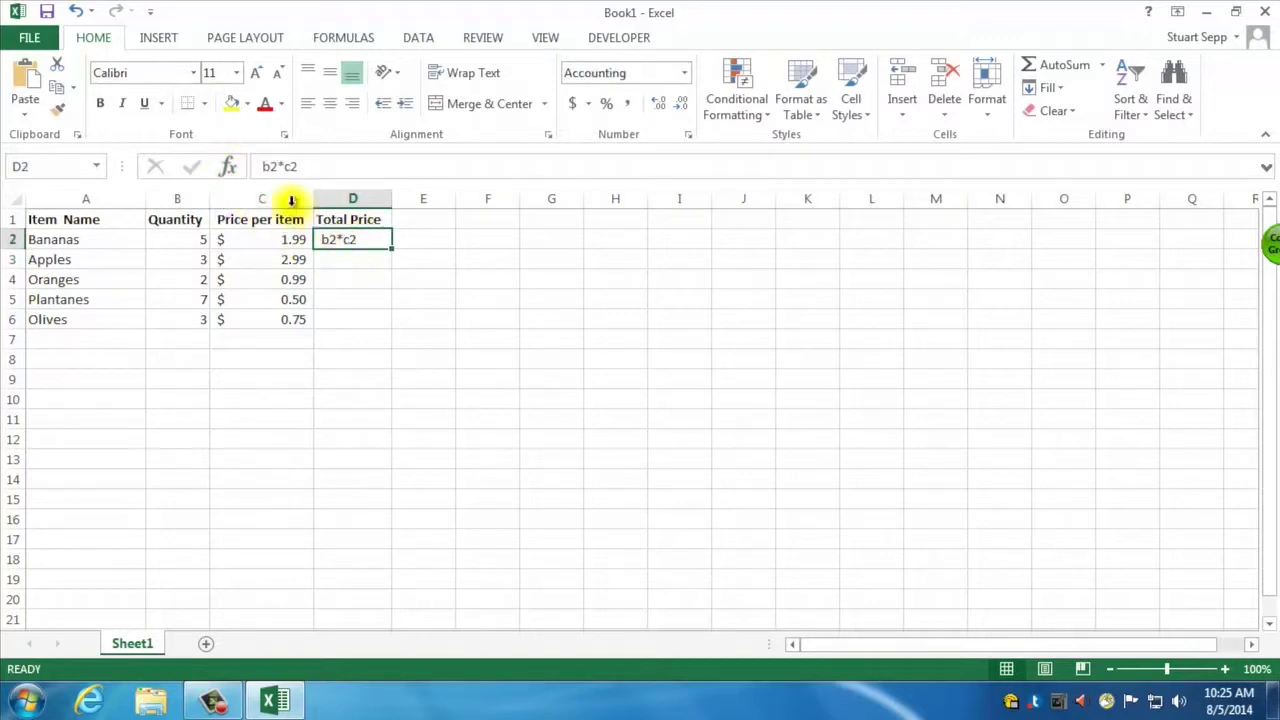
pyautogui.click(262, 166)
pyautogui.click(263, 166)
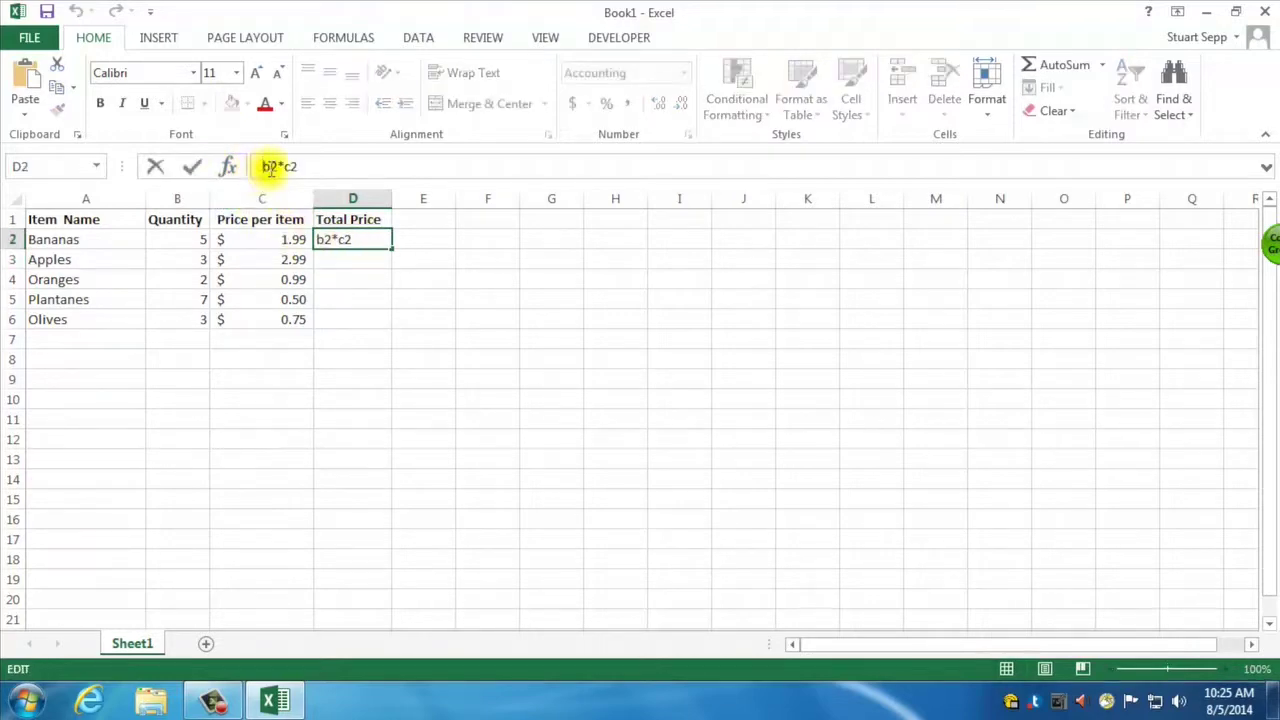
pyautogui.write('=')
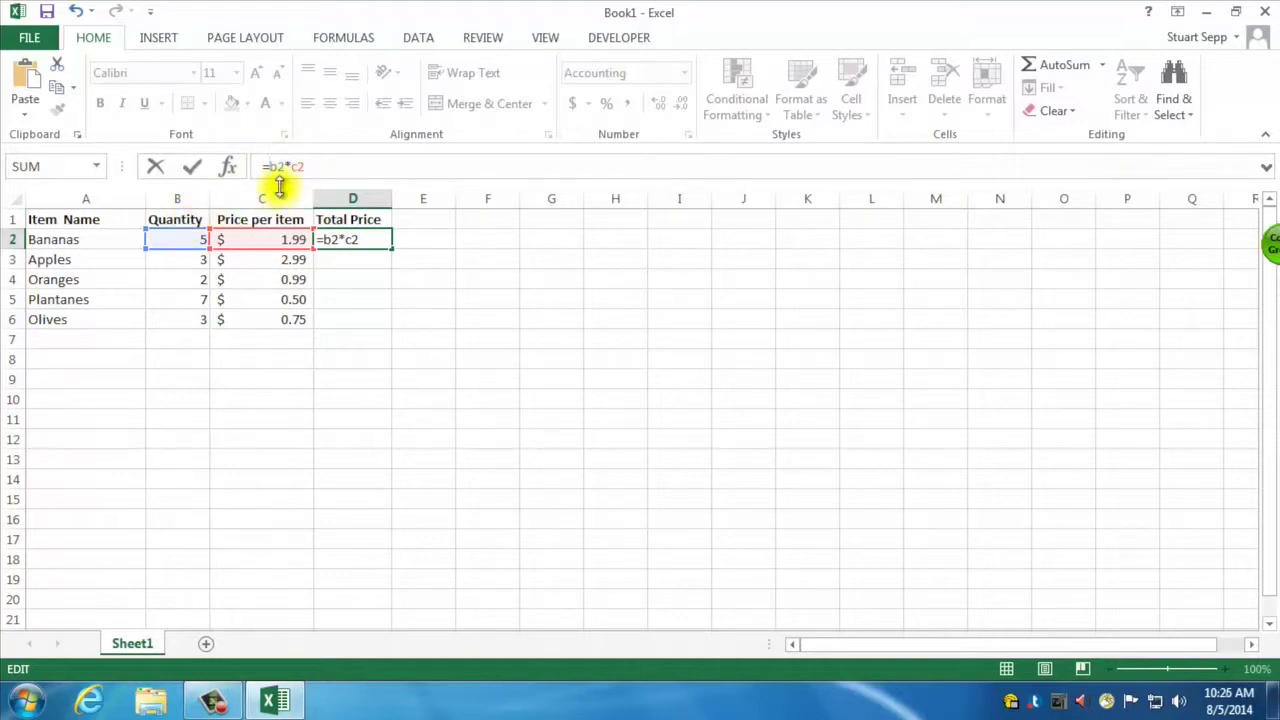
pyautogui.press('Return')
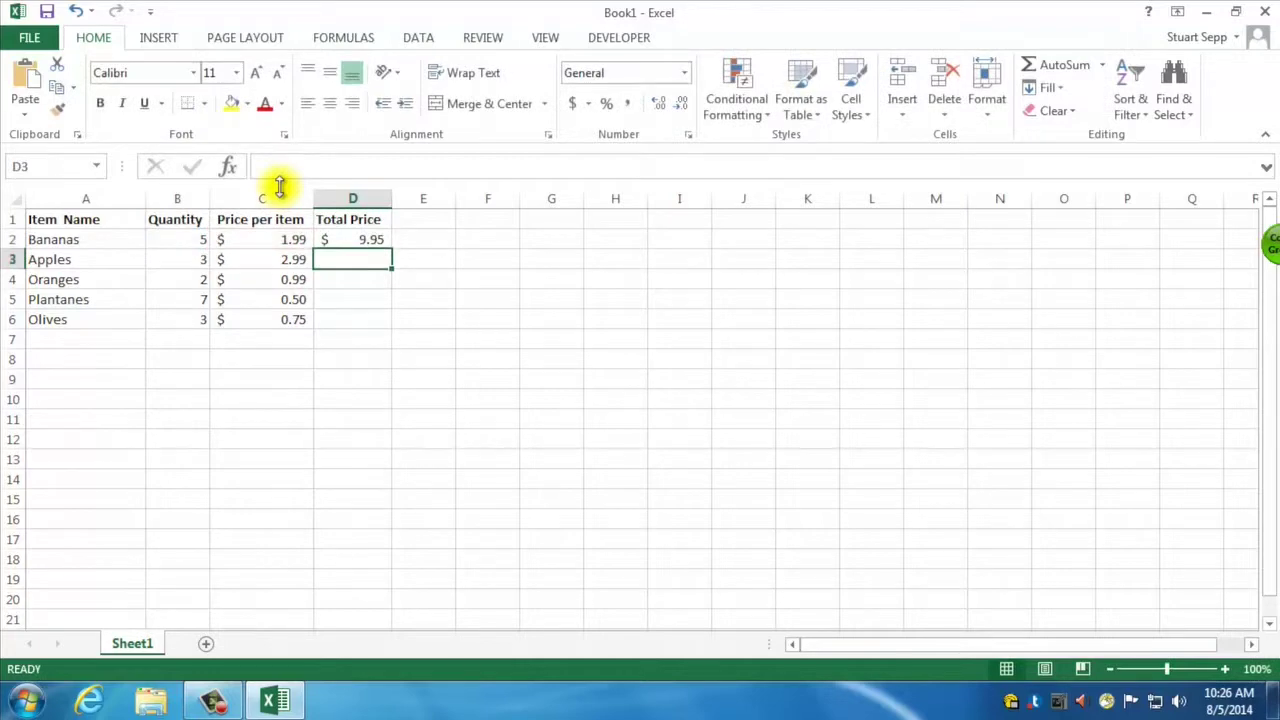
pyautogui.click(354, 241)
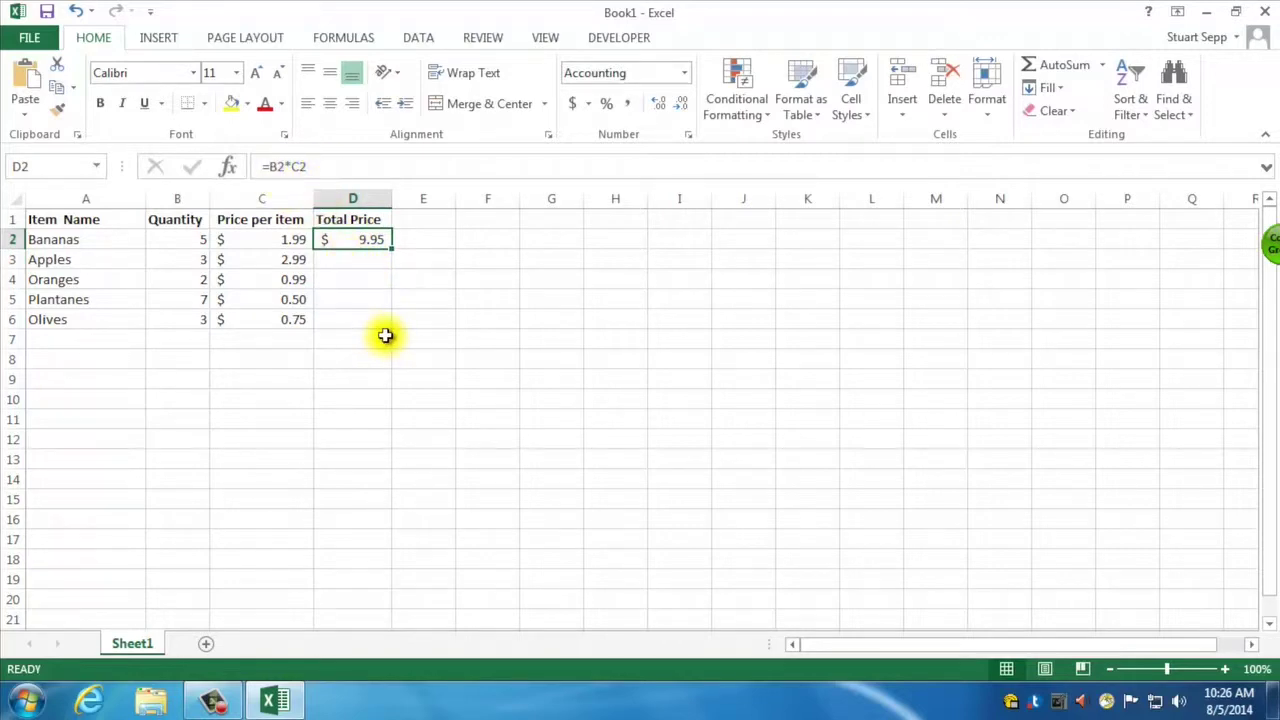
pyautogui.click(356, 261)
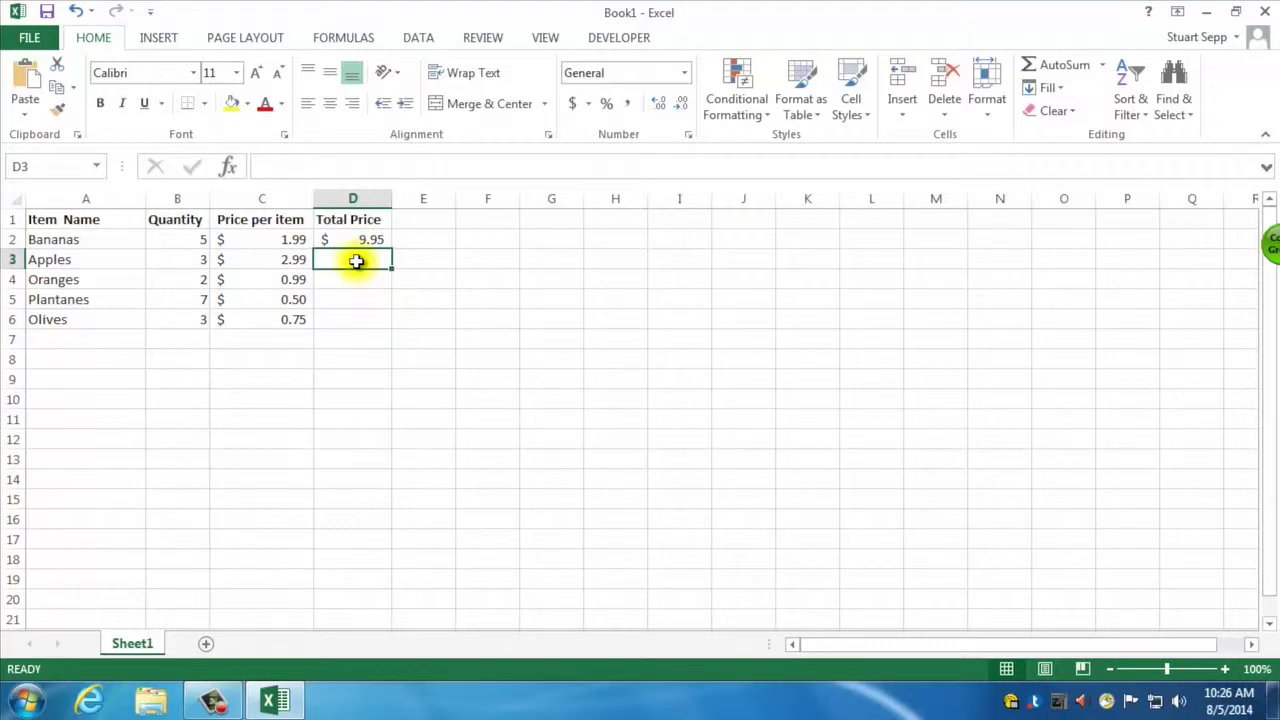
pyautogui.write('=')
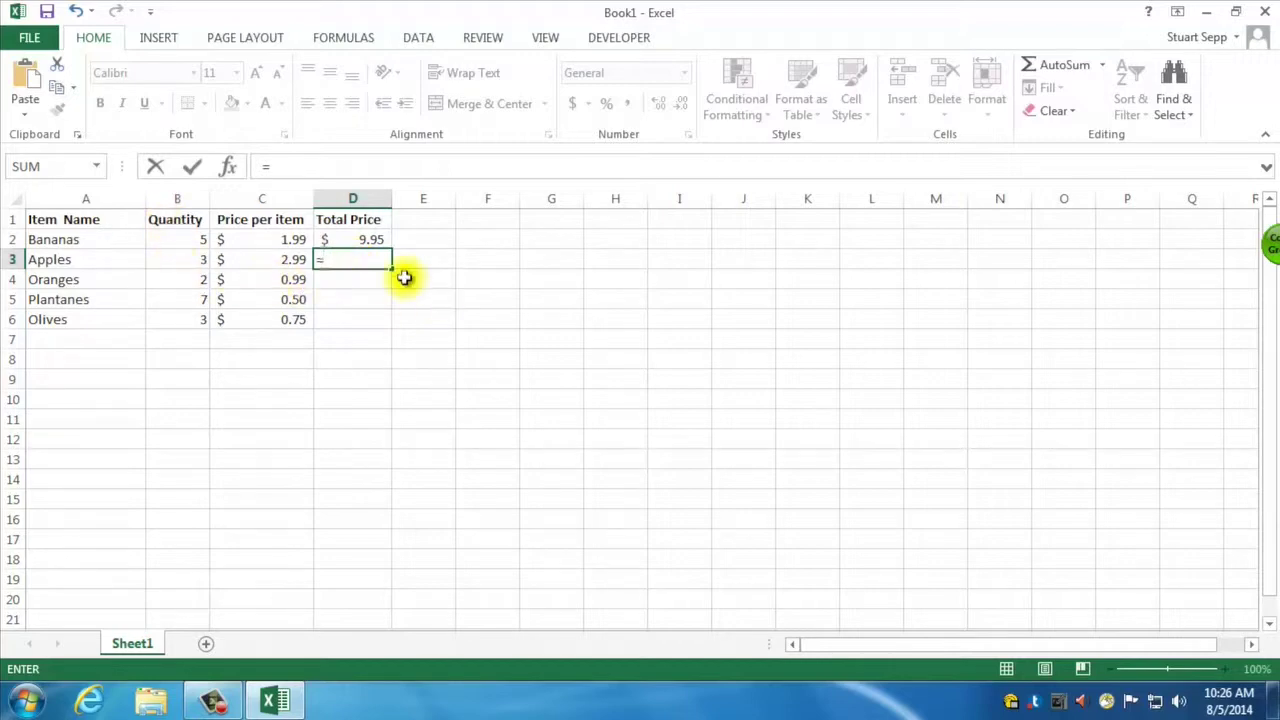
pyautogui.press('BackSpace')
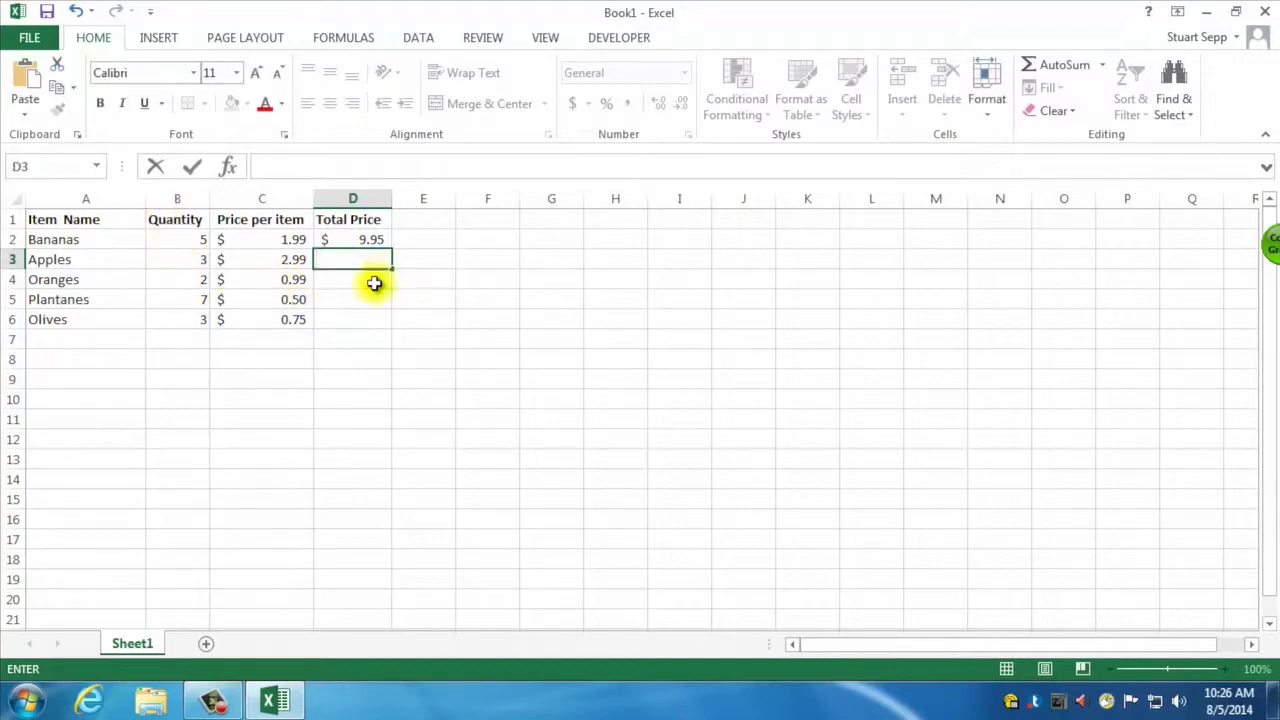
# Step: Fill the total price formula from cell D2 down through D6 and review the formula in each row
pyautogui.click(370, 238)
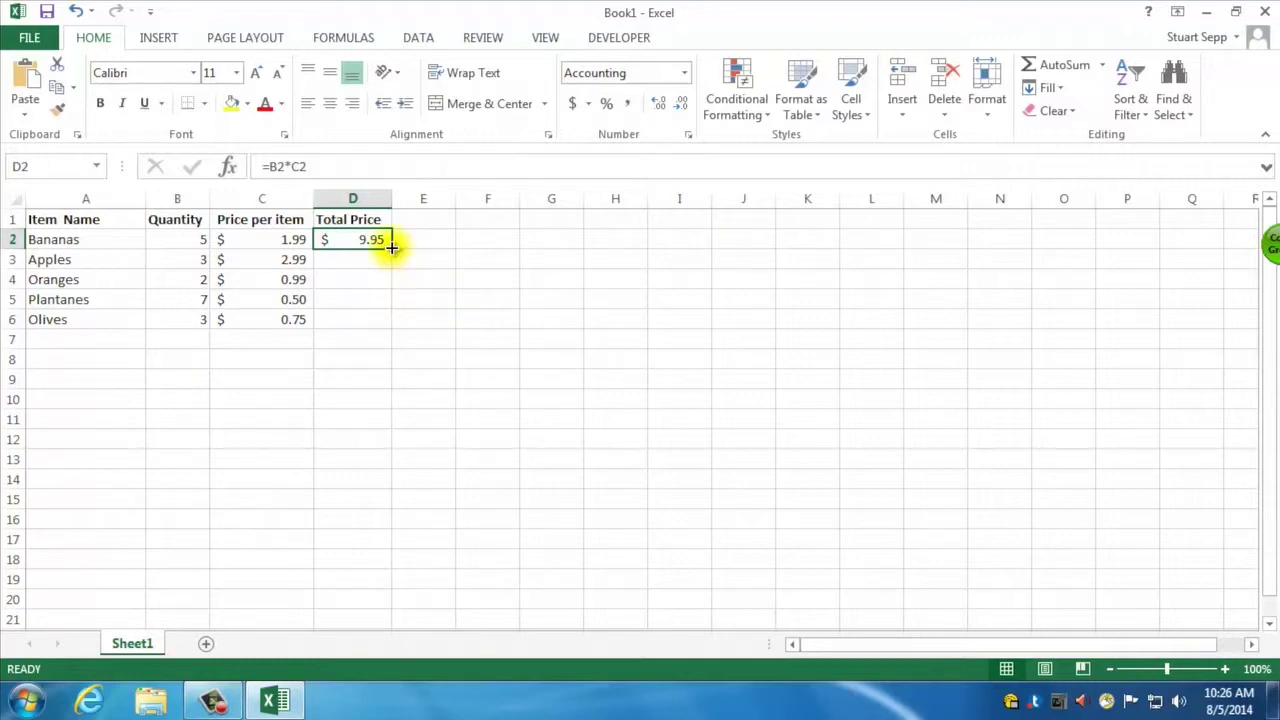
pyautogui.moveTo(391, 247); pyautogui.dragTo(390, 327)
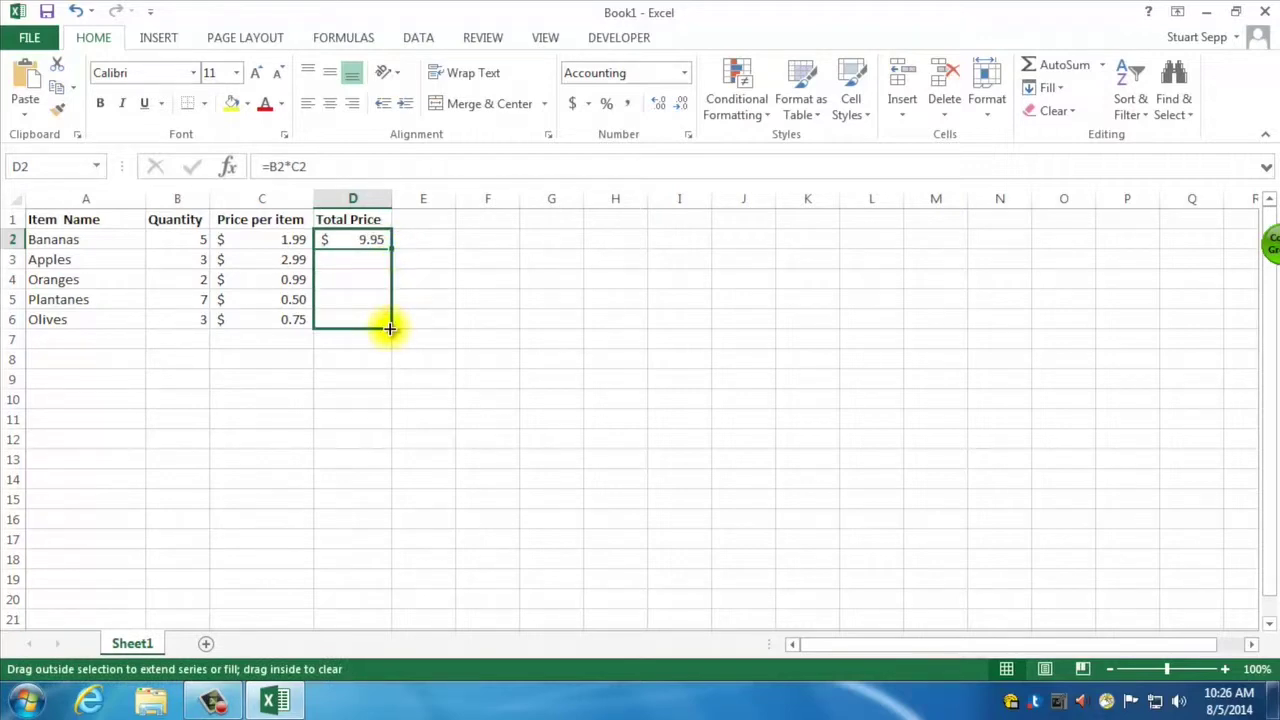
pyautogui.moveTo(390, 327); pyautogui.dragTo(389, 328)
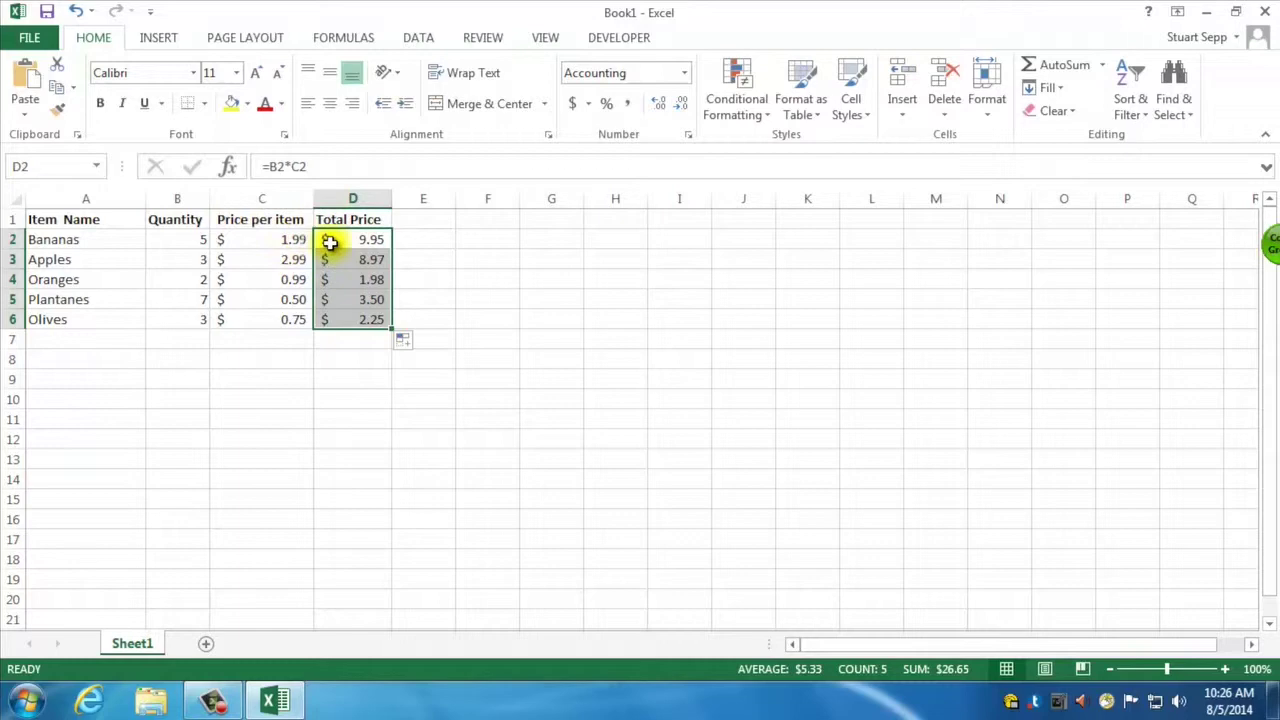
pyautogui.click(366, 360)
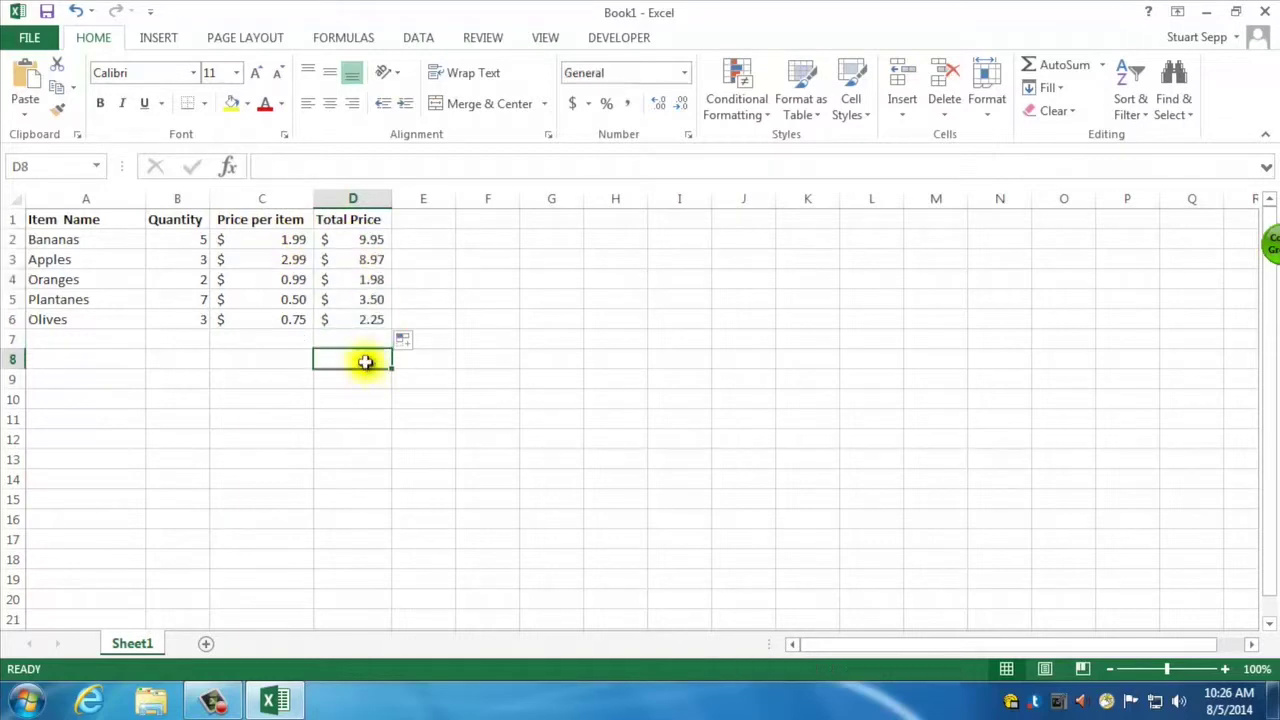
pyautogui.click(363, 241)
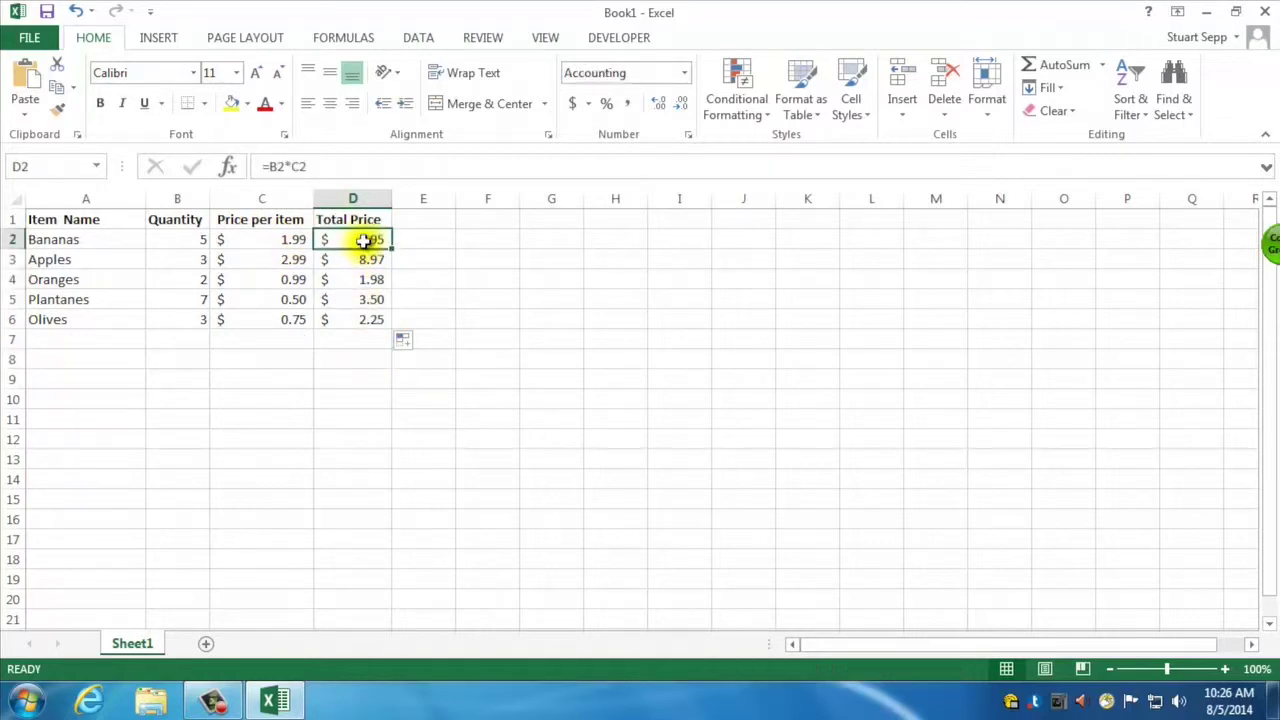
pyautogui.click(366, 262)
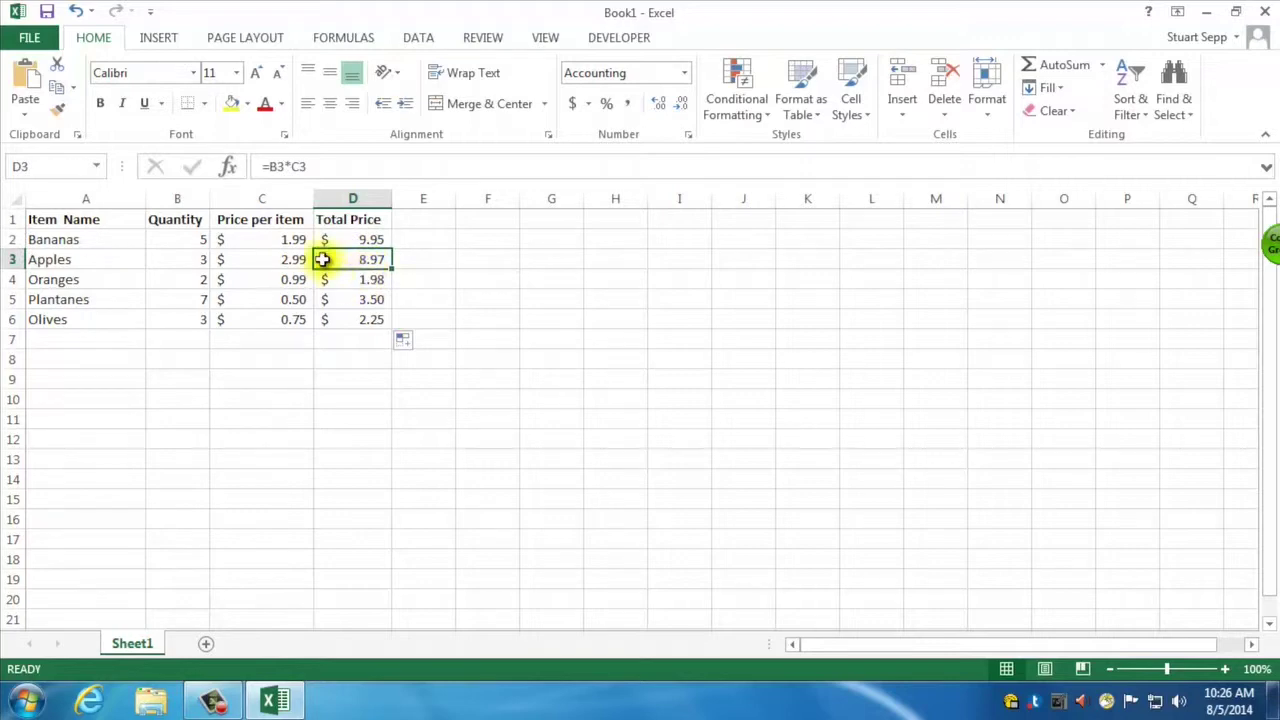
pyautogui.click(368, 280)
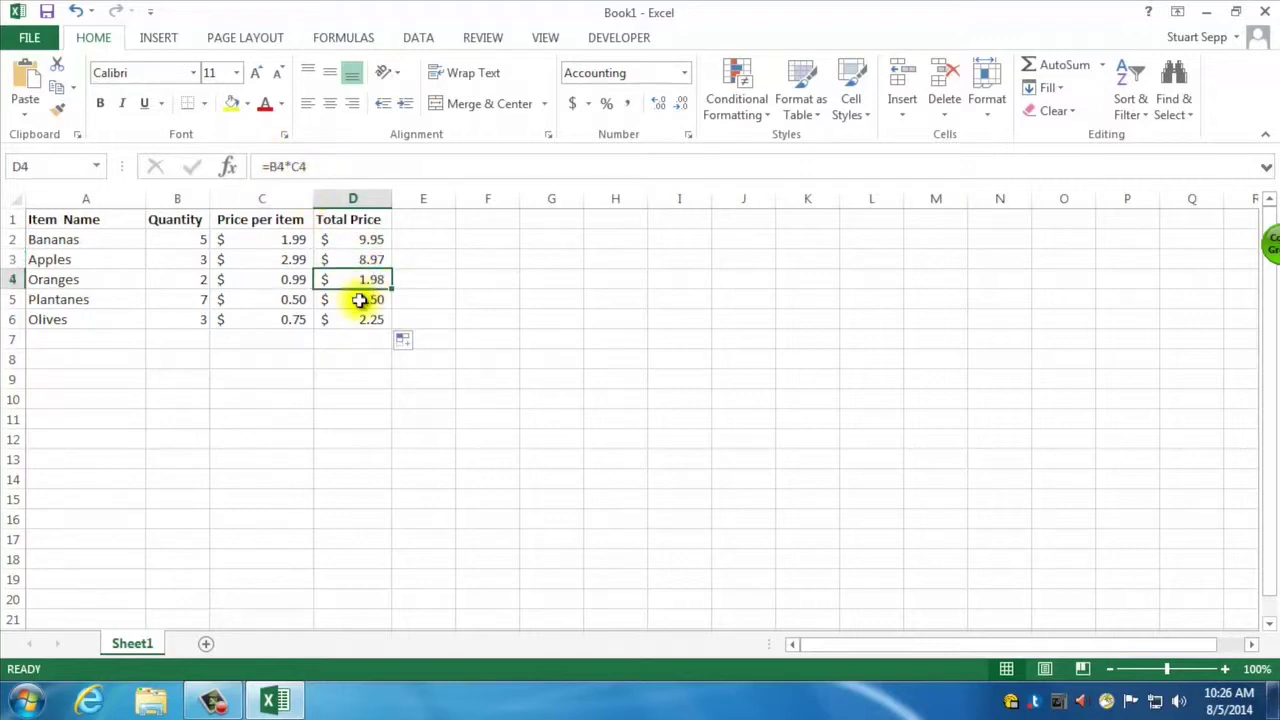
pyautogui.click(366, 299)
pyautogui.click(362, 320)
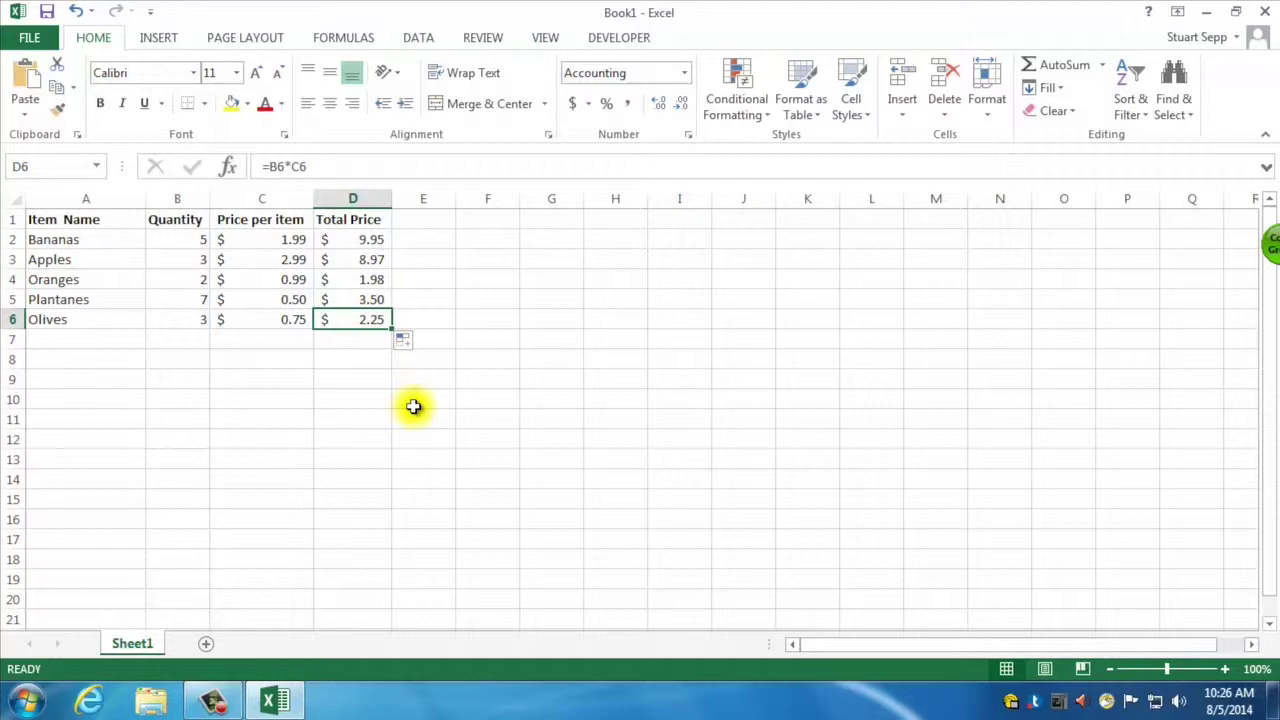
# Step: Sort the item table alphabetically from A to Z by item name
pyautogui.click(470, 268)
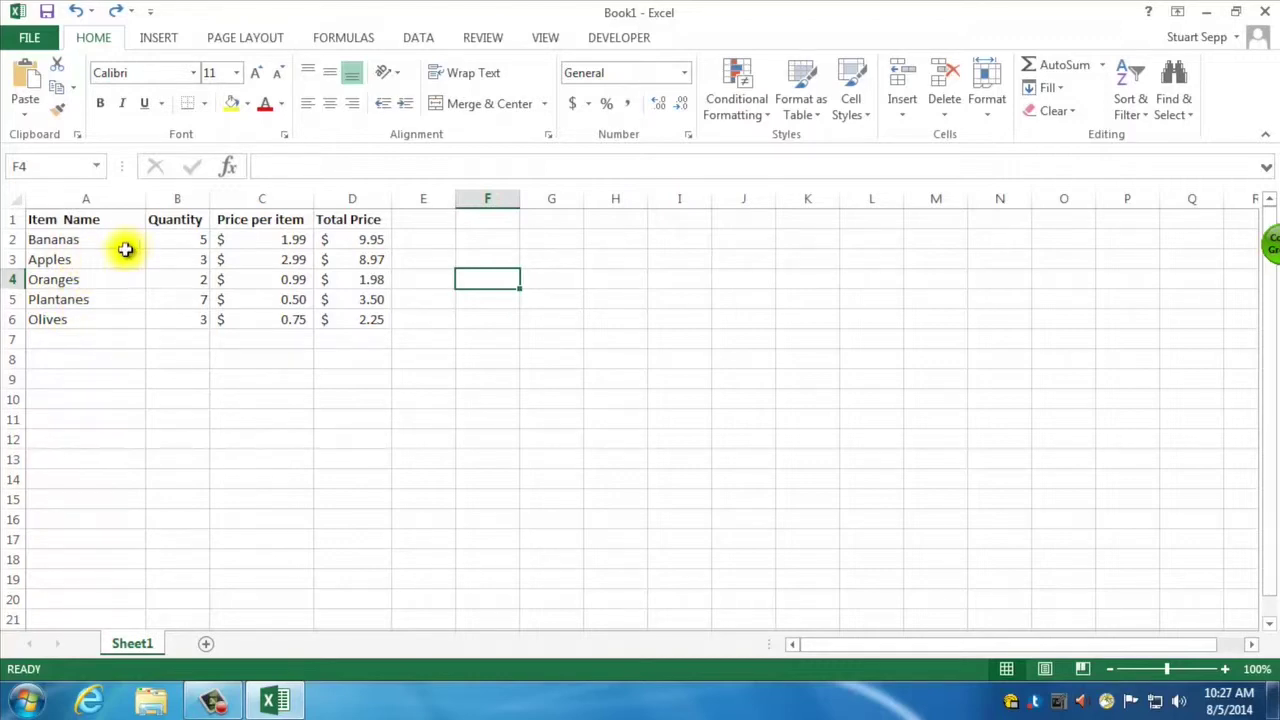
pyautogui.click(84, 243)
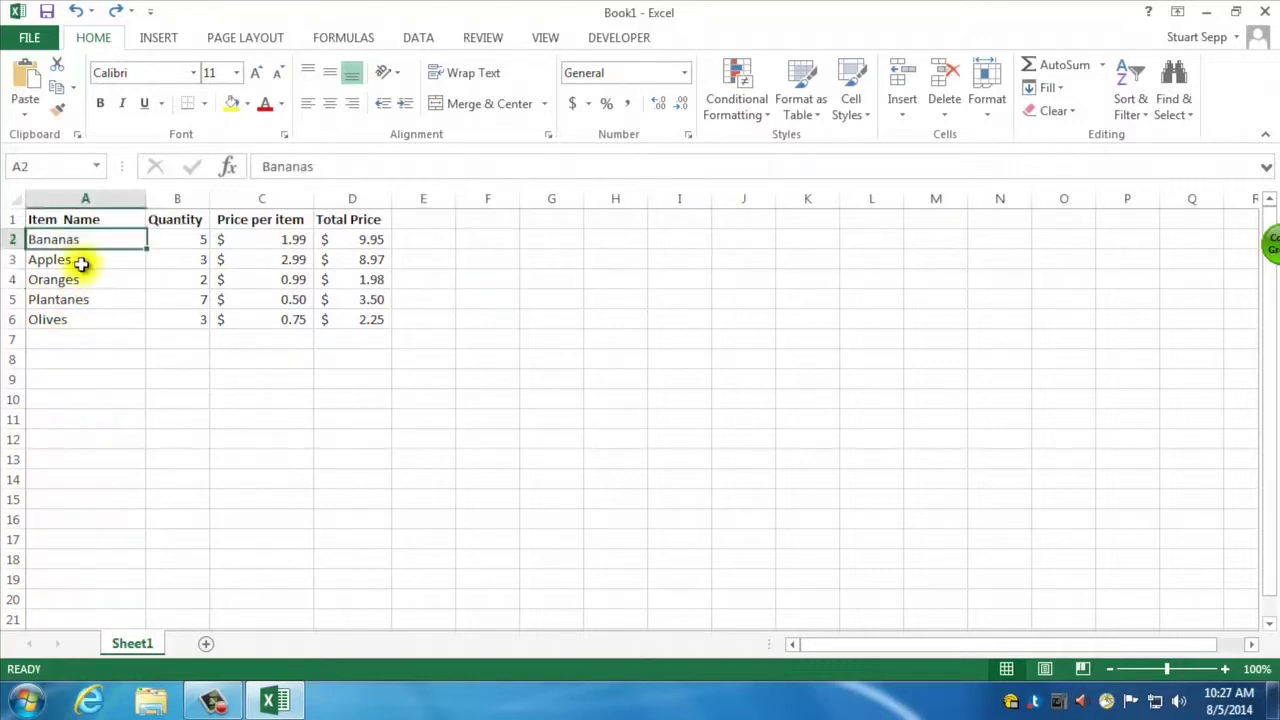
pyautogui.click(1126, 108)
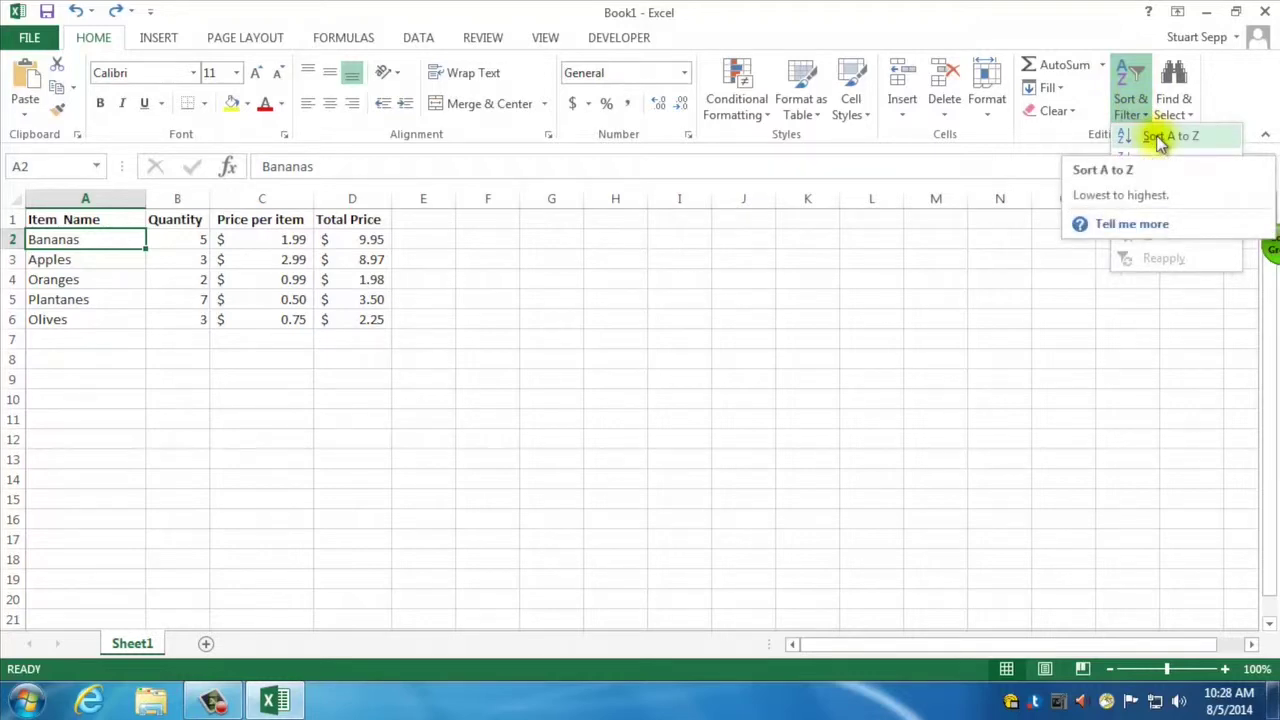
pyautogui.click(1160, 140)
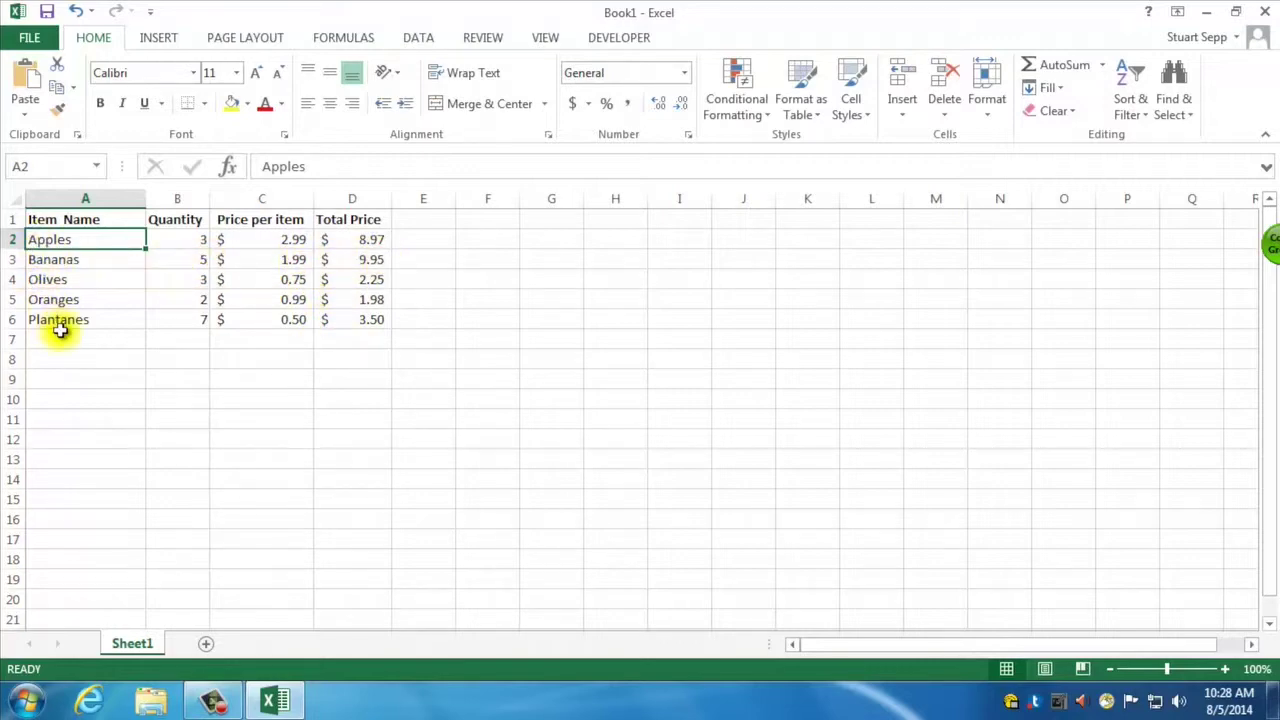
# Step: Sort the item table by quantity from smallest to largest
pyautogui.click(189, 237)
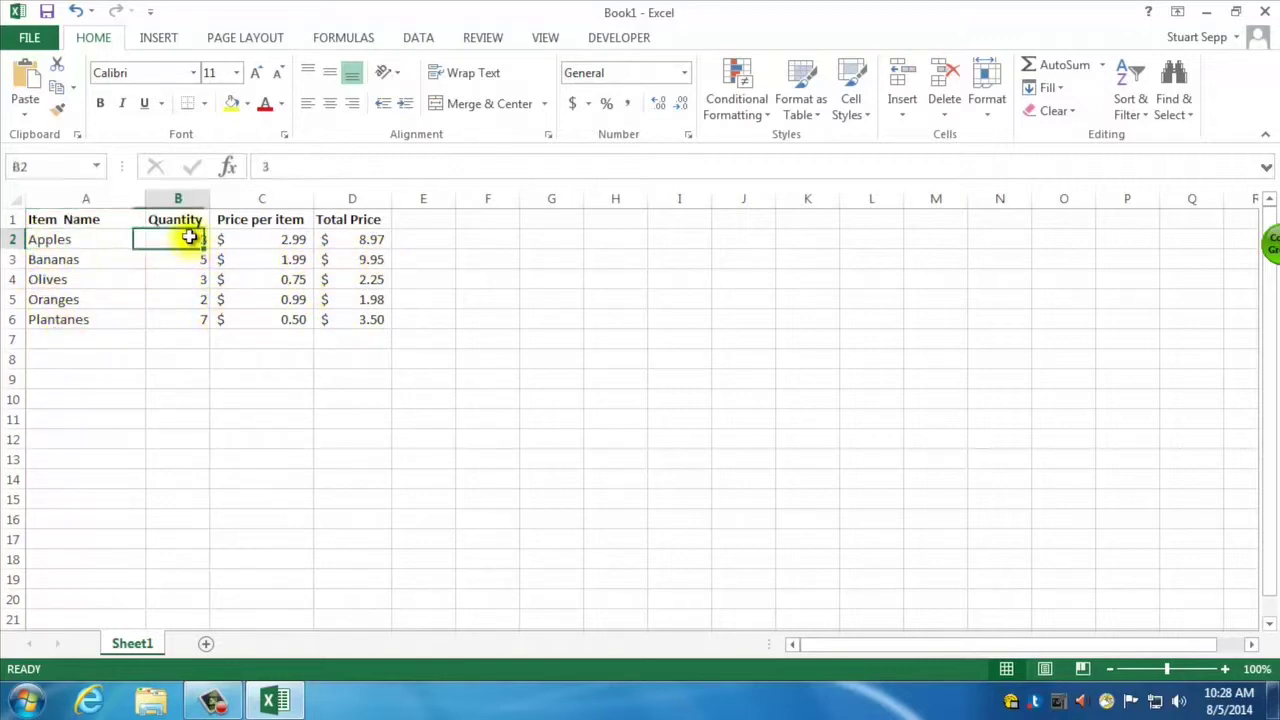
pyautogui.click(1131, 104)
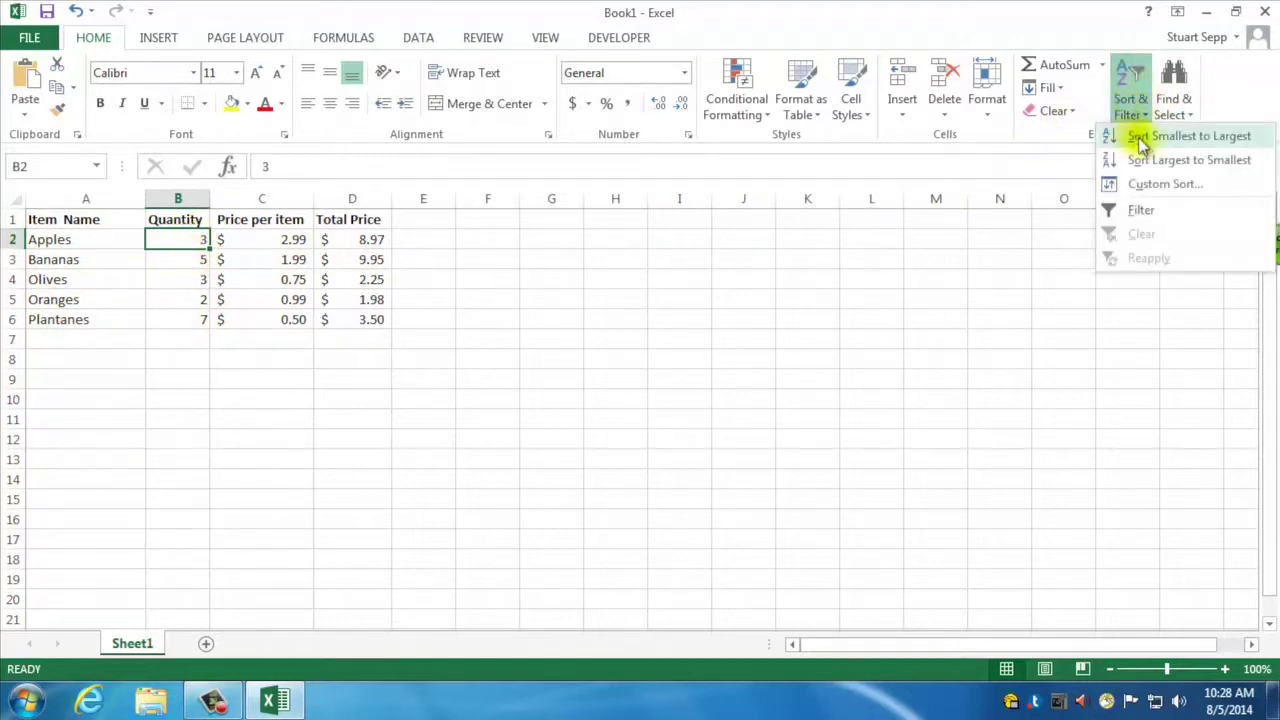
pyautogui.click(1158, 140)
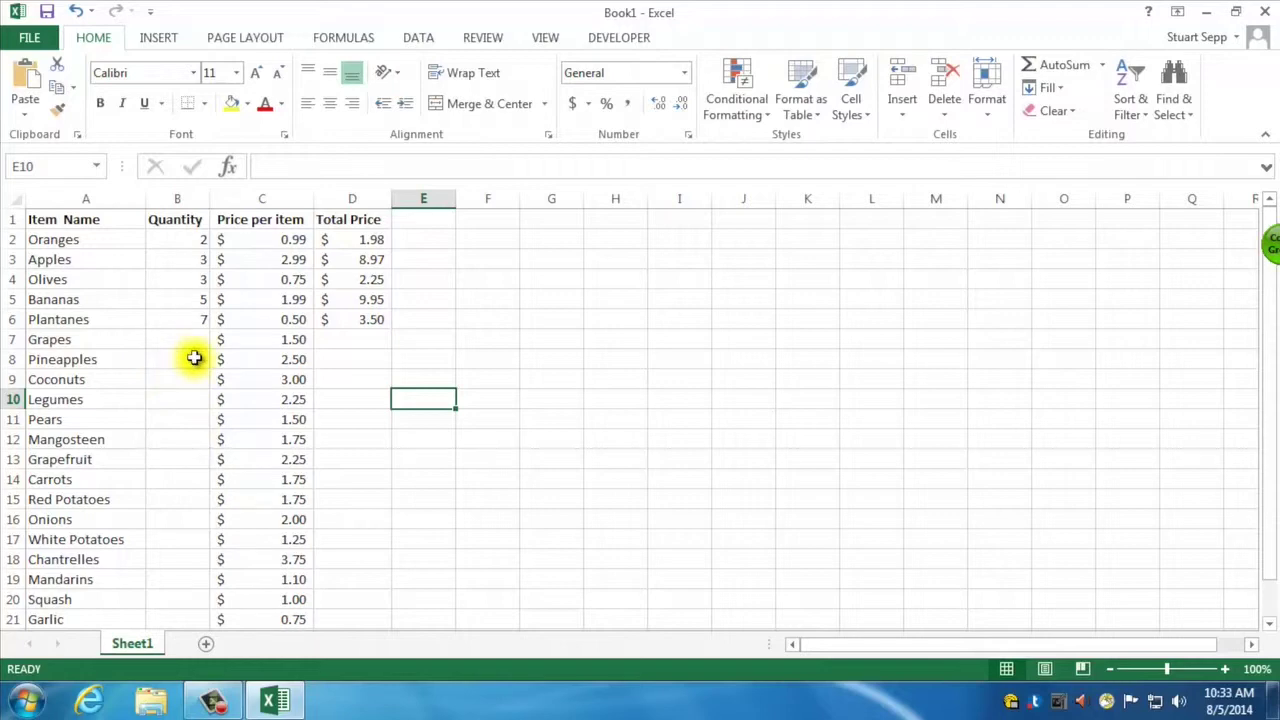
# Step: Enter the quantities 5, 2, 3, 2 and 4 for Grapes through Pears in cells B7 to B11
pyautogui.click(369, 321)
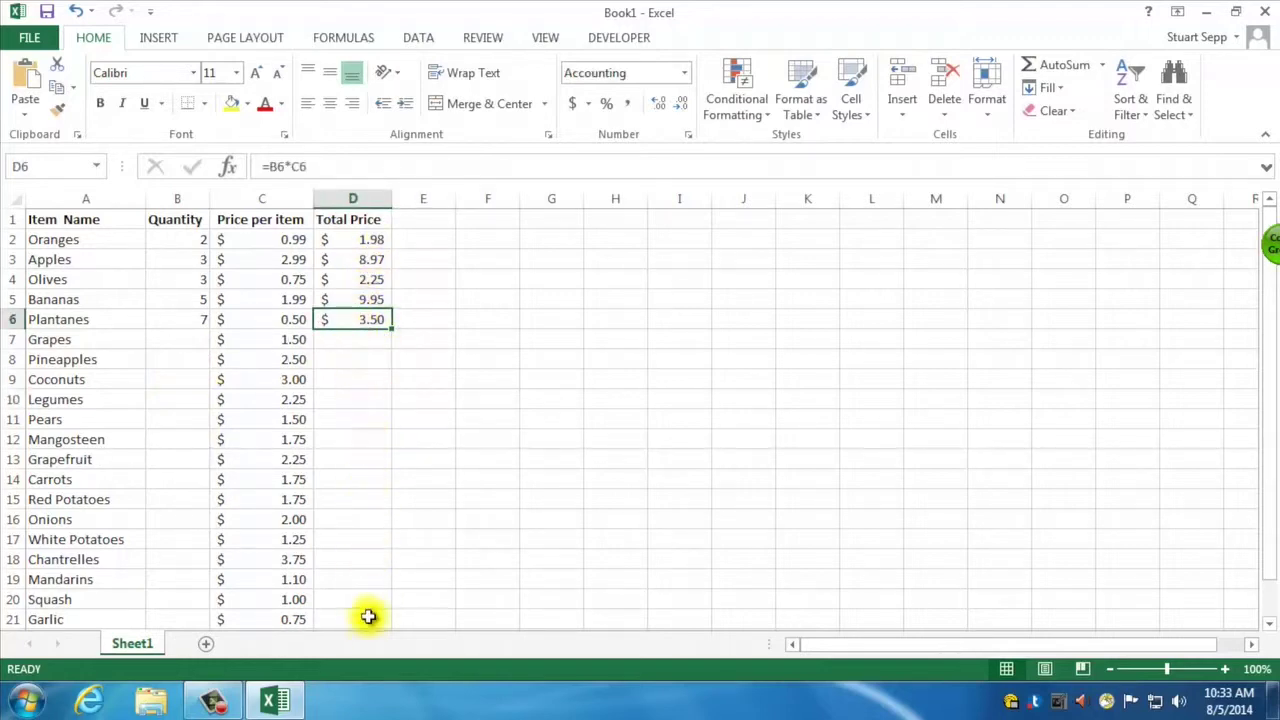
pyautogui.click(179, 341)
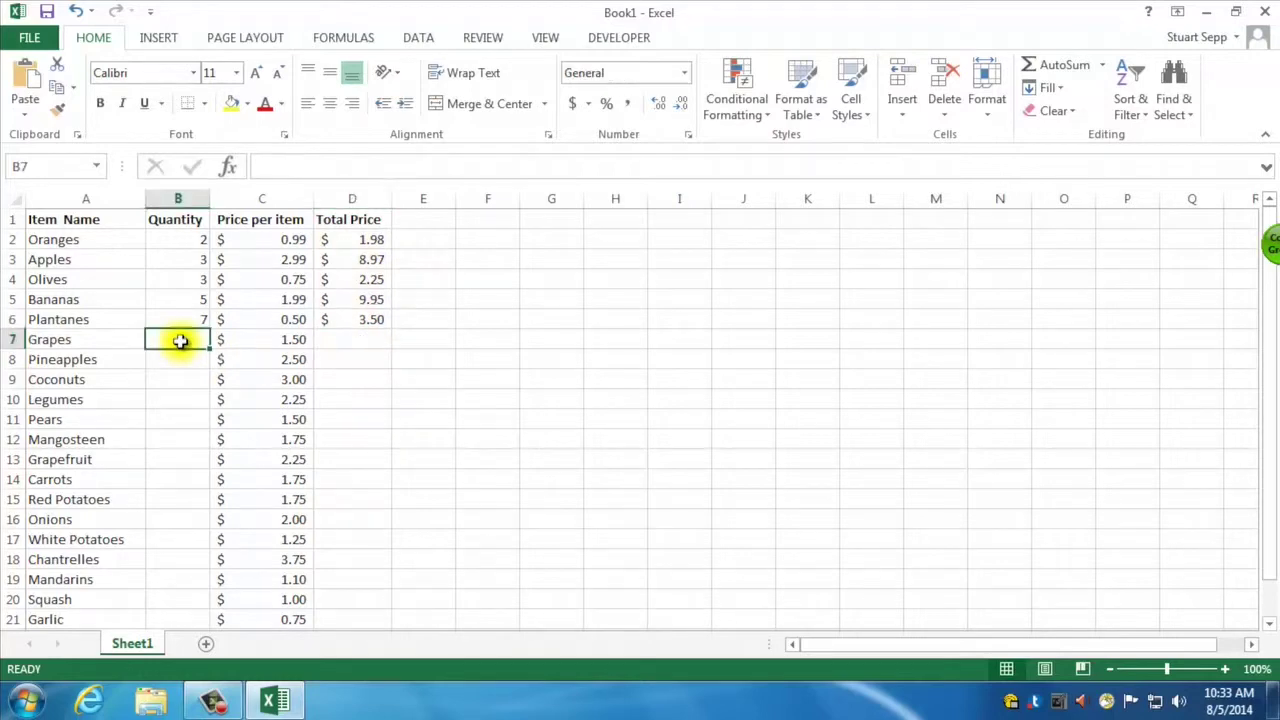
pyautogui.write('5')
pyautogui.press('Return')
pyautogui.write('2')
pyautogui.press('Return')
pyautogui.write('3')
pyautogui.press('Return')
pyautogui.write('2')
pyautogui.press('Return')
pyautogui.write('4')
pyautogui.press('Return')
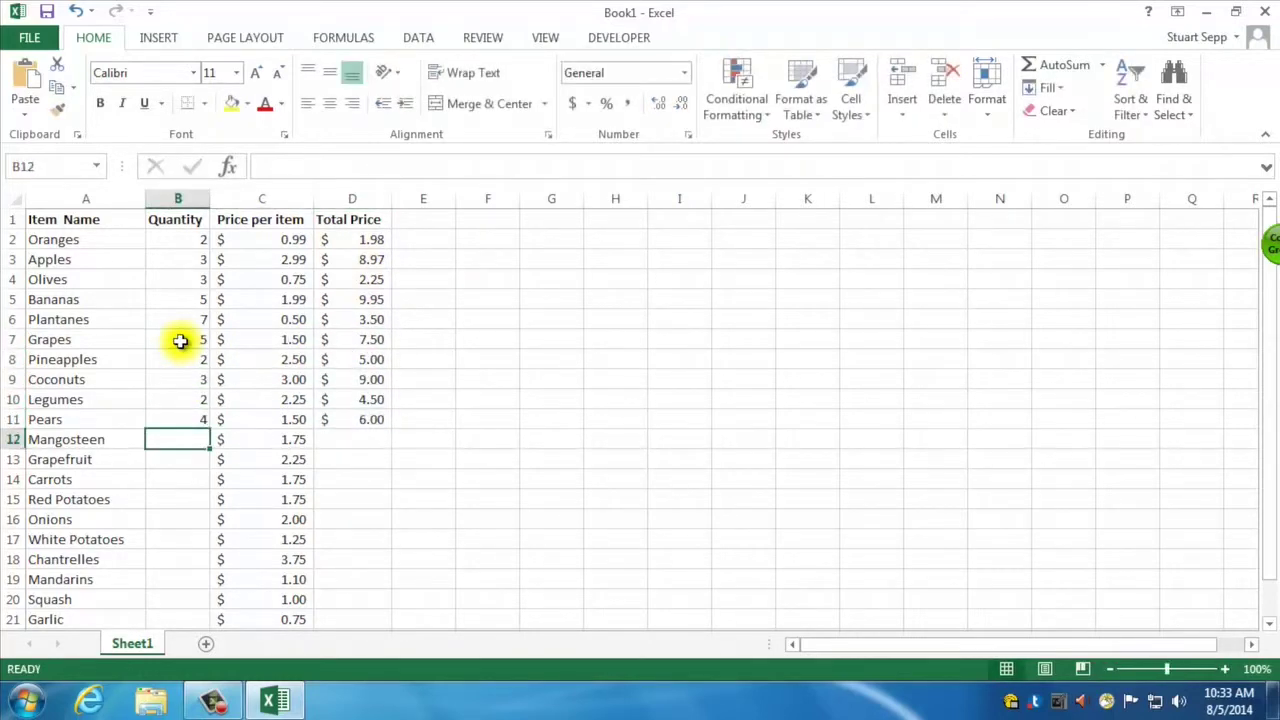
# Step: Enter the quantities 5, 7, 3, 5, 2, 2, 4 and 7 for Mangosteen through Mandarins in cells B12 to B19
pyautogui.write('5')
pyautogui.press('Return')
pyautogui.write('7')
pyautogui.press('Return')
pyautogui.write('3')
pyautogui.press('Return')
pyautogui.write('5')
pyautogui.press('Return')
pyautogui.write('2')
pyautogui.press('Return')
pyautogui.write('2')
pyautogui.press('Return')
pyautogui.write('4')
pyautogui.press('Return')
pyautogui.write('7')
pyautogui.press('Return')
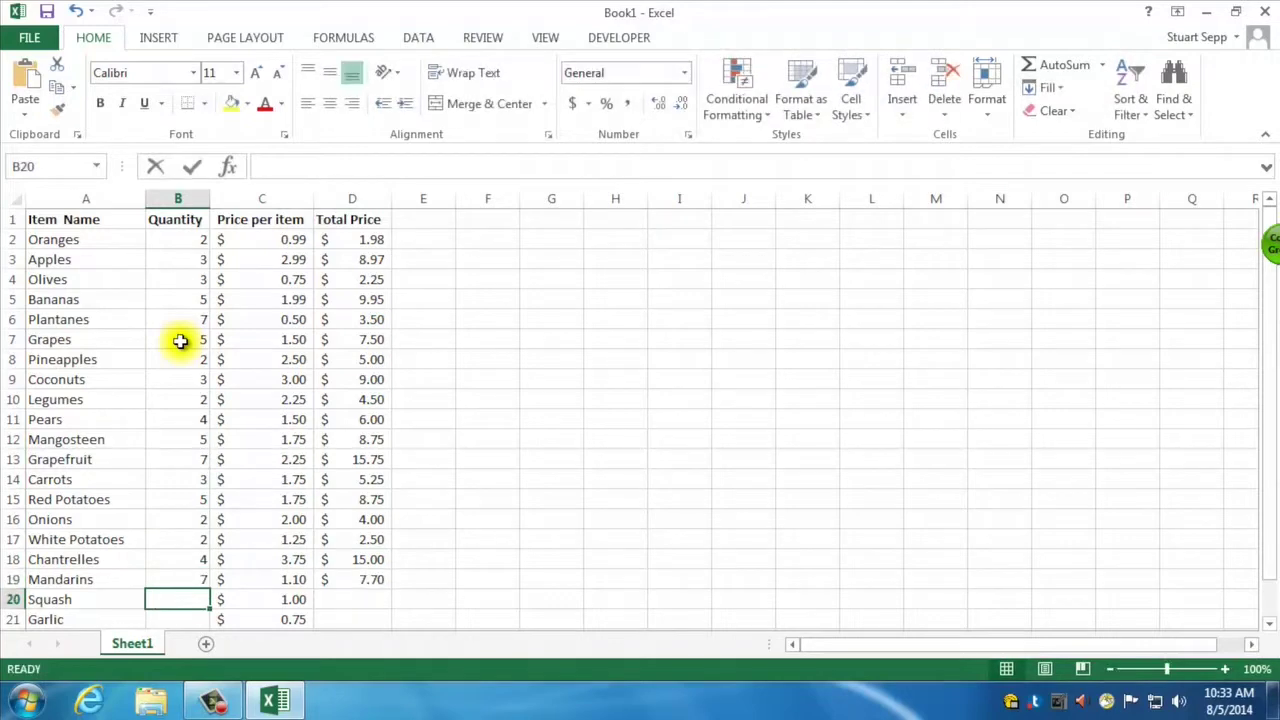
# Step: Enter the quantities 2, 3, 4 and 6 for Squash, Garlic, Ginger and Green Onions, and look over the completed table
pyautogui.write('2')
pyautogui.press('Return')
pyautogui.write('3')
pyautogui.press('Return')
pyautogui.write('4')
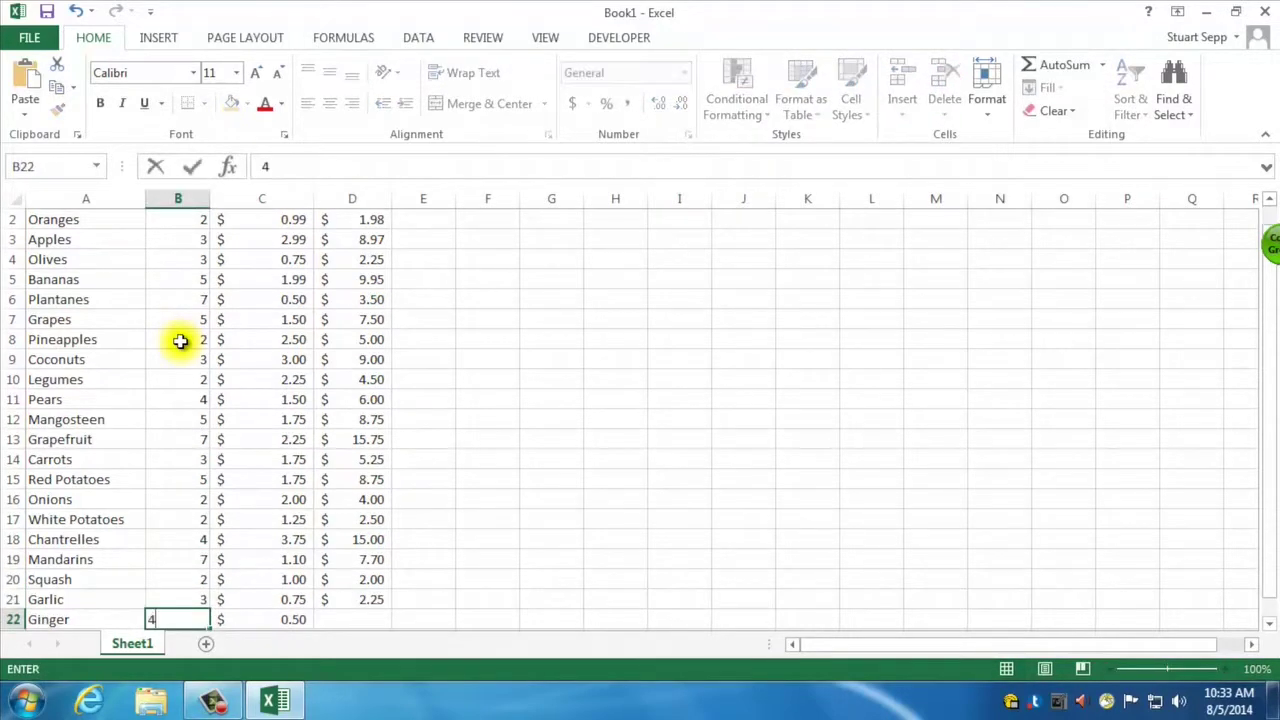
pyautogui.press('Return')
pyautogui.write('6')
pyautogui.press('Return')
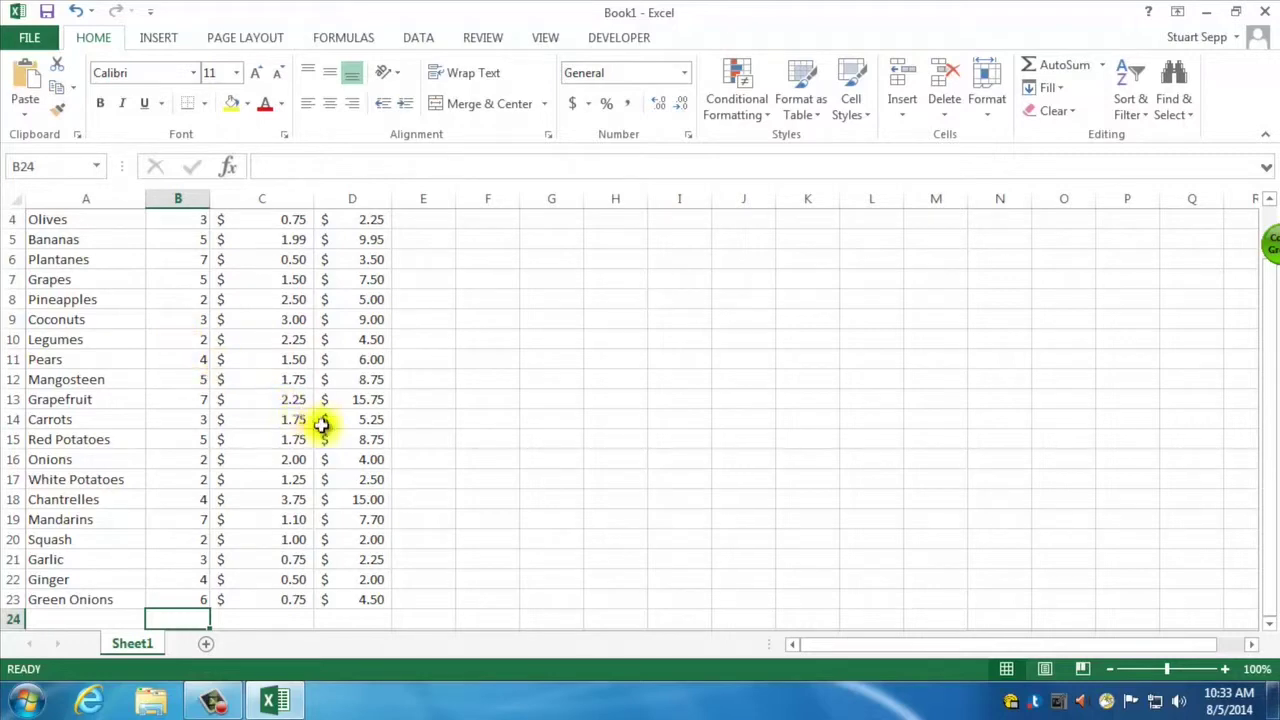
pyautogui.scroll(1, 399, 428)
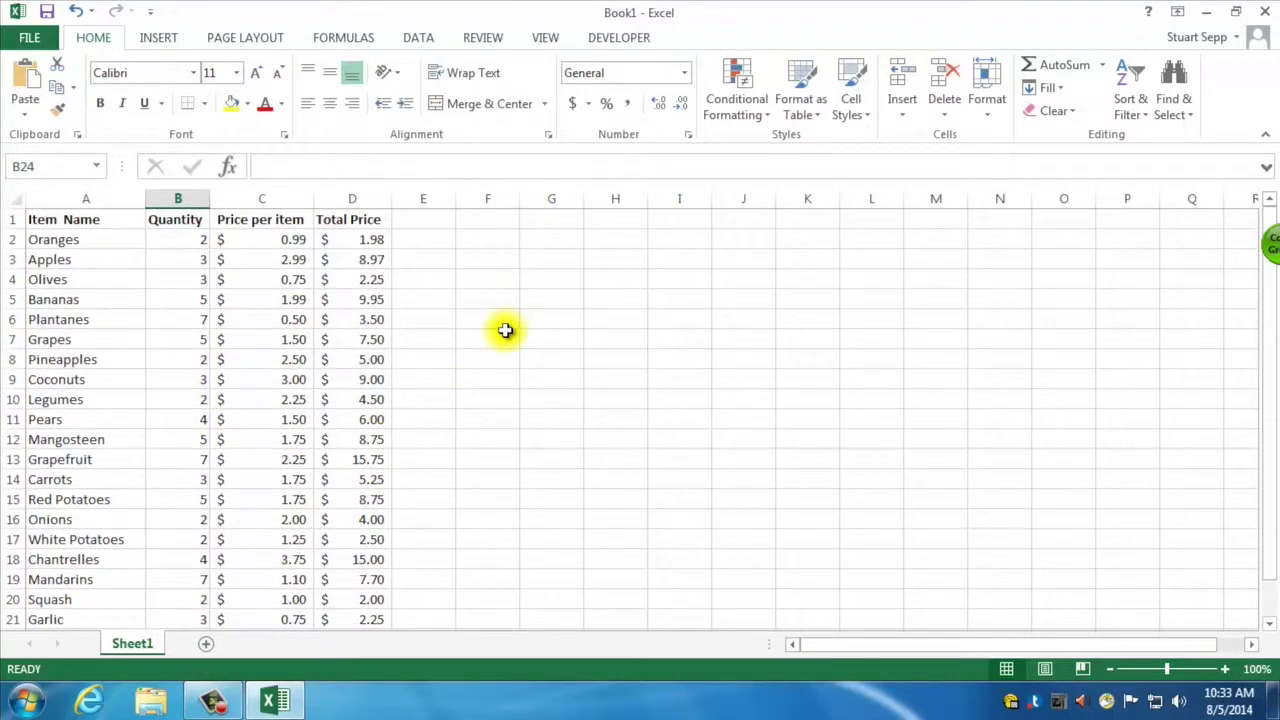
pyautogui.scroll(-4, 506, 329)
pyautogui.scroll(4, 578, 420)
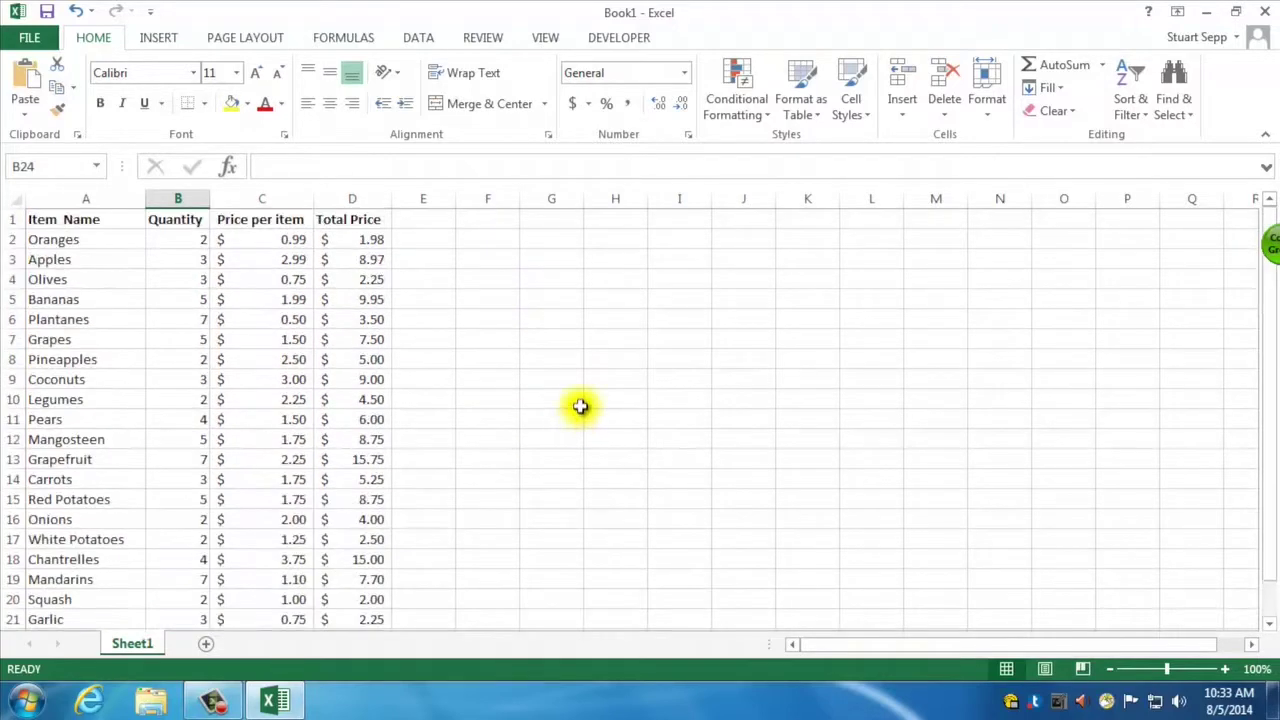
# Step: Enter the label "total Price for All Items" in cell F2 and widen column F to fit it
pyautogui.moveTo(527, 199); pyautogui.dragTo(658, 199)
pyautogui.click(530, 232)
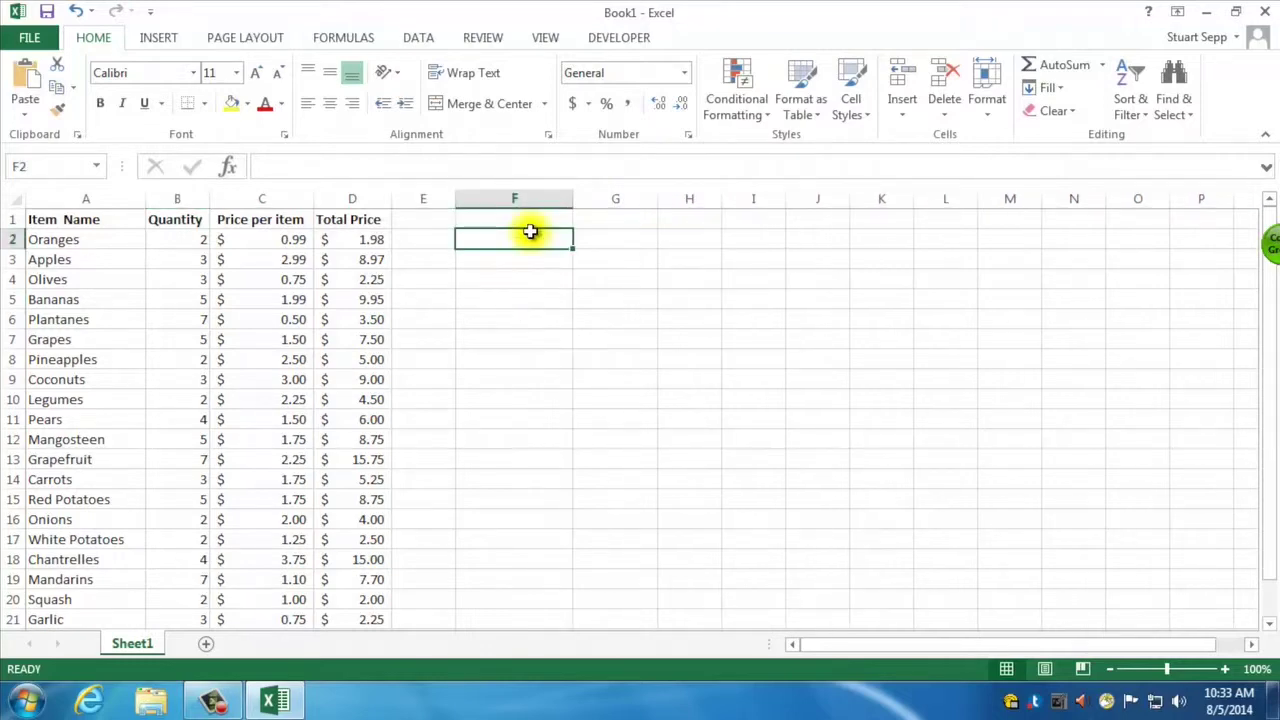
pyautogui.write('total Price for All Items')
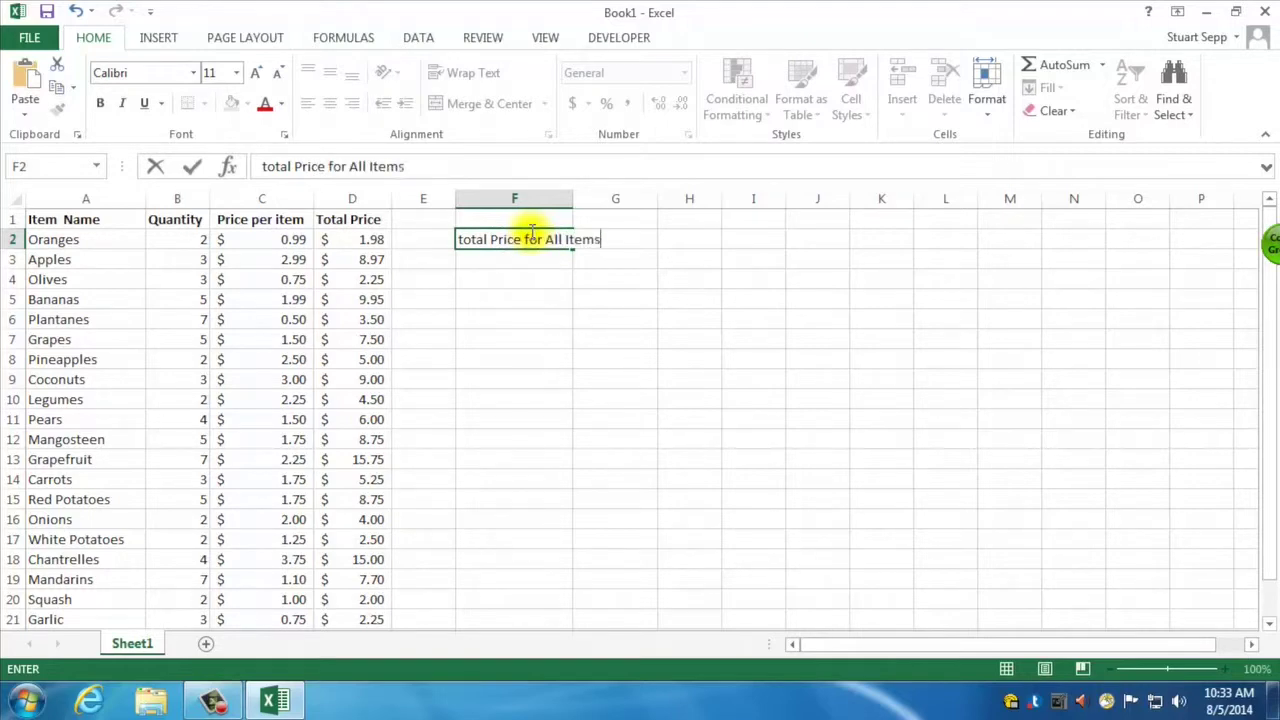
pyautogui.click(586, 217)
pyautogui.moveTo(573, 200); pyautogui.dragTo(618, 202)
# Step: Write the start of an addition formula, =D2+D3+D4+D5, in cell F3
pyautogui.click(533, 259)
pyautogui.click(310, 166)
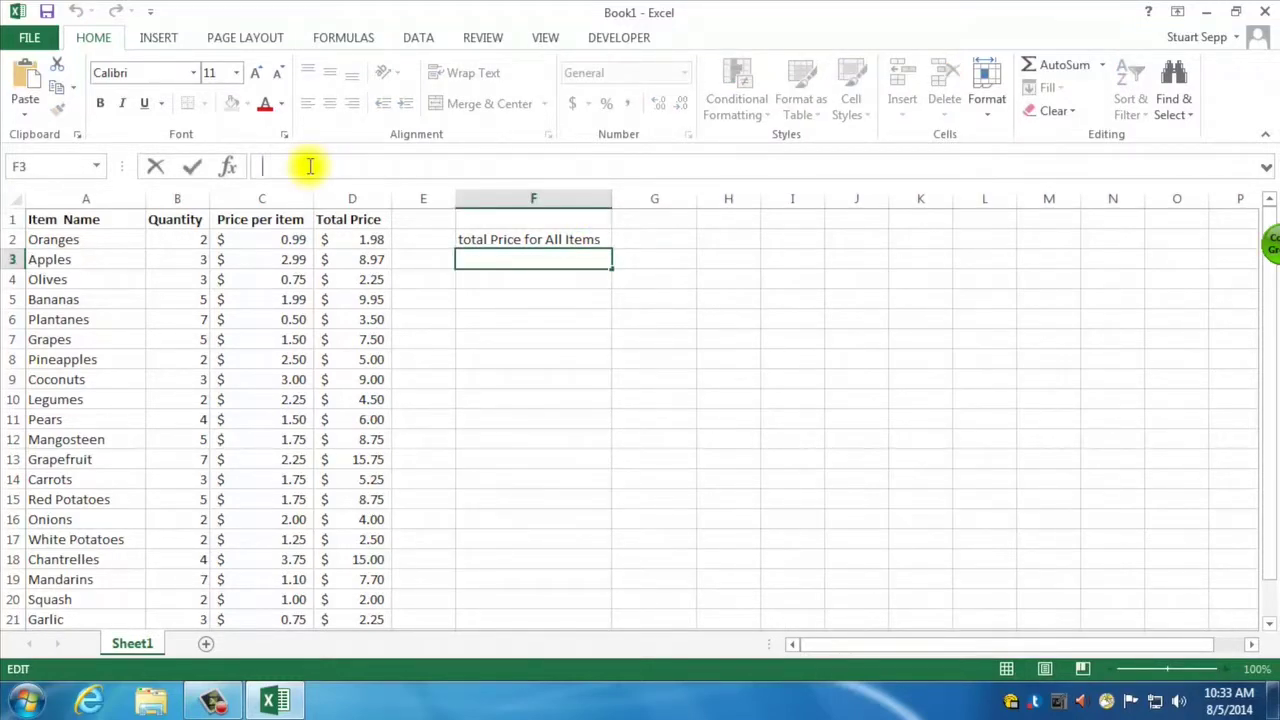
pyautogui.write('=')
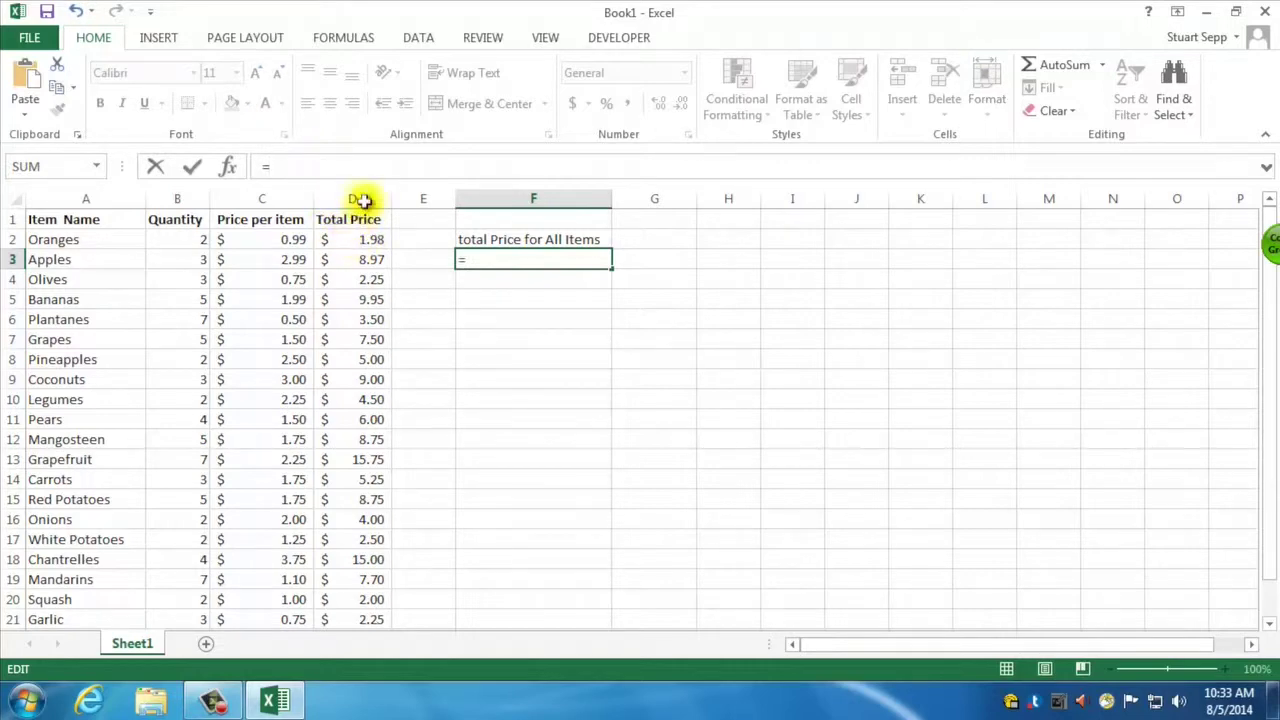
pyautogui.write('D2')
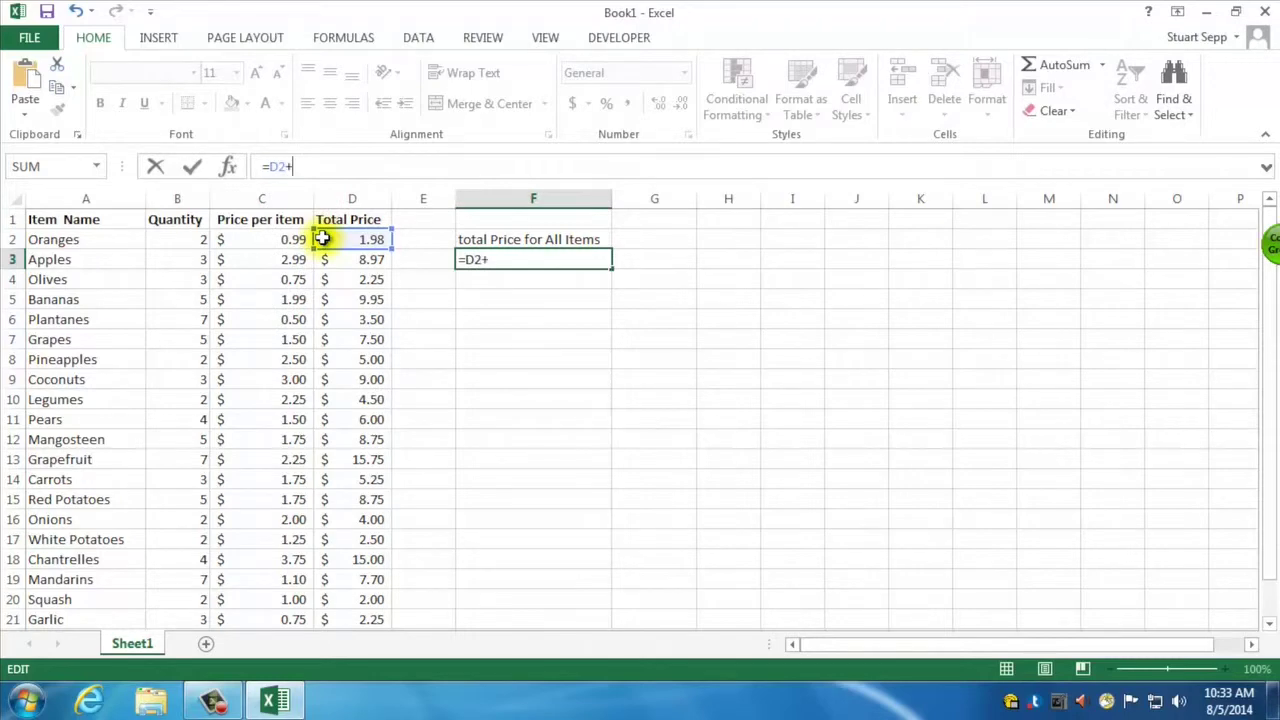
pyautogui.write('+D3')
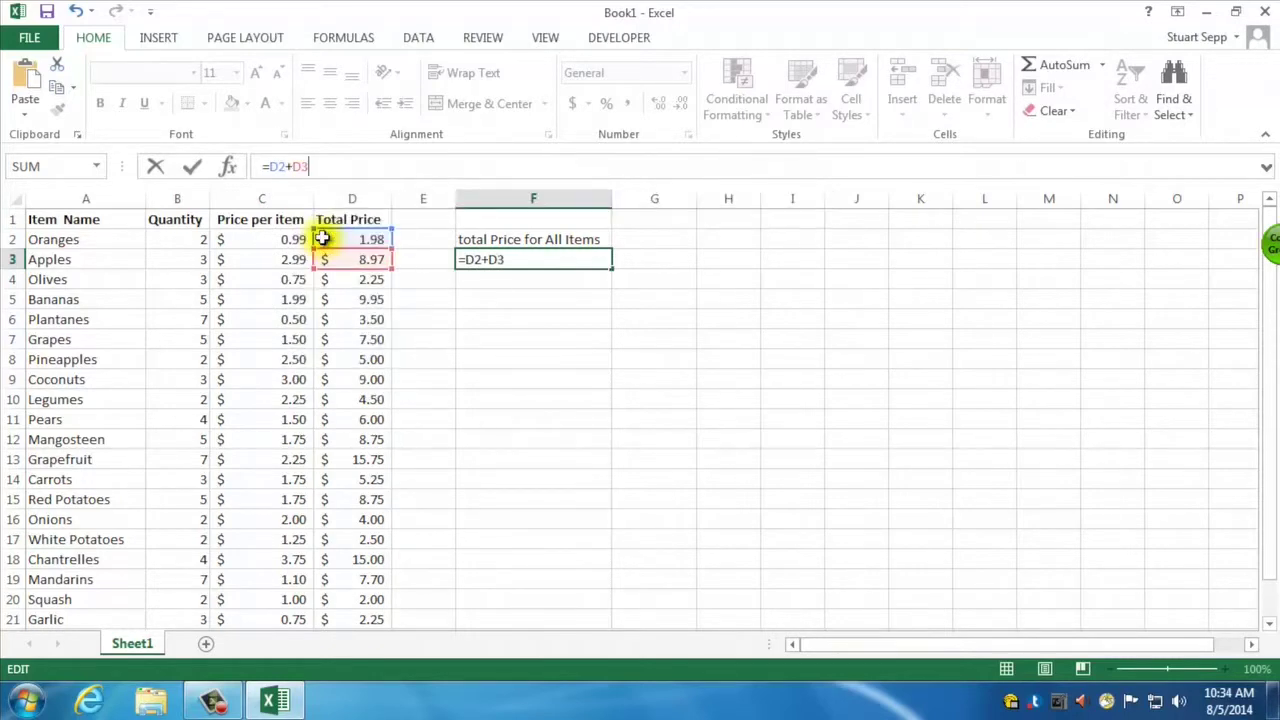
pyautogui.write('+')
pyautogui.write('D')
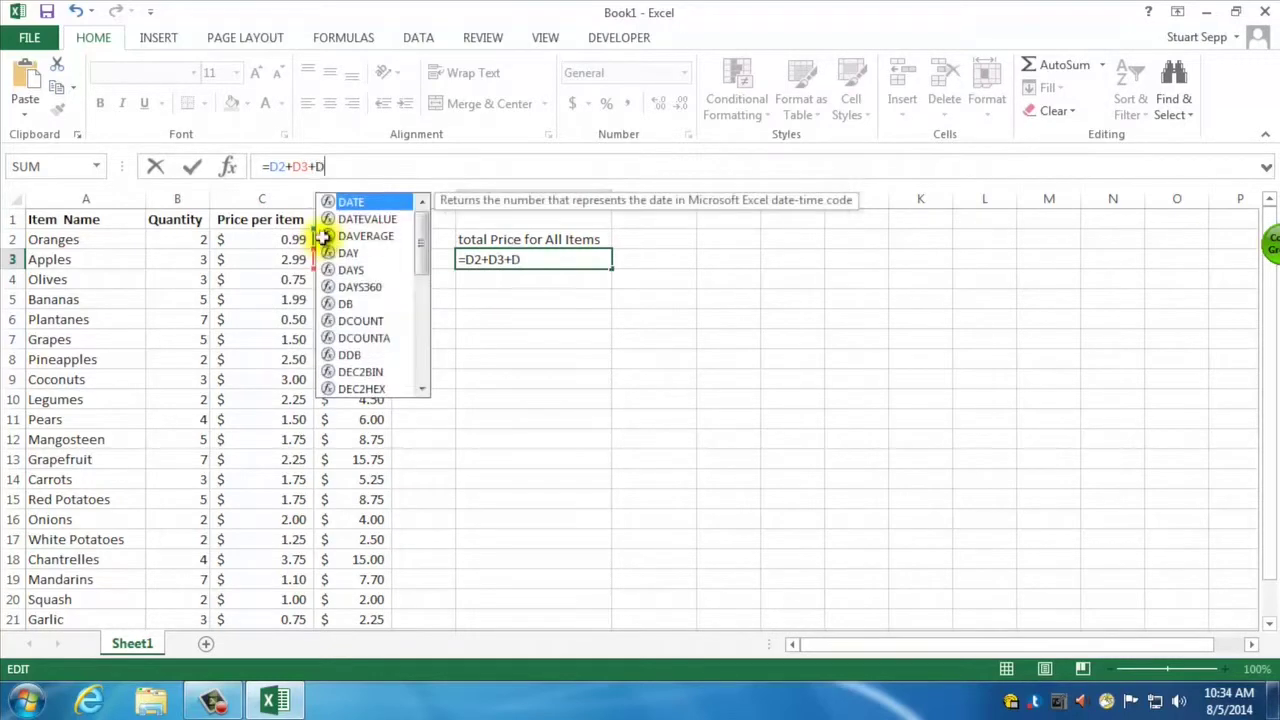
pyautogui.write('4+D5')
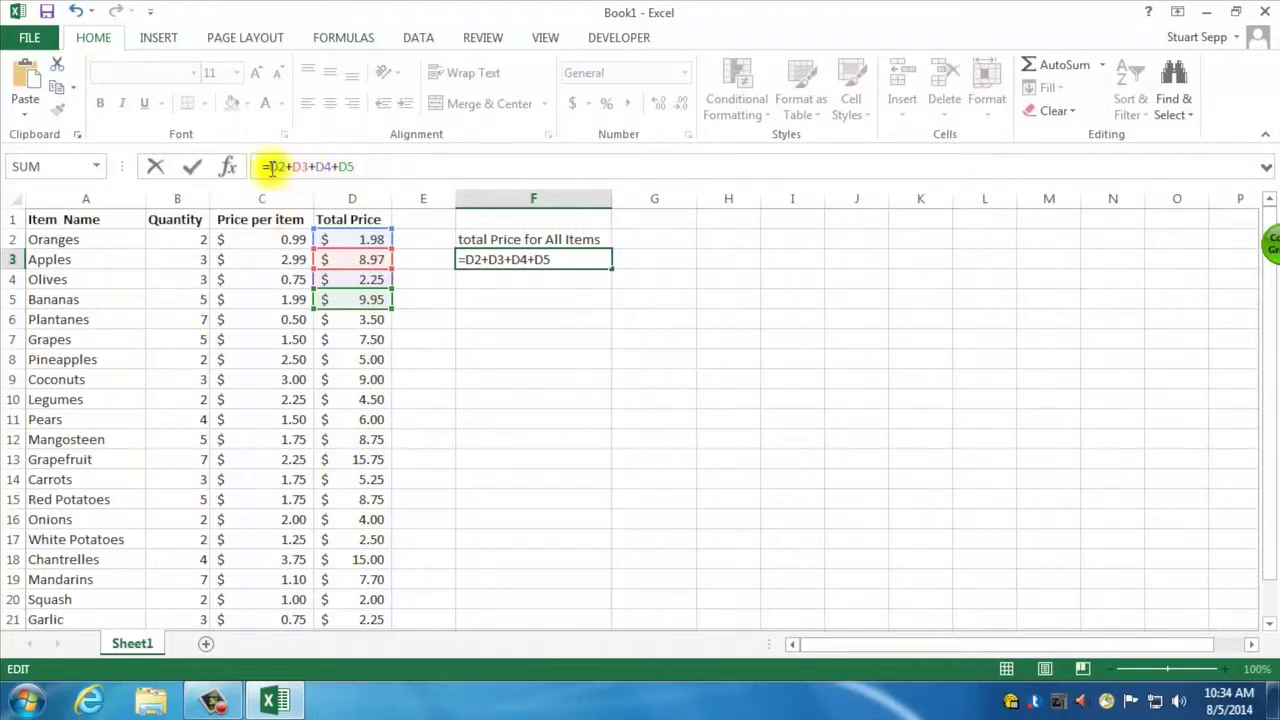
# Step: Replace the cell-by-cell addition in F3 with =SUM(D2:D23) and check the entered formula
pyautogui.moveTo(270, 168); pyautogui.dragTo(363, 168)
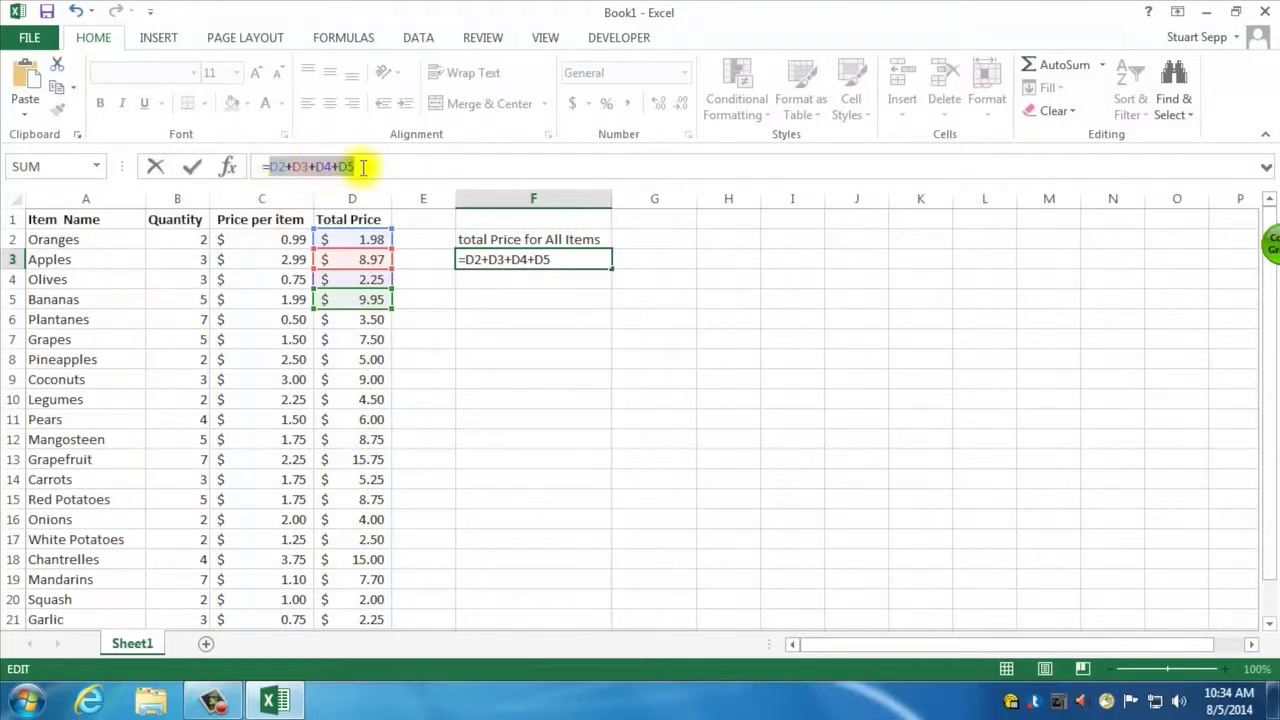
pyautogui.press('BackSpace')
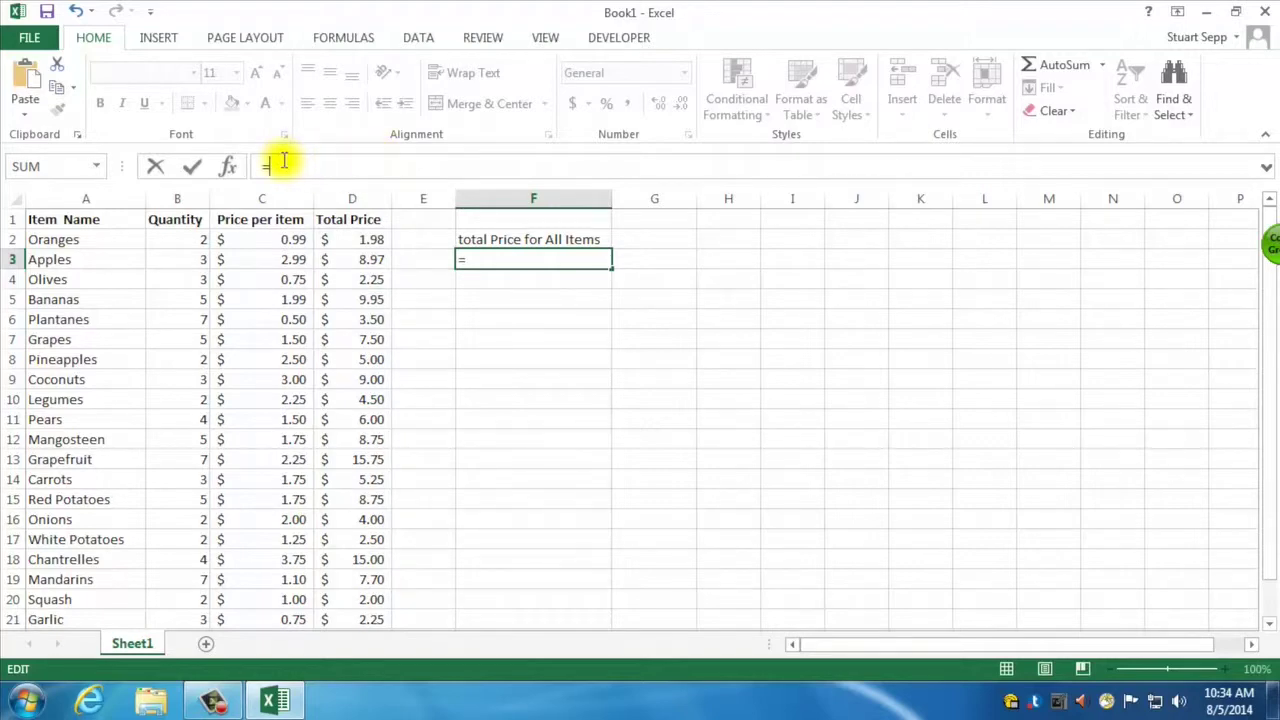
pyautogui.write('SU')
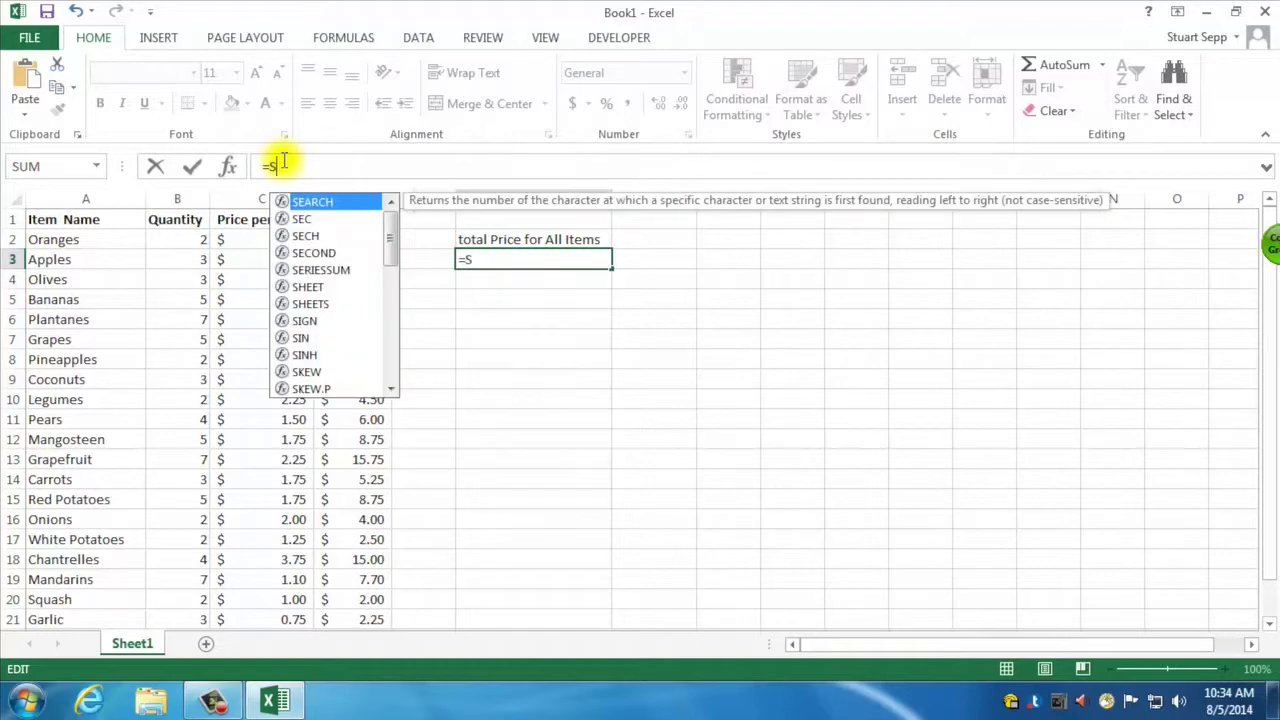
pyautogui.write('M(')
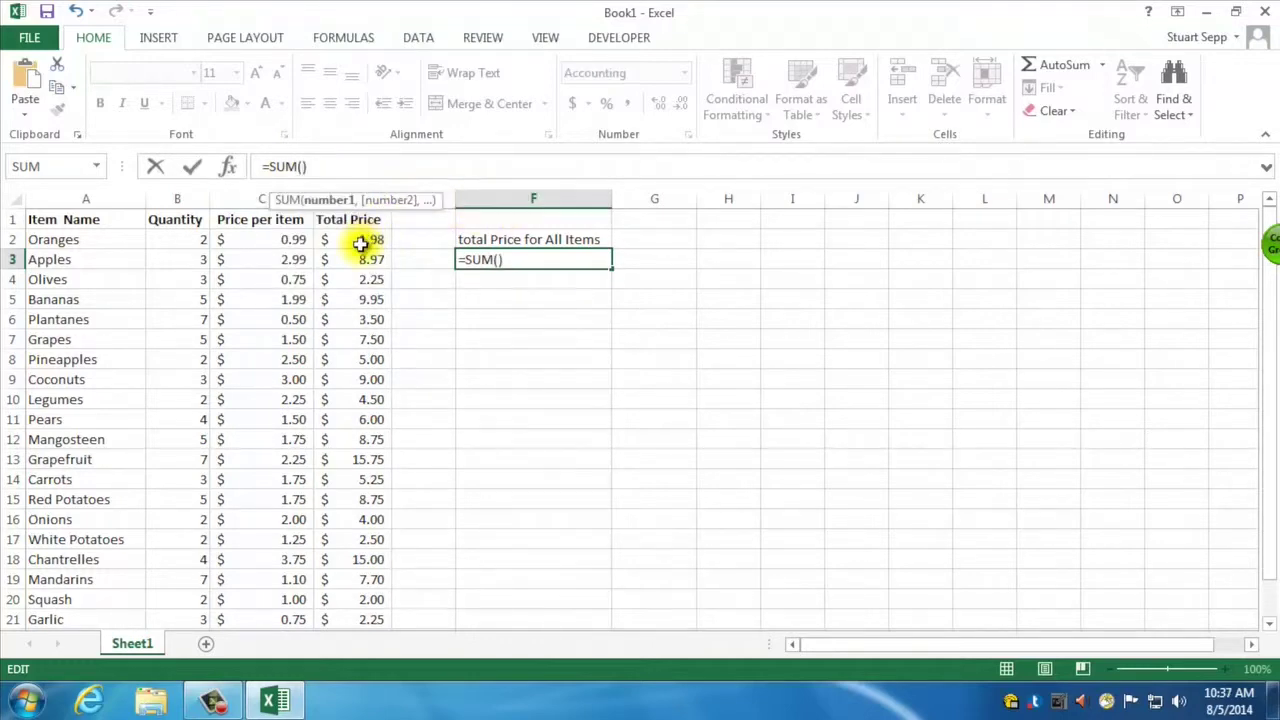
pyautogui.click(358, 244)
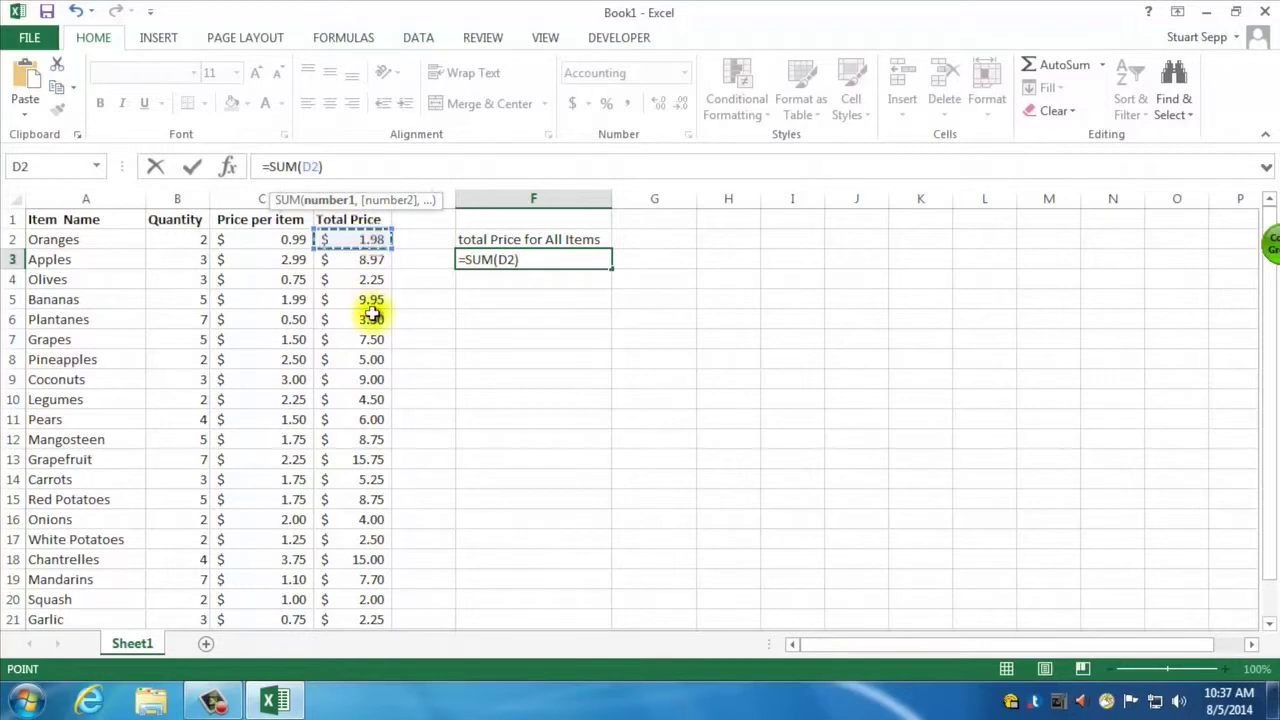
pyautogui.press('F8')
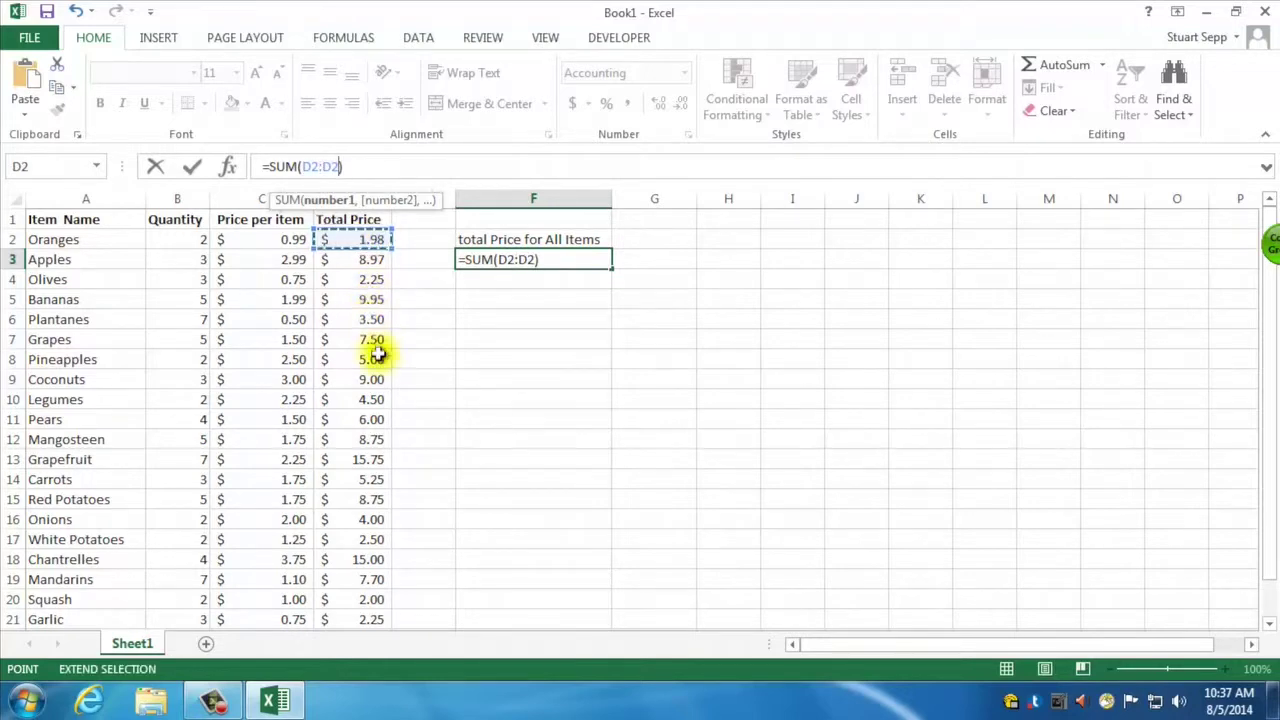
pyautogui.moveTo(1270, 357); pyautogui.dragTo(1140, 476)
pyautogui.click(366, 620)
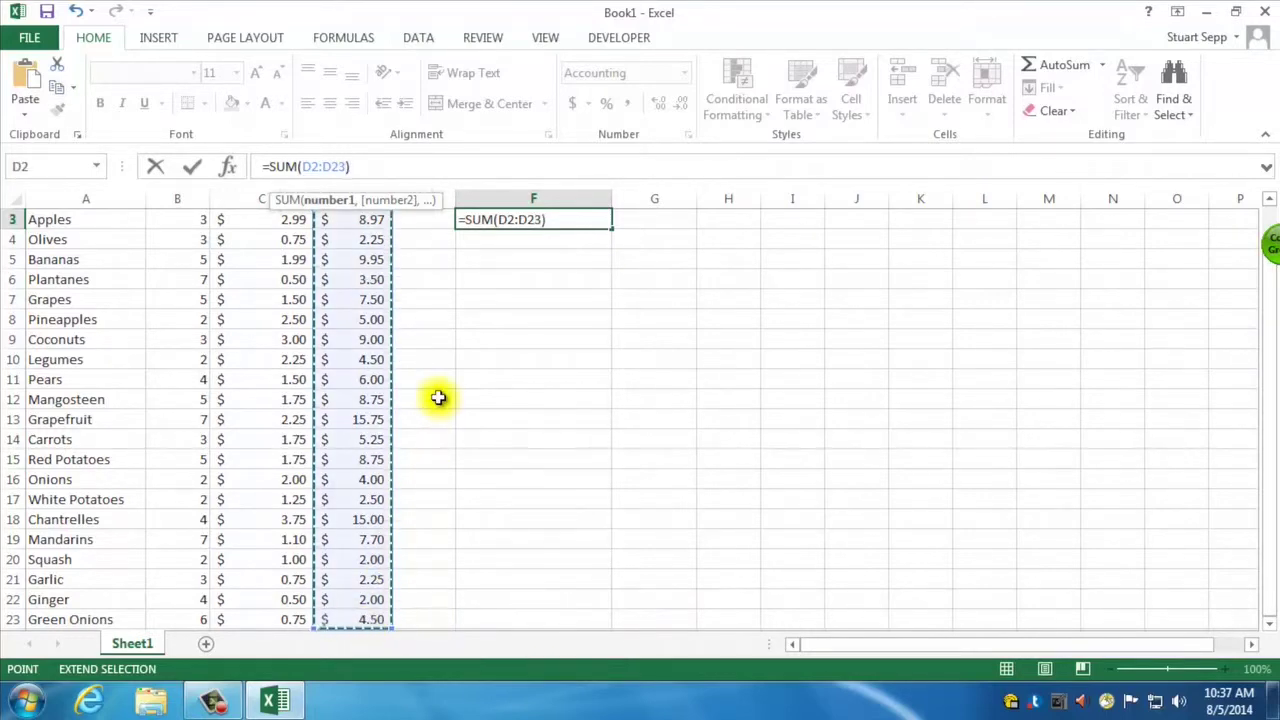
pyautogui.press('Return')
pyautogui.scroll(1, 582, 331)
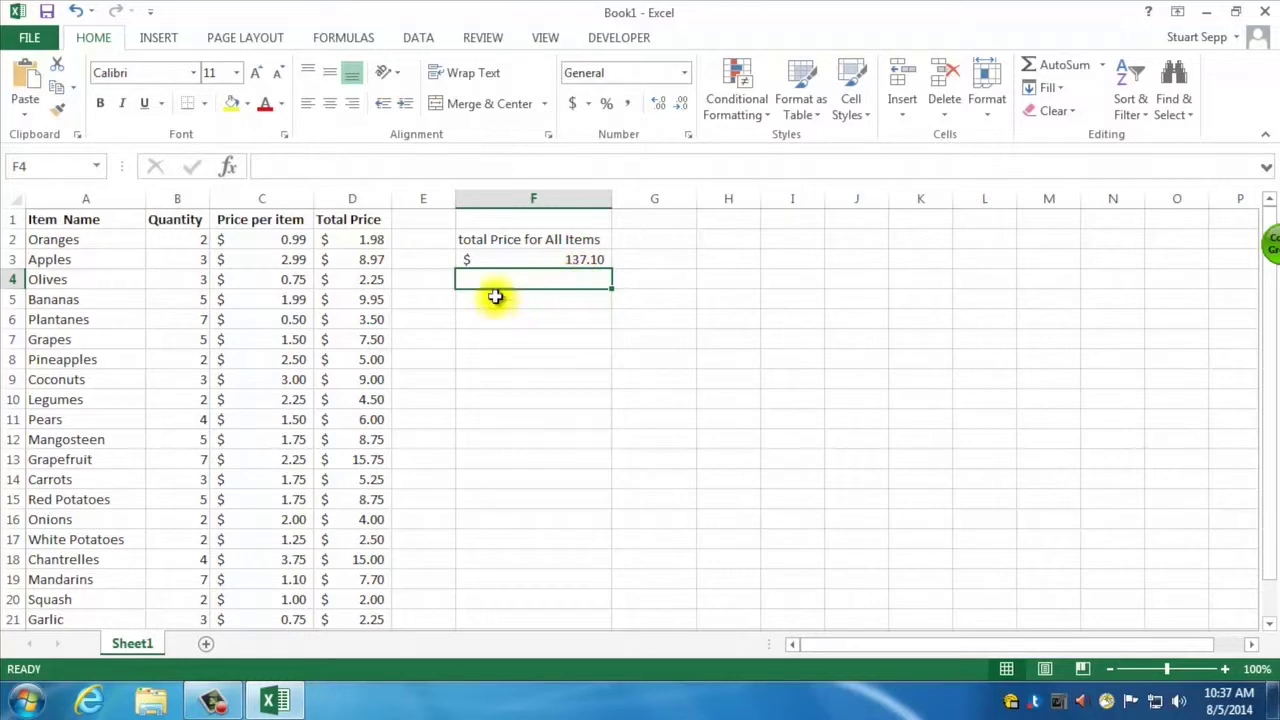
pyautogui.click(570, 259)
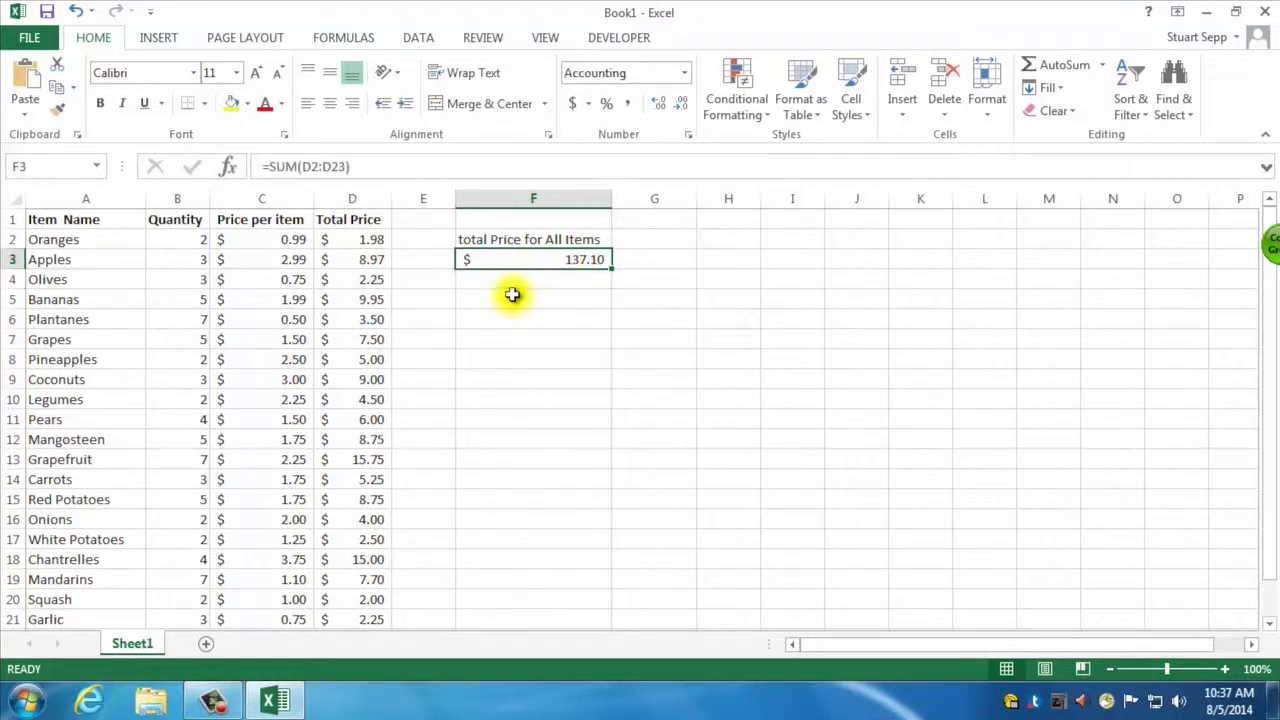
# Step: Enter the label "Average Price of Item" in cell F5
pyautogui.click(512, 295)
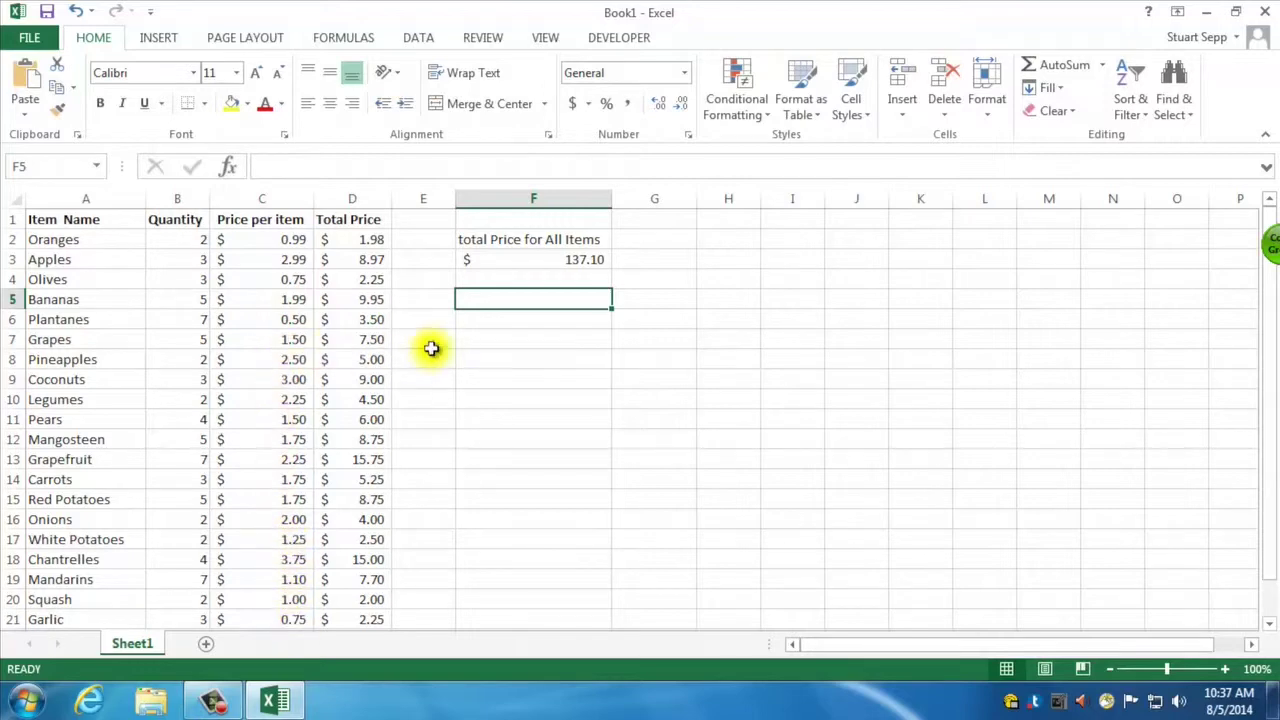
pyautogui.write('Average')
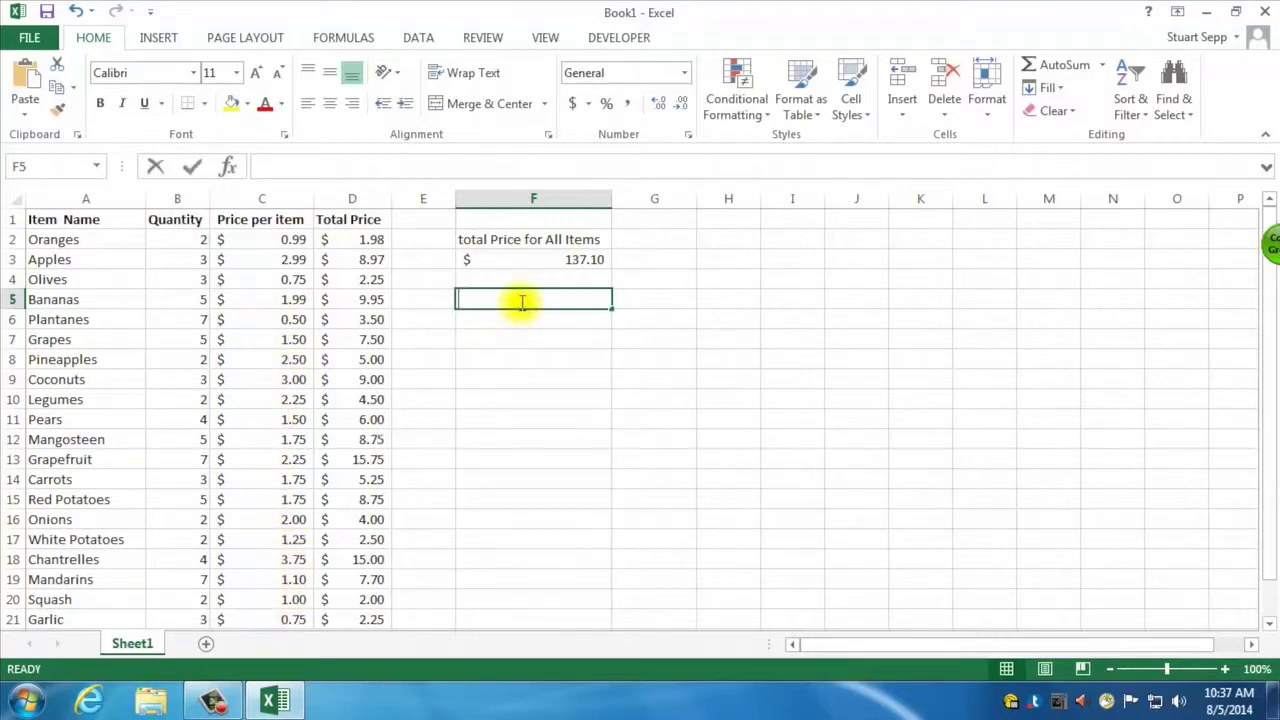
pyautogui.write(' Price of ')
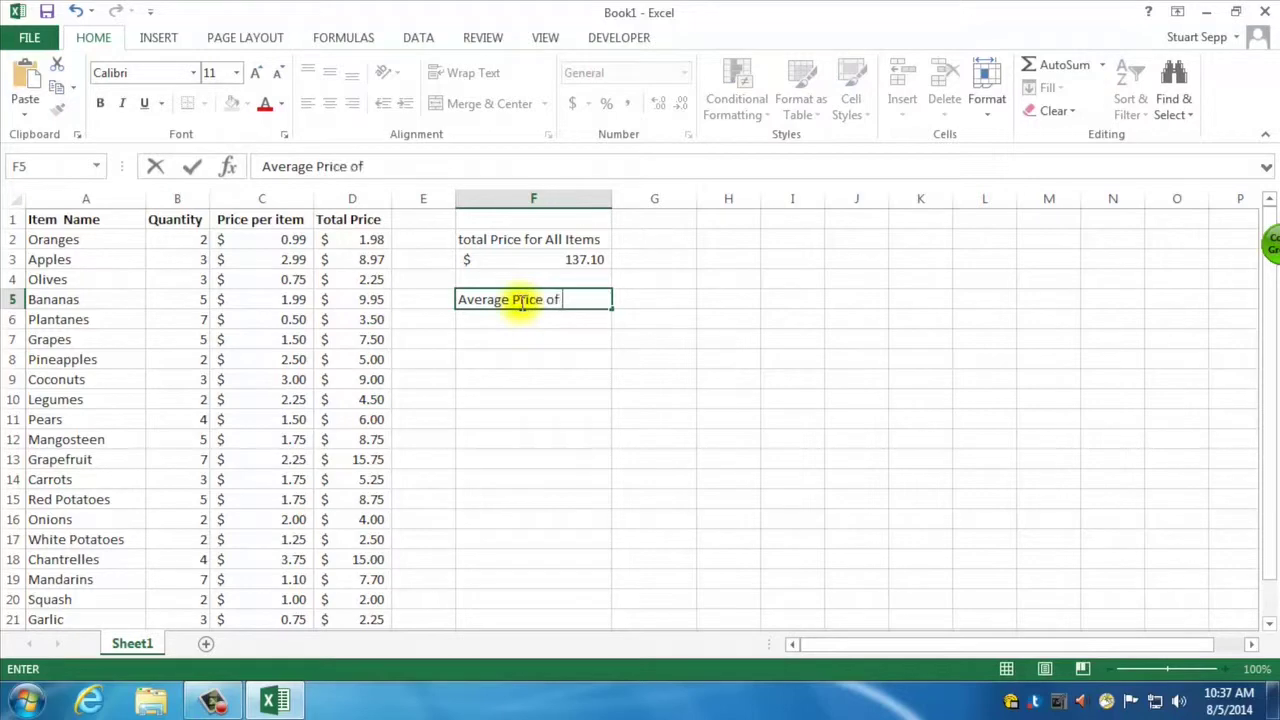
pyautogui.write('Item')
pyautogui.press('Return')
# Step: Start a formula in cell F6 and insert the AVERAGE function into it
pyautogui.click(261, 166)
pyautogui.write('=')
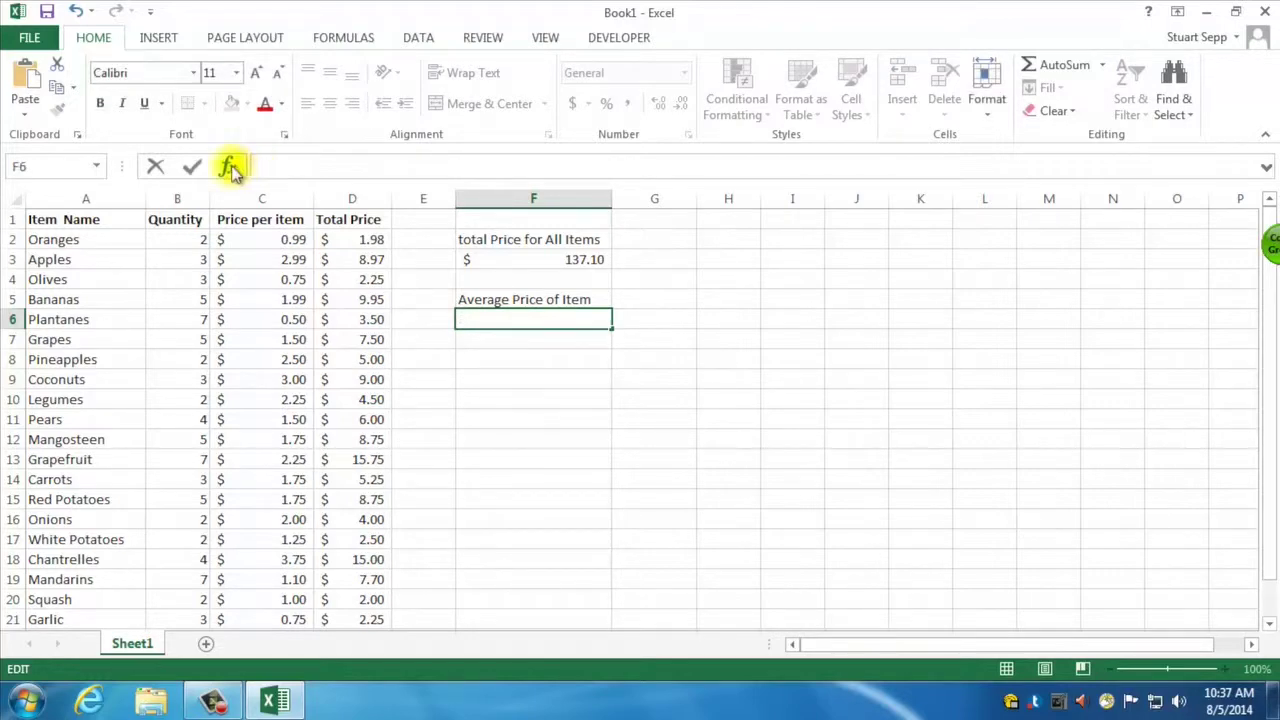
pyautogui.click(229, 167)
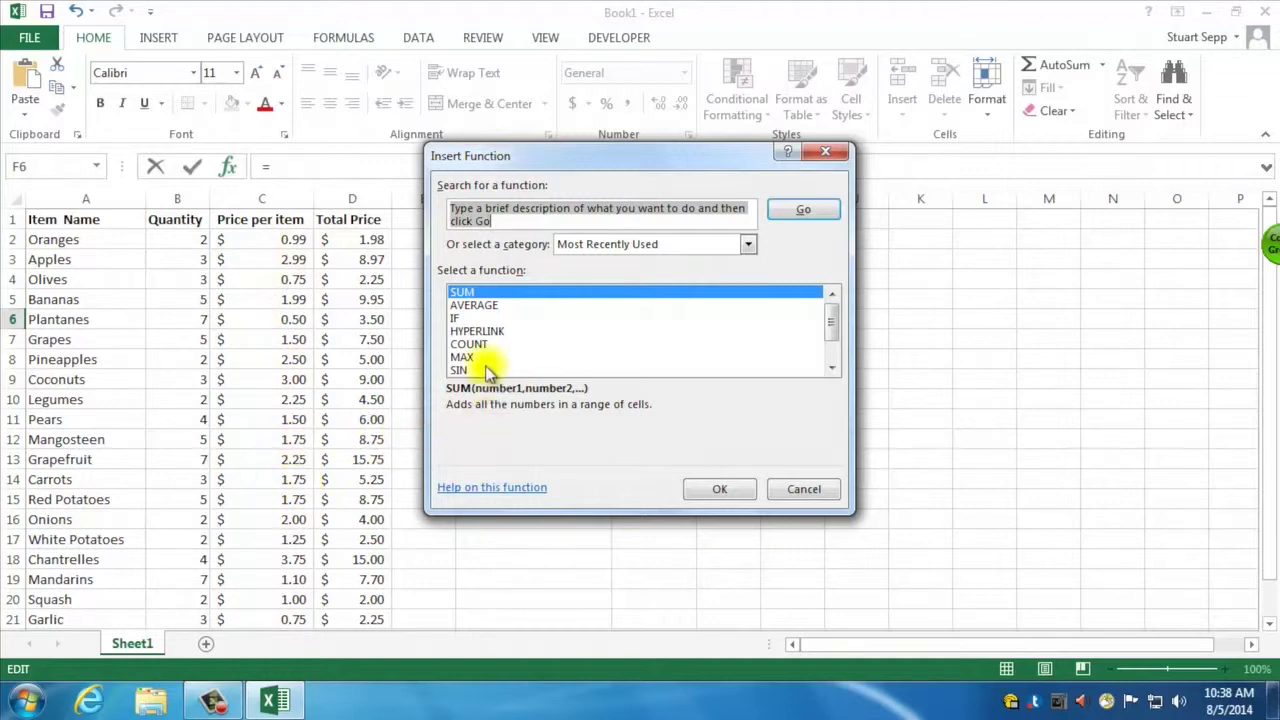
pyautogui.click(490, 305)
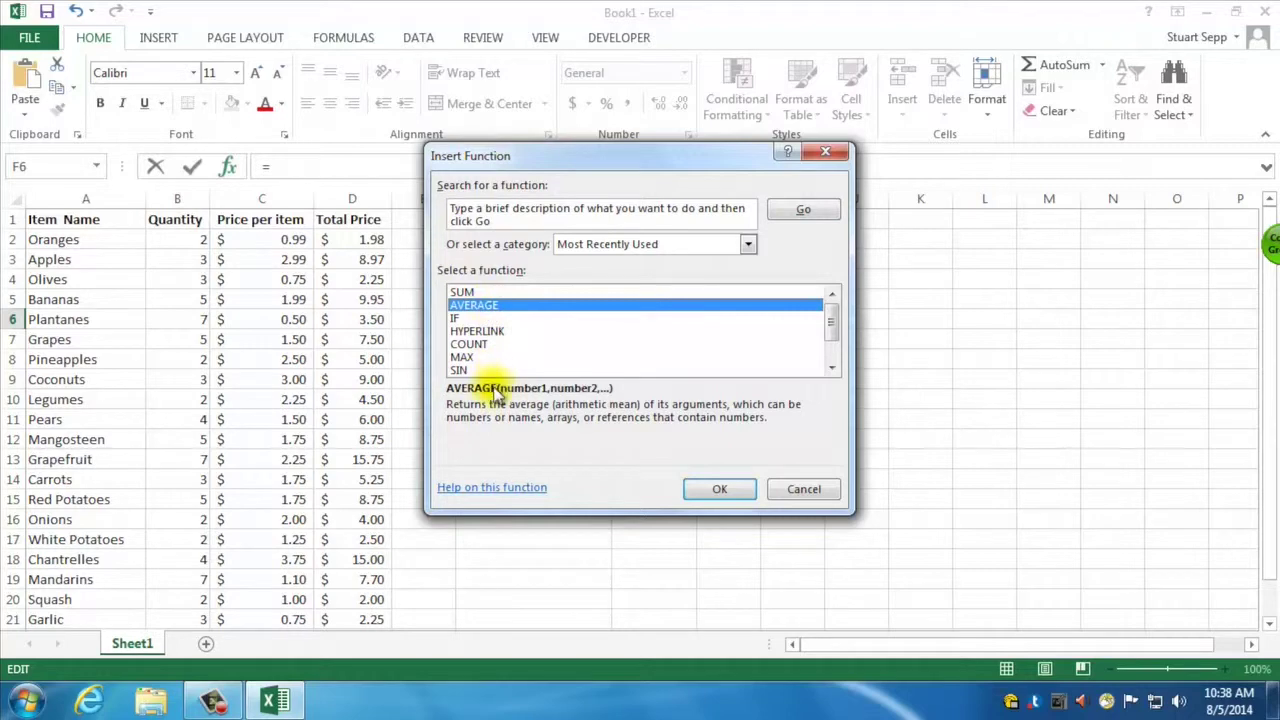
pyautogui.click(718, 490)
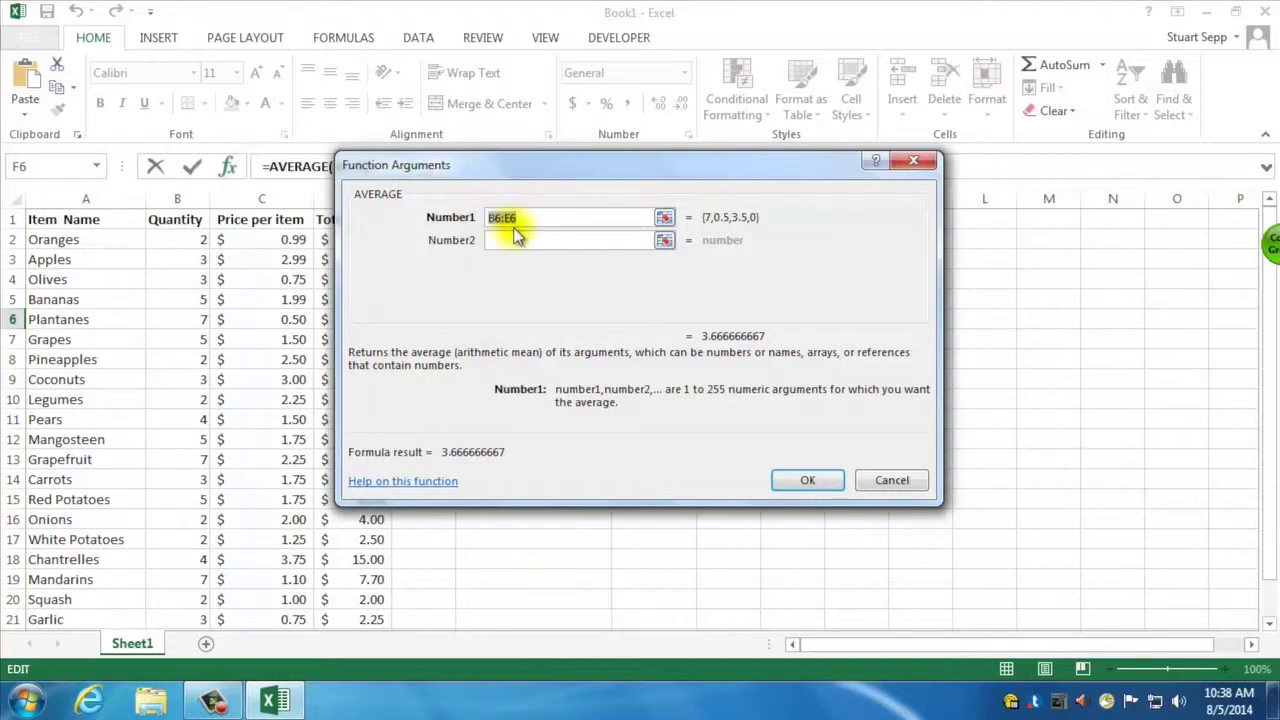
# Step: Set the AVERAGE function's first argument to B6:B23 and complete the formula in F6
pyautogui.click(664, 217)
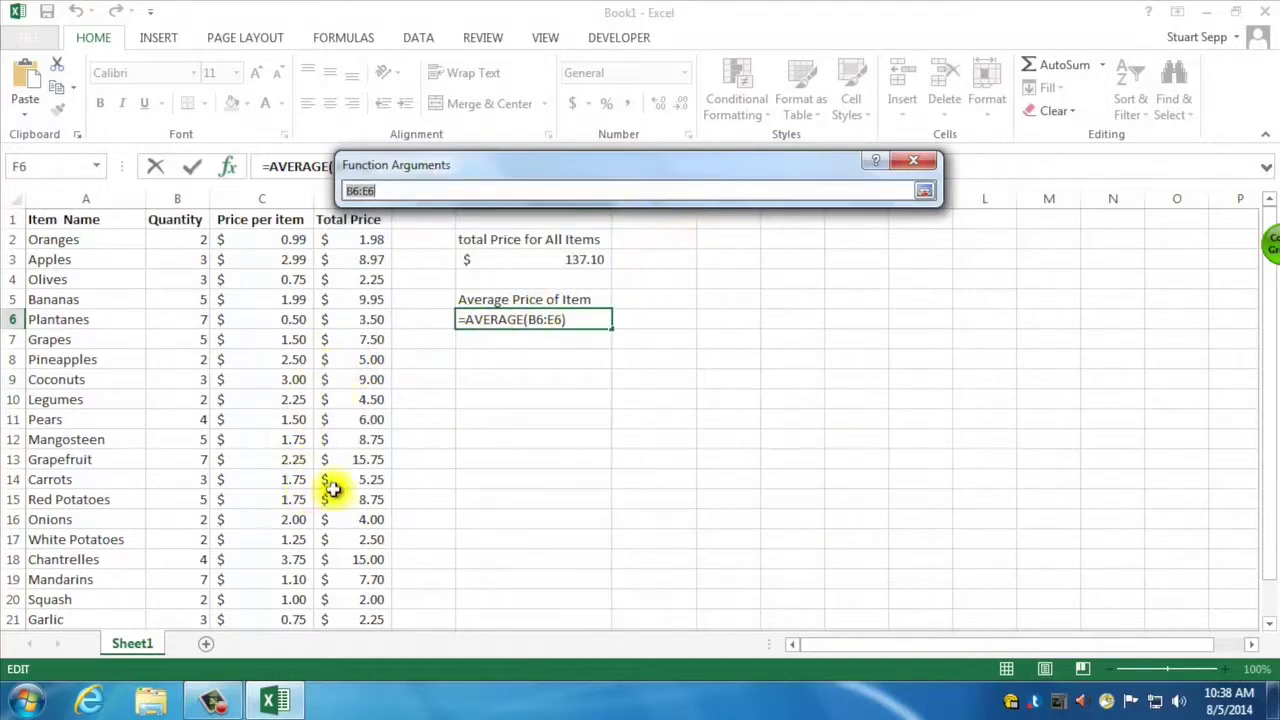
pyautogui.scroll(-1, 338, 490)
pyautogui.scroll(-2, 340, 488)
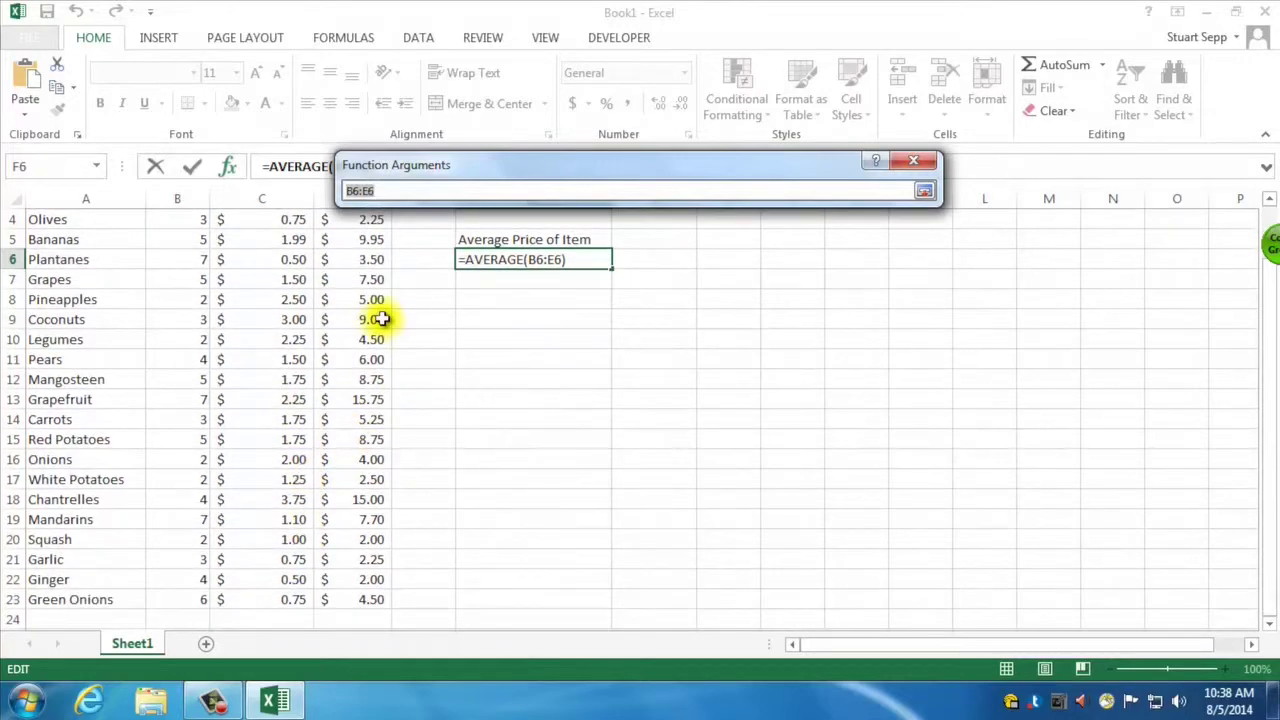
pyautogui.scroll(3, 381, 319)
pyautogui.moveTo(382, 191); pyautogui.dragTo(367, 191)
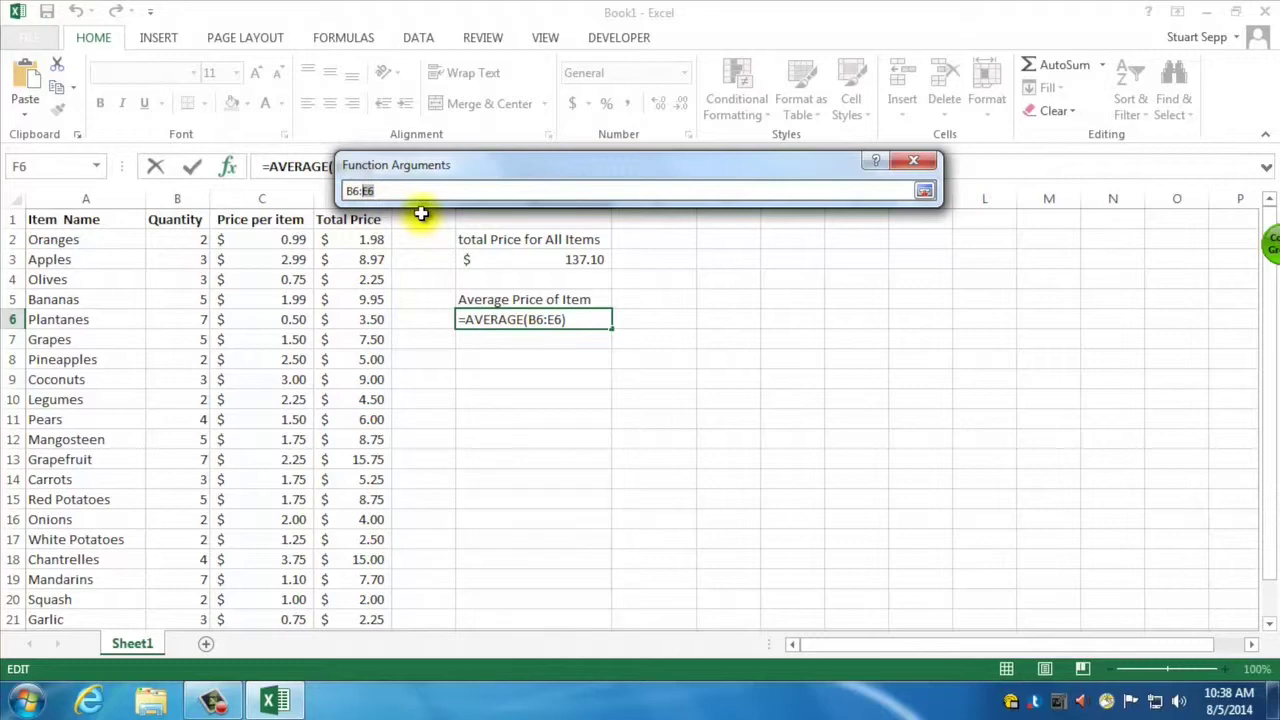
pyautogui.write('B23')
pyautogui.press('Return')
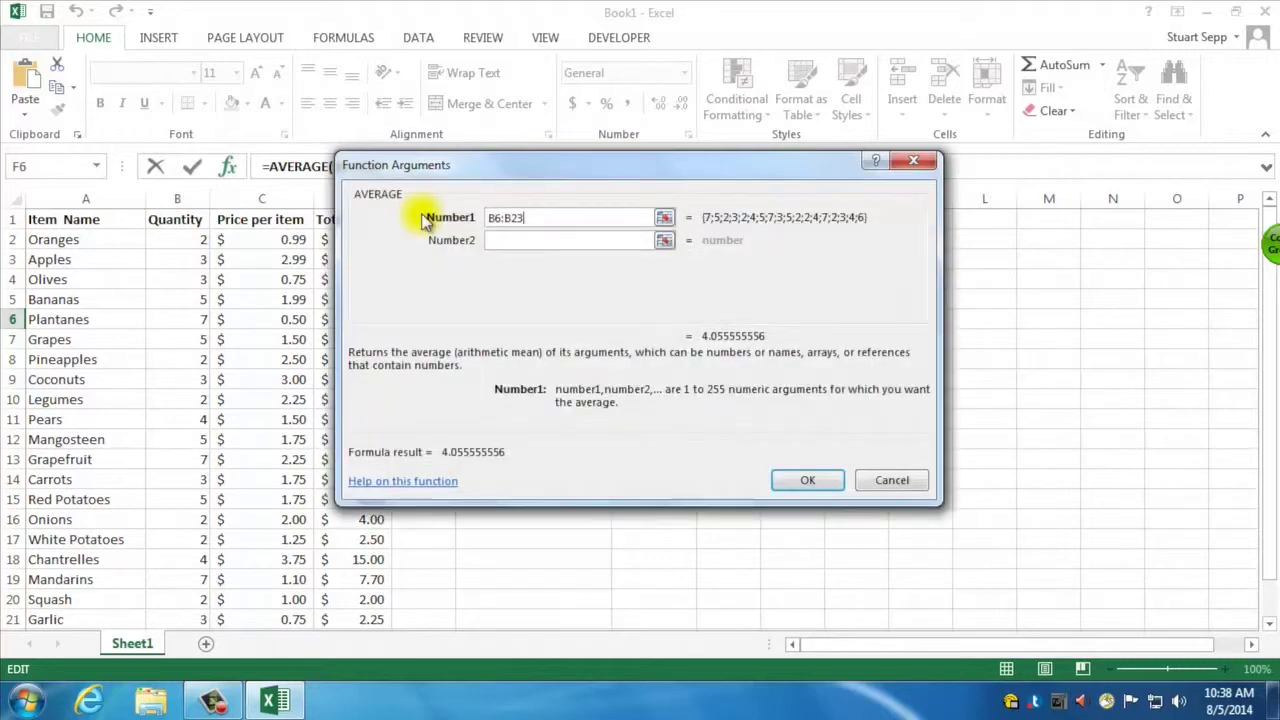
pyautogui.click(812, 483)
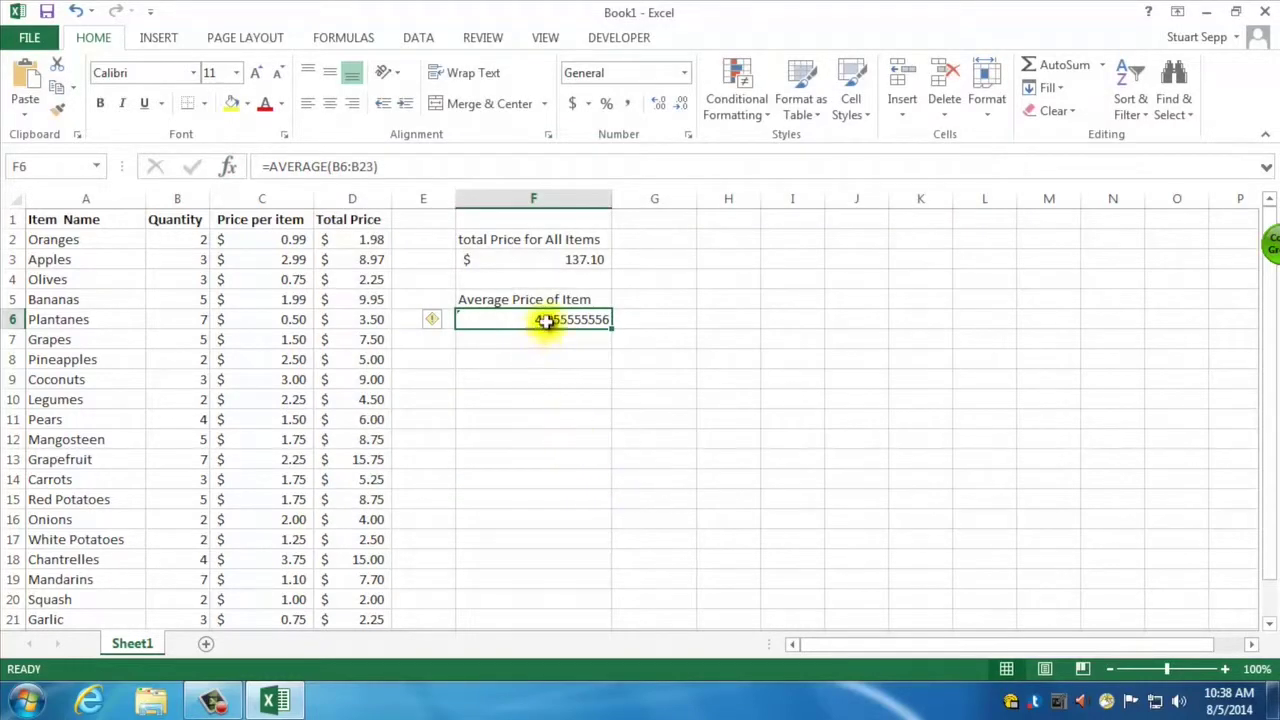
# Step: Correct the range of the average formula in F6 so it reads =AVERAGE(C2:C23)
pyautogui.scroll(-3, 437, 534)
pyautogui.scroll(3, 440, 536)
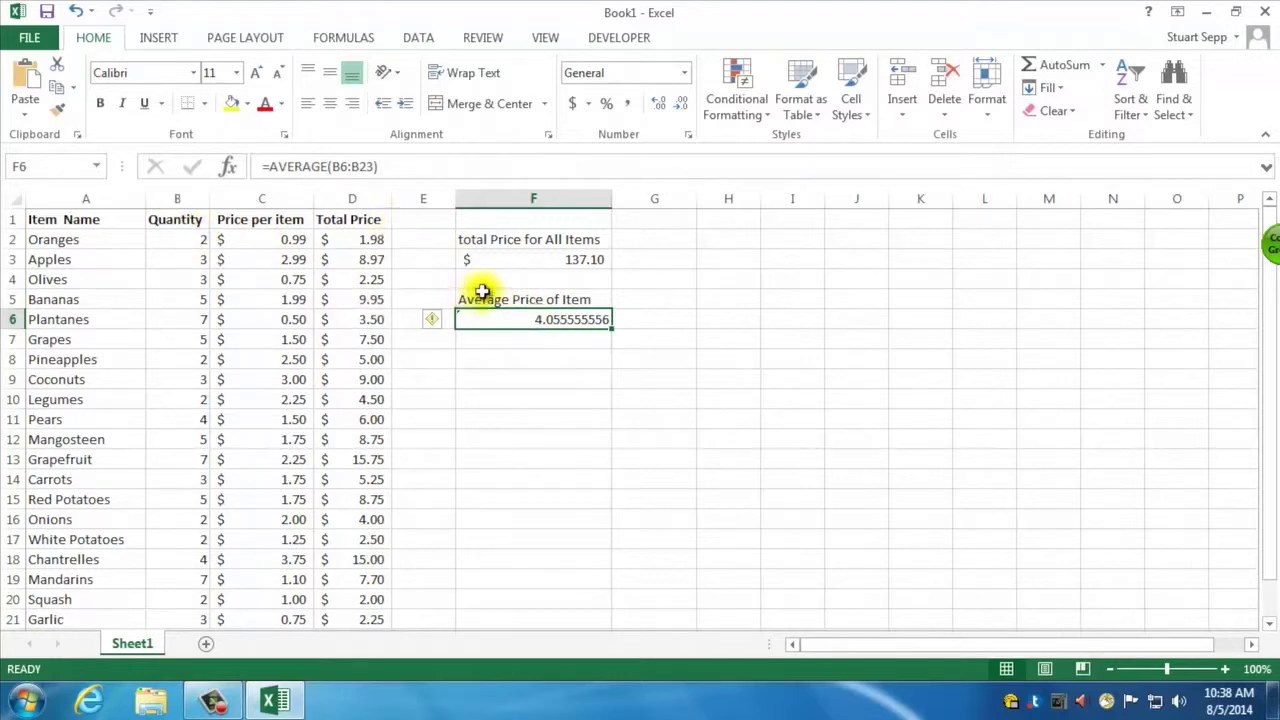
pyautogui.click(338, 167)
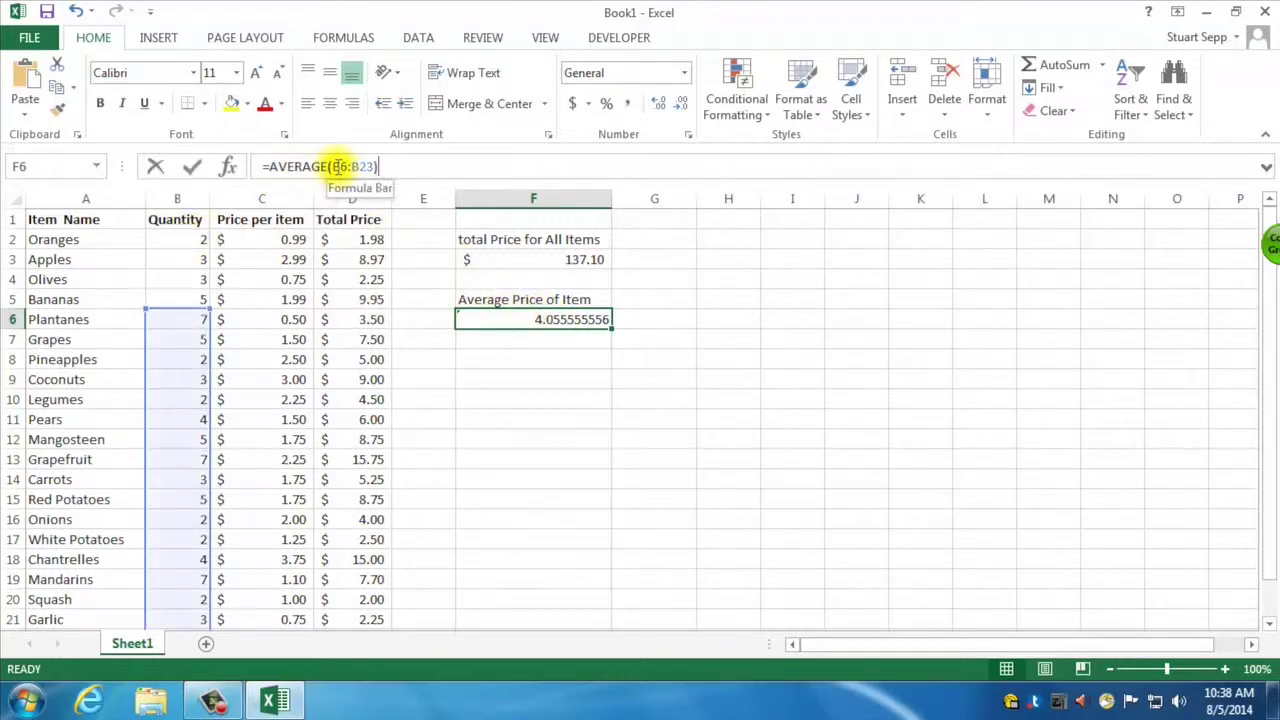
pyautogui.click(340, 167)
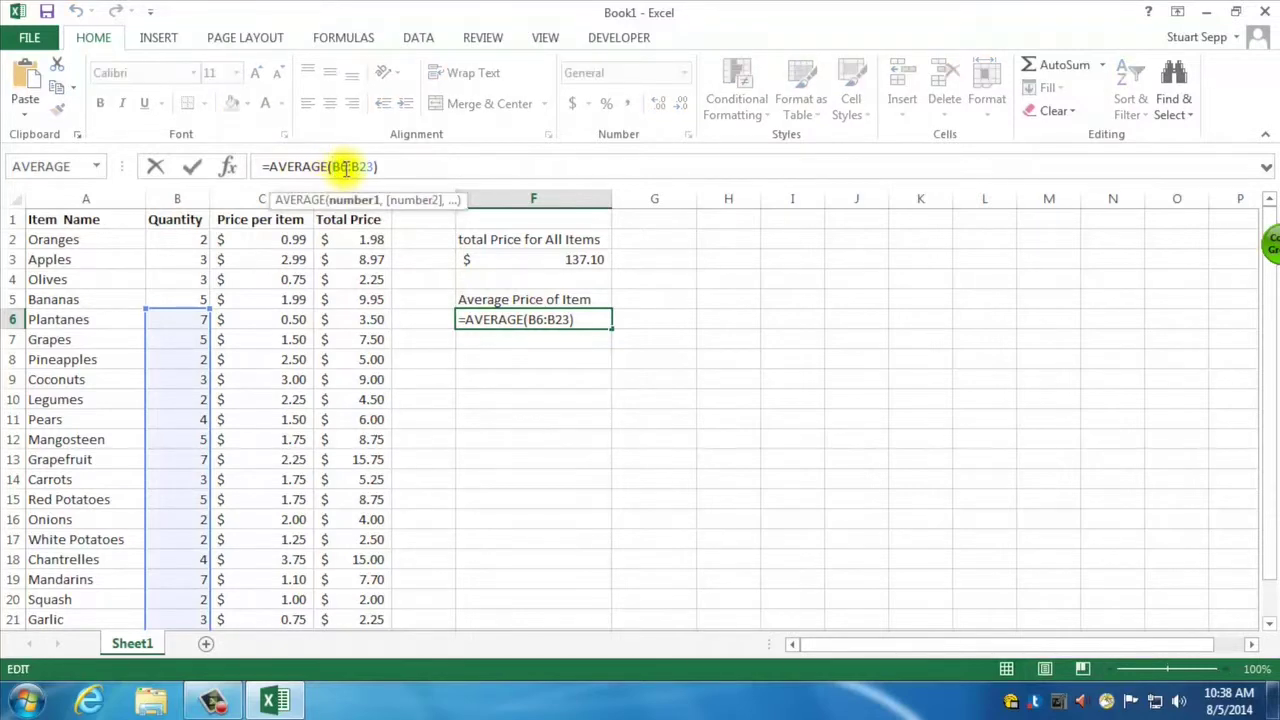
pyautogui.write('C6:')
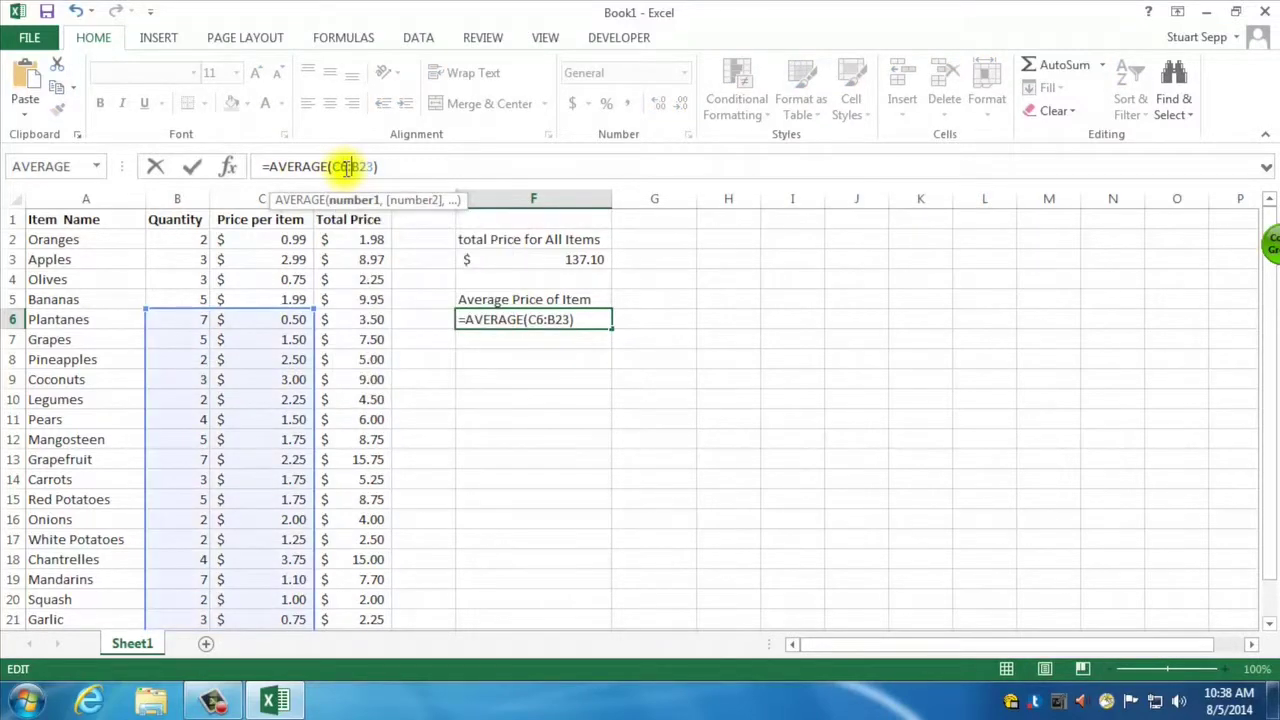
pyautogui.write('C')
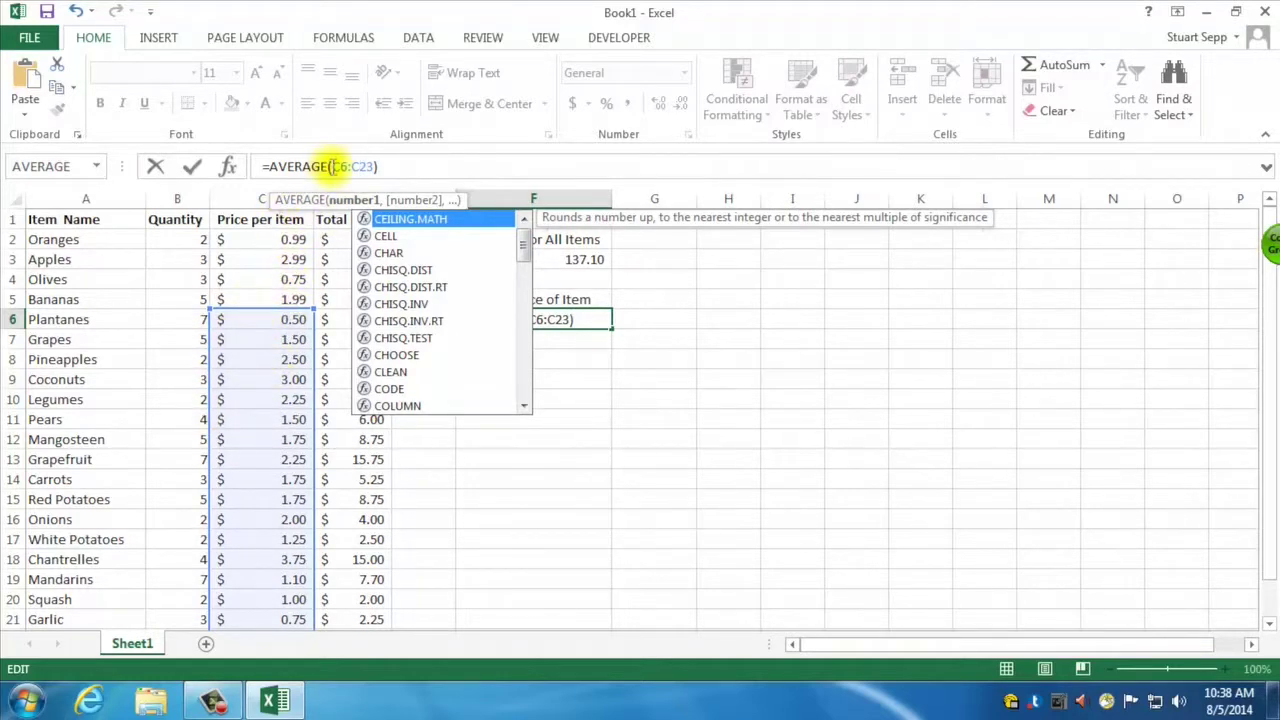
pyautogui.click(343, 166)
pyautogui.moveTo(343, 166); pyautogui.dragTo(358, 167)
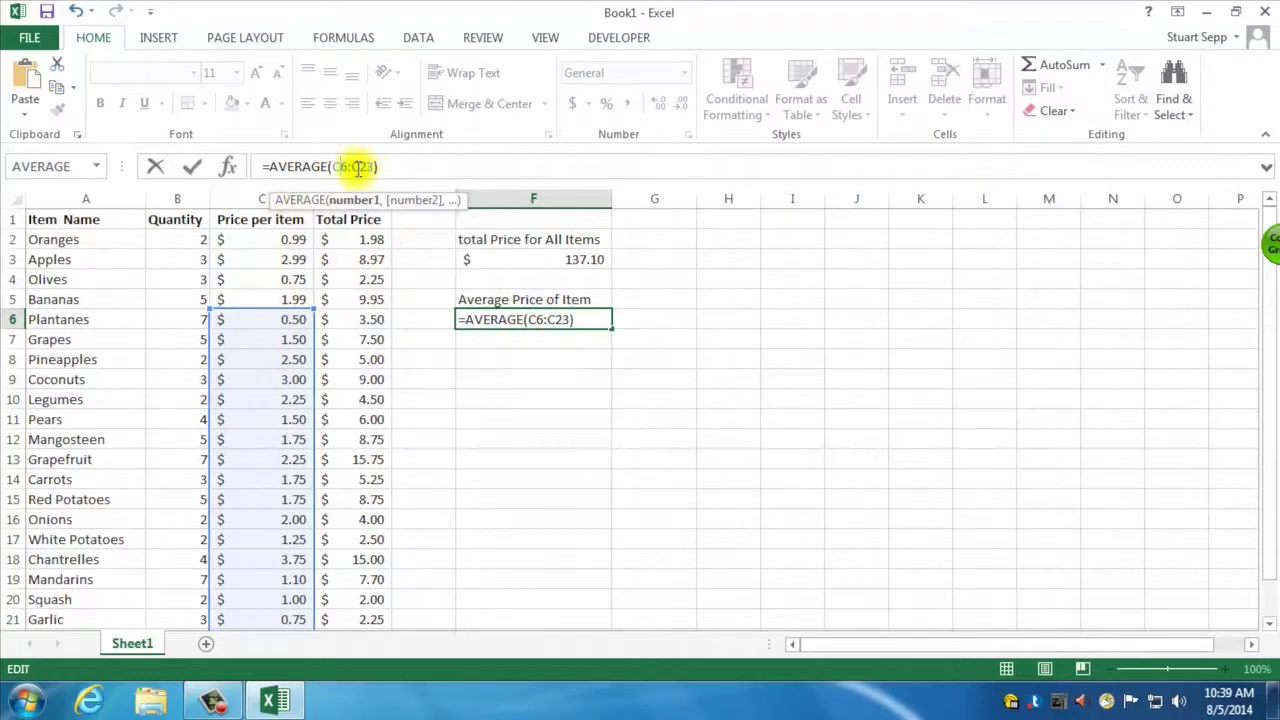
pyautogui.press('BackSpace')
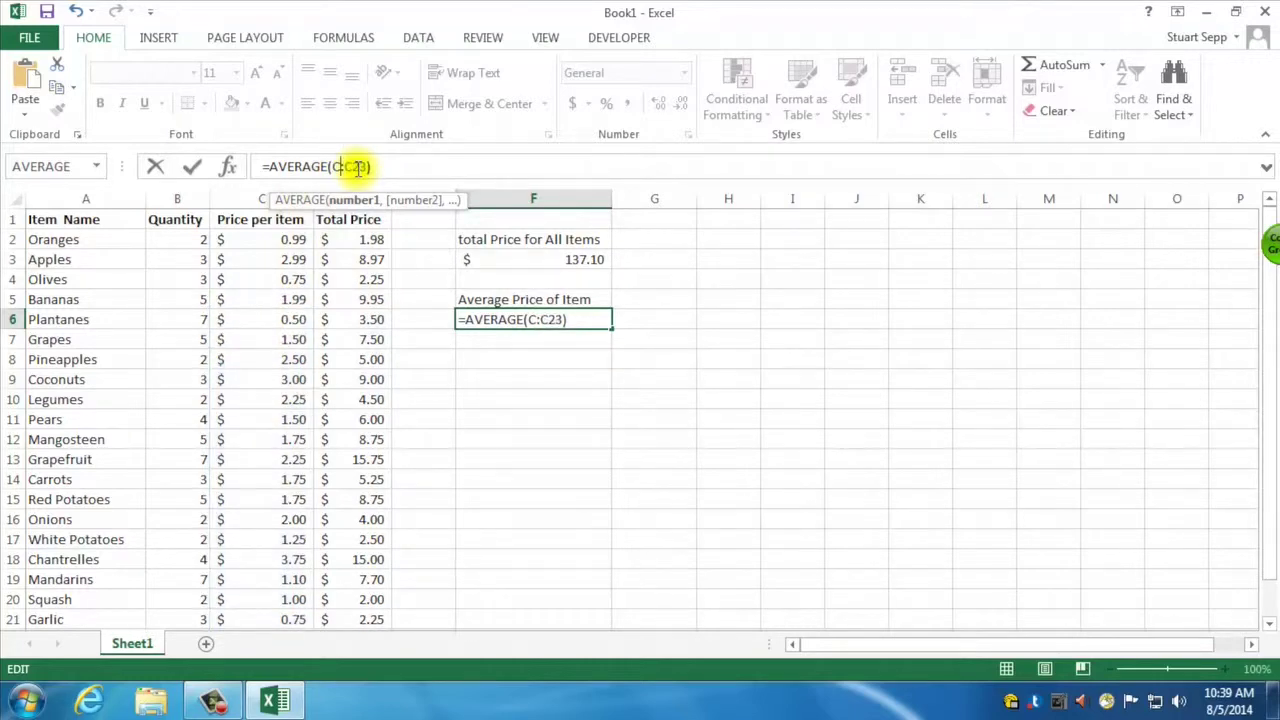
pyautogui.write('2')
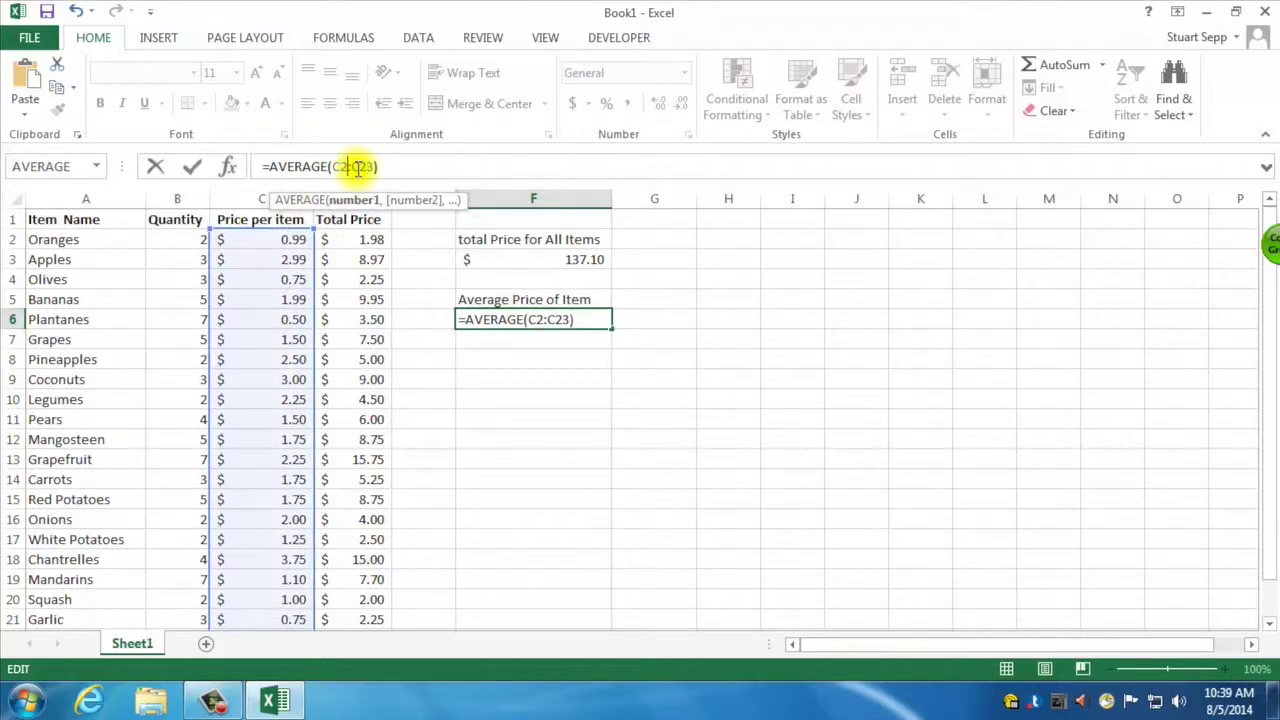
pyautogui.press('Return')
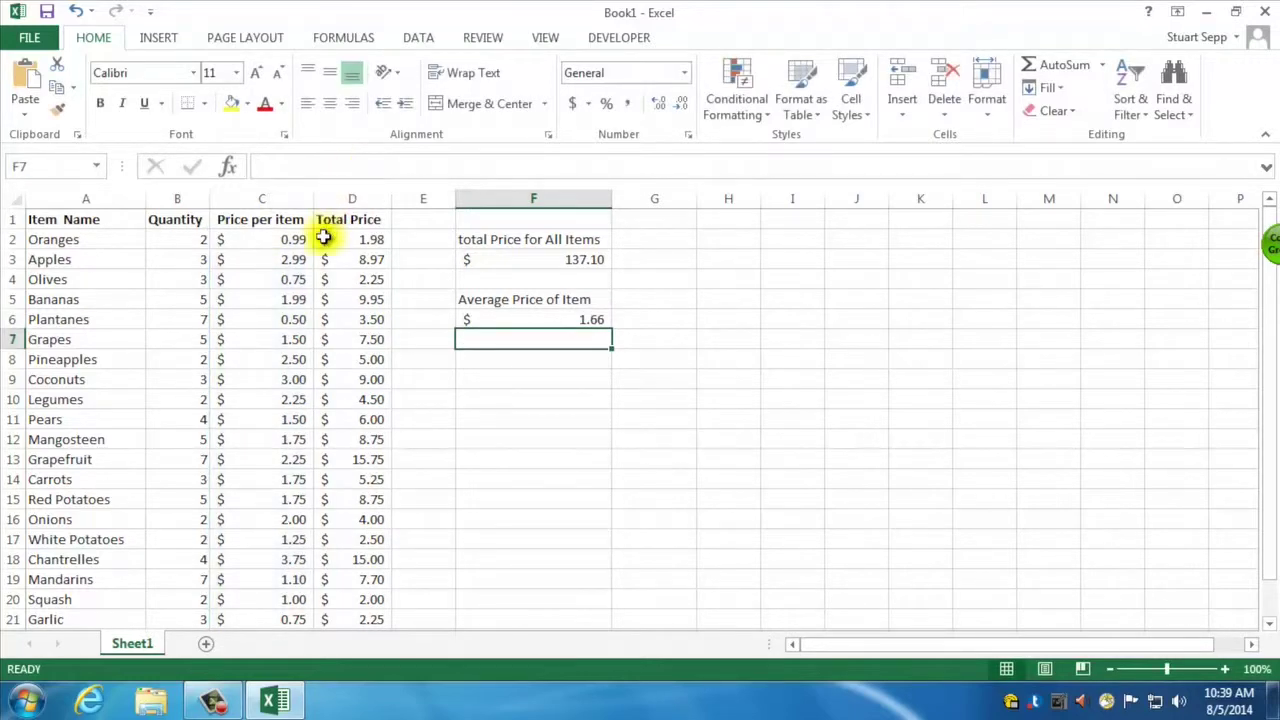
# Step: Move the total and average price block from F2:F6 down to F10:F14
pyautogui.scroll(-2, 285, 362)
pyautogui.scroll(2, 285, 355)
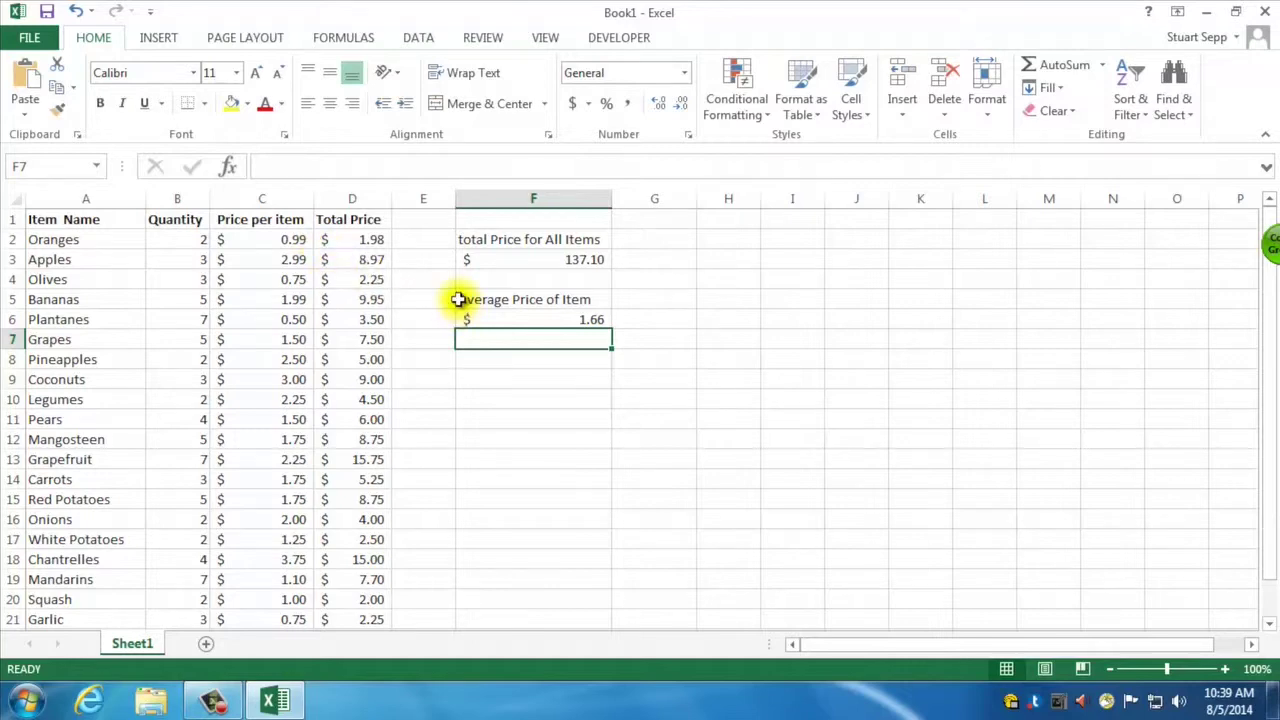
pyautogui.moveTo(532, 240); pyautogui.dragTo(537, 328)
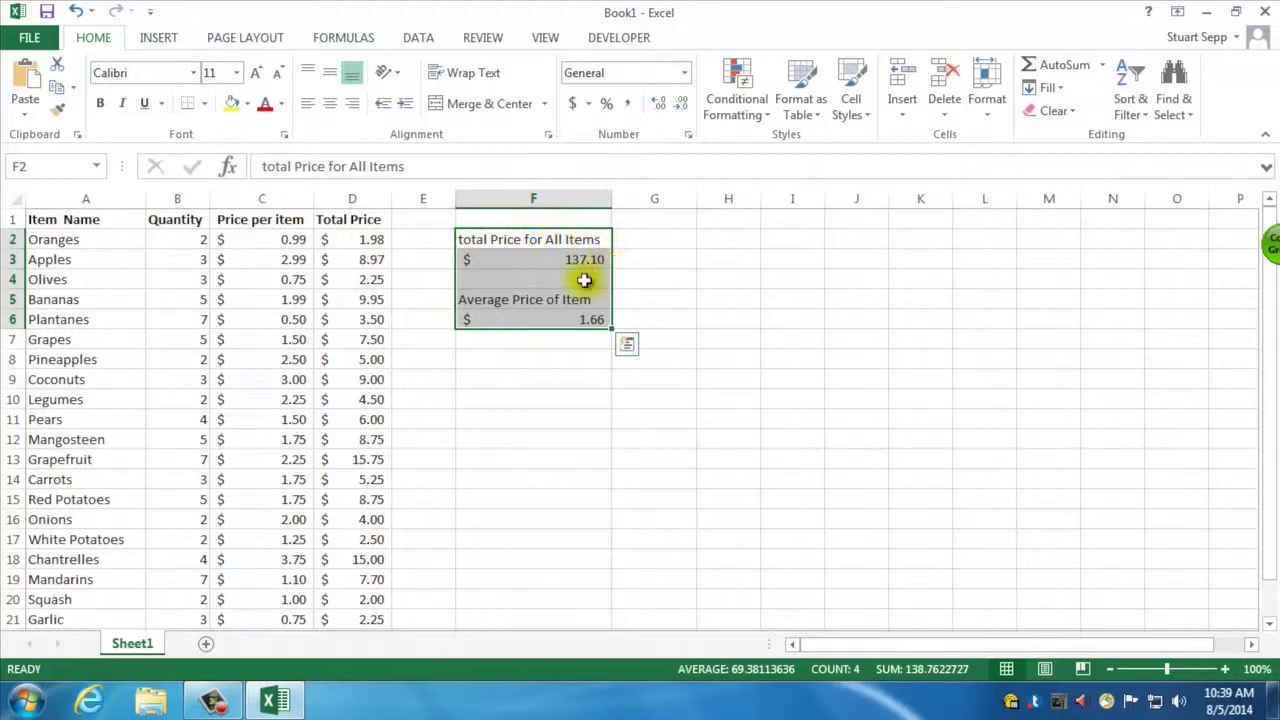
pyautogui.moveTo(524, 230); pyautogui.dragTo(515, 400)
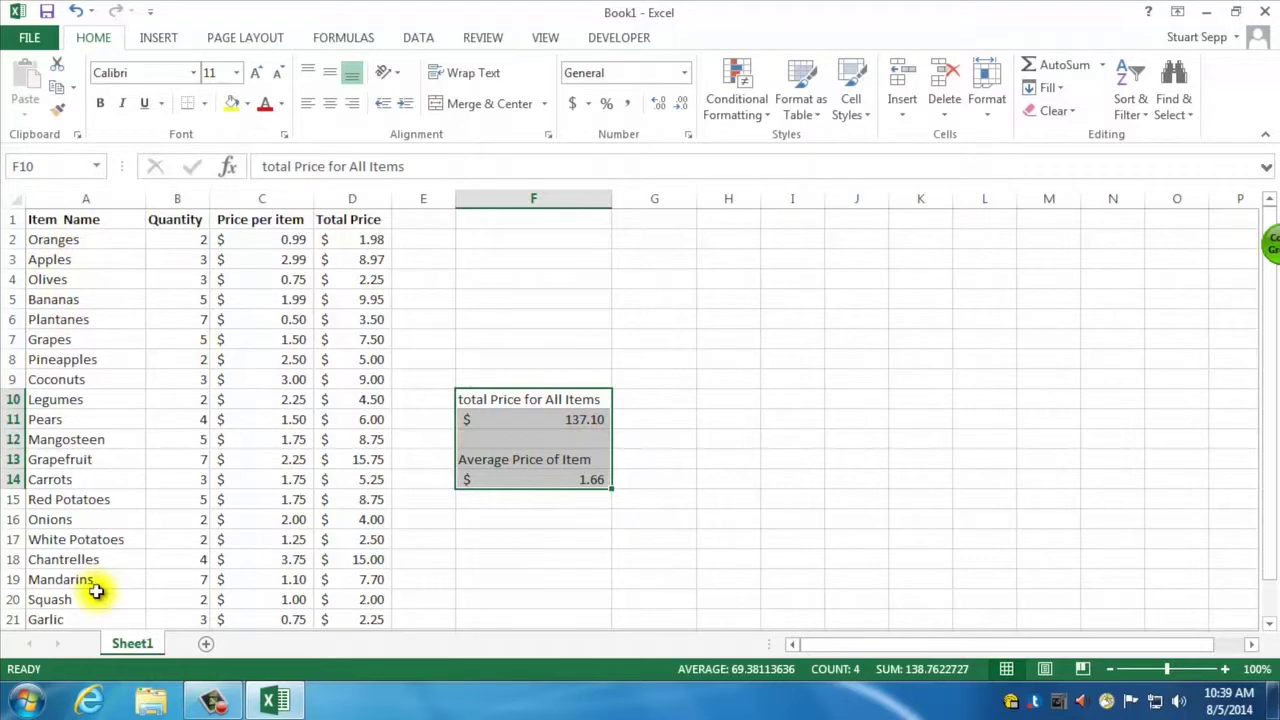
# Step: Enter the label "How many items" in cell F16
pyautogui.click(501, 521)
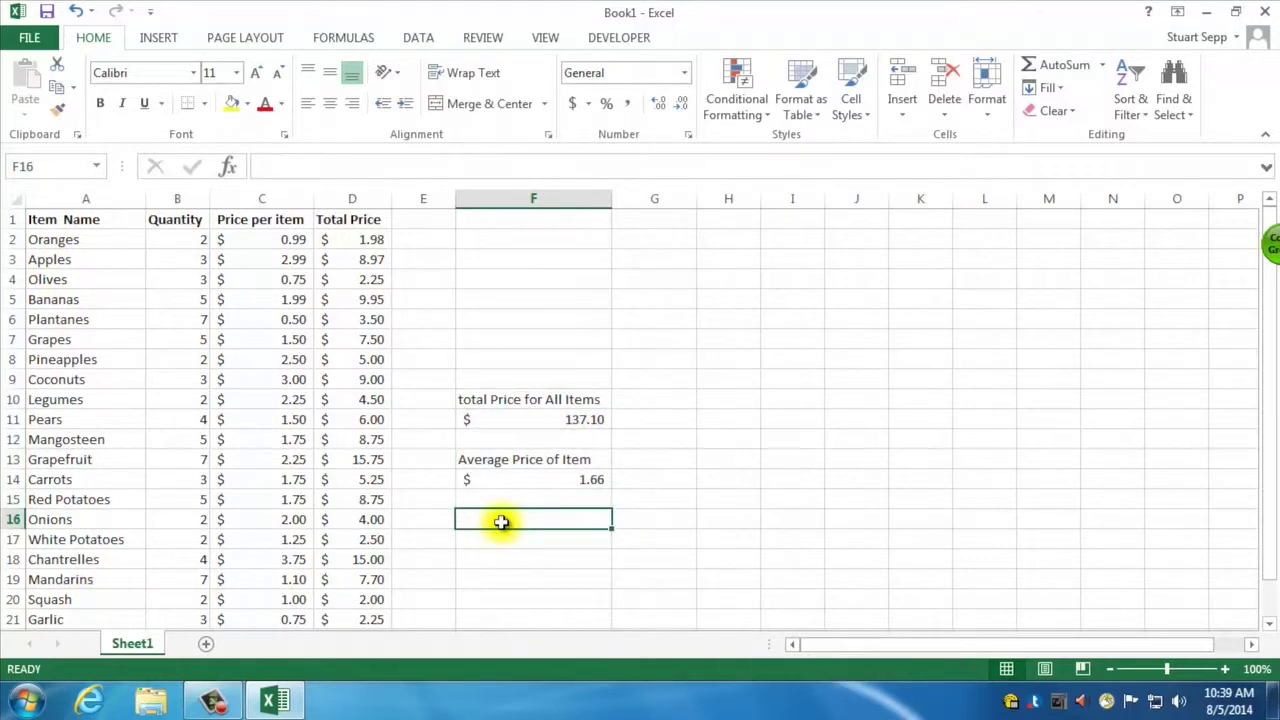
pyautogui.write('How')
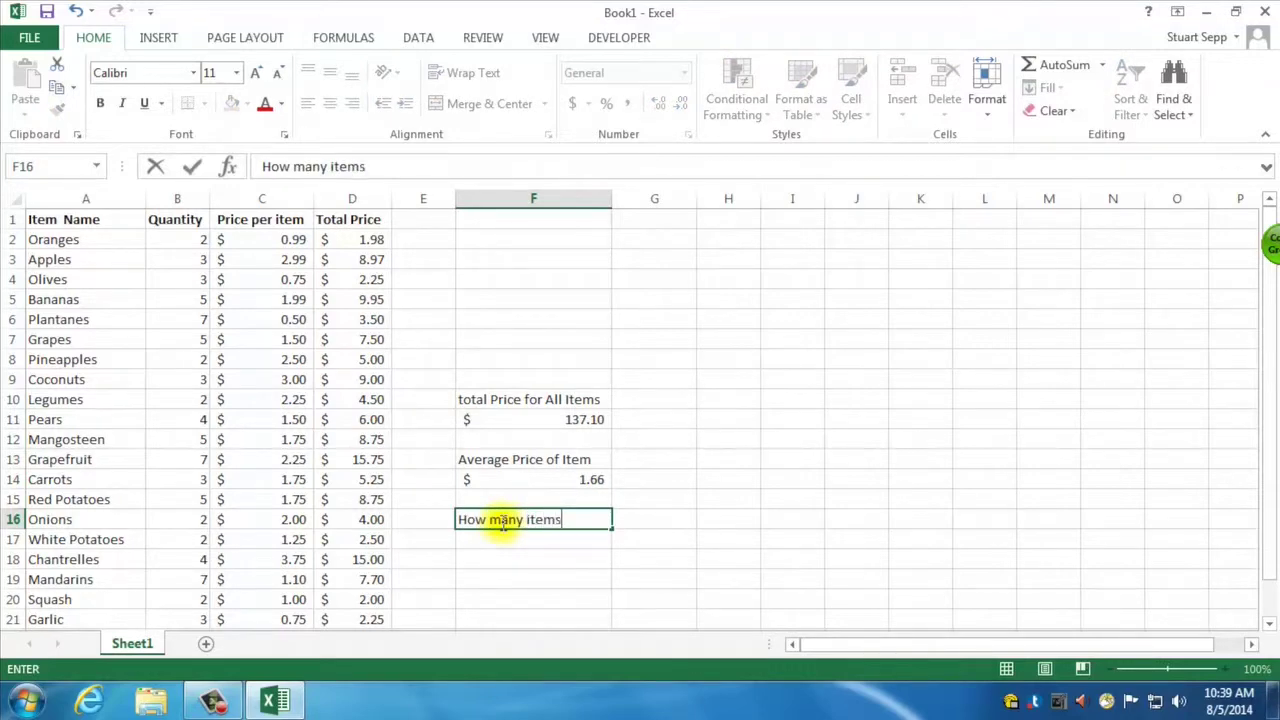
pyautogui.write(' many items')
pyautogui.press('Return')
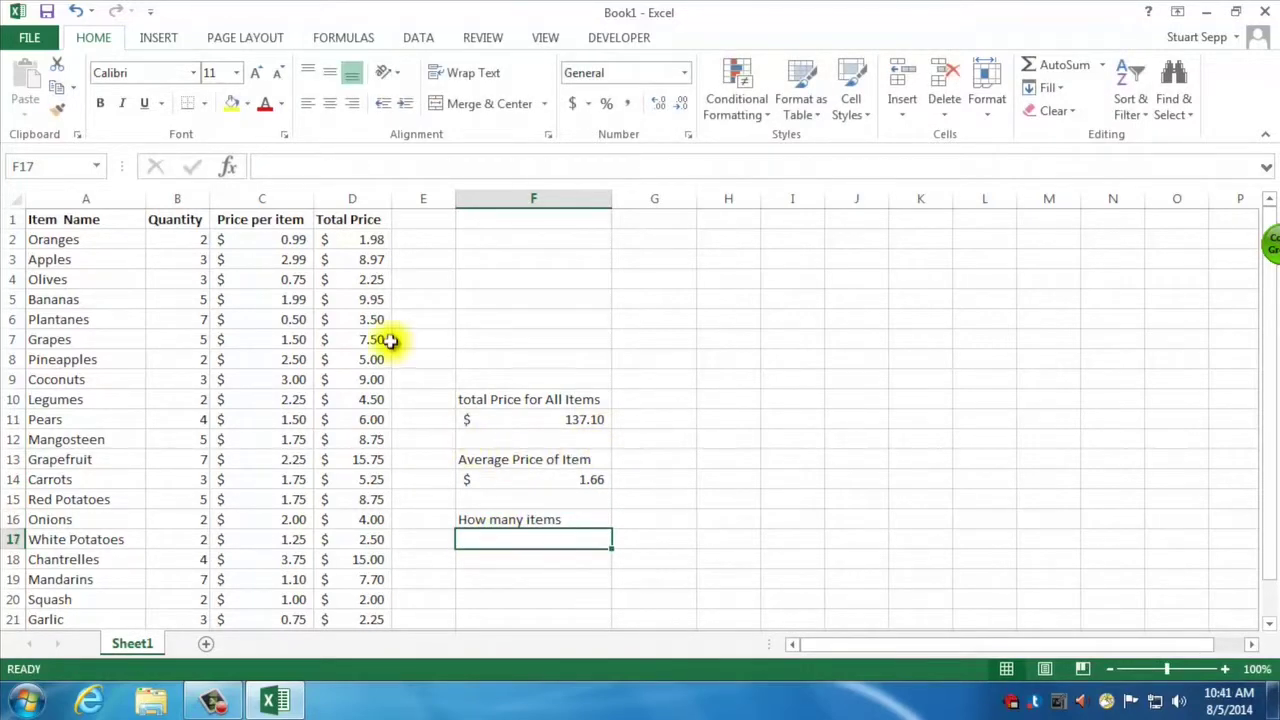
# Step: Enter the formula =COUNTA(A2:A1000) in cell F17 to count the item names
pyautogui.click(262, 166)
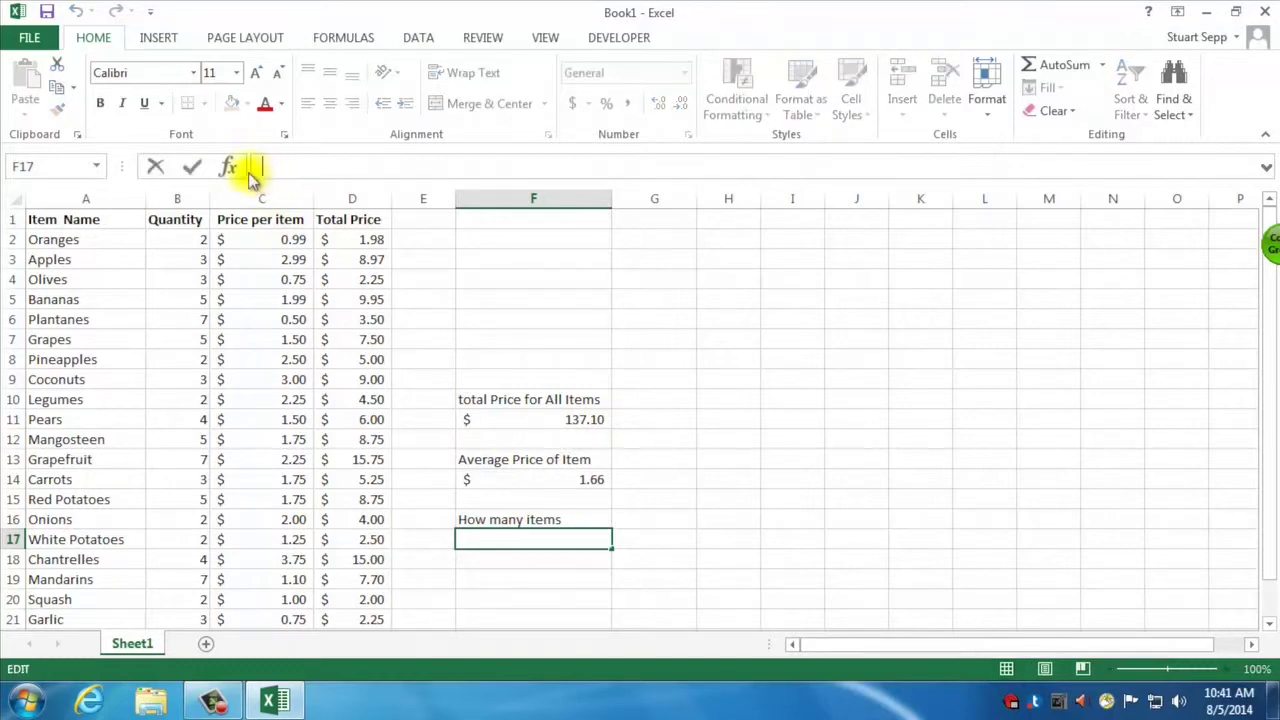
pyautogui.write('=')
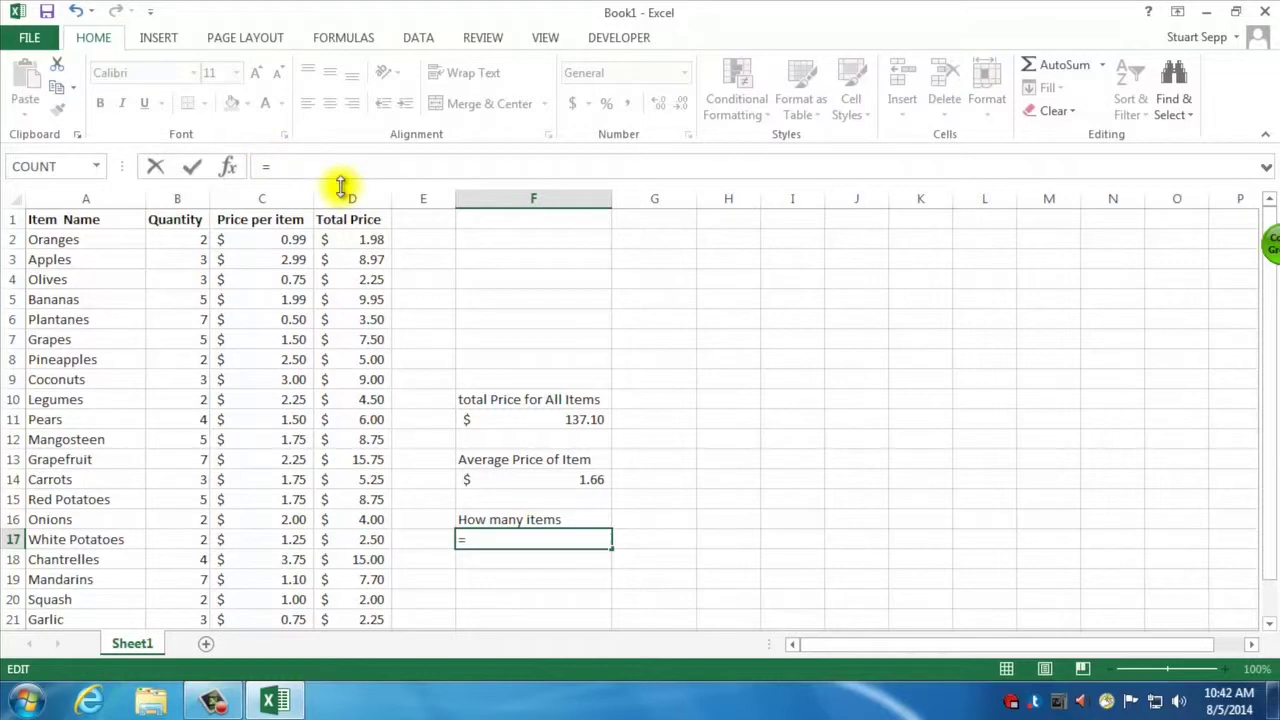
pyautogui.write('COUNT')
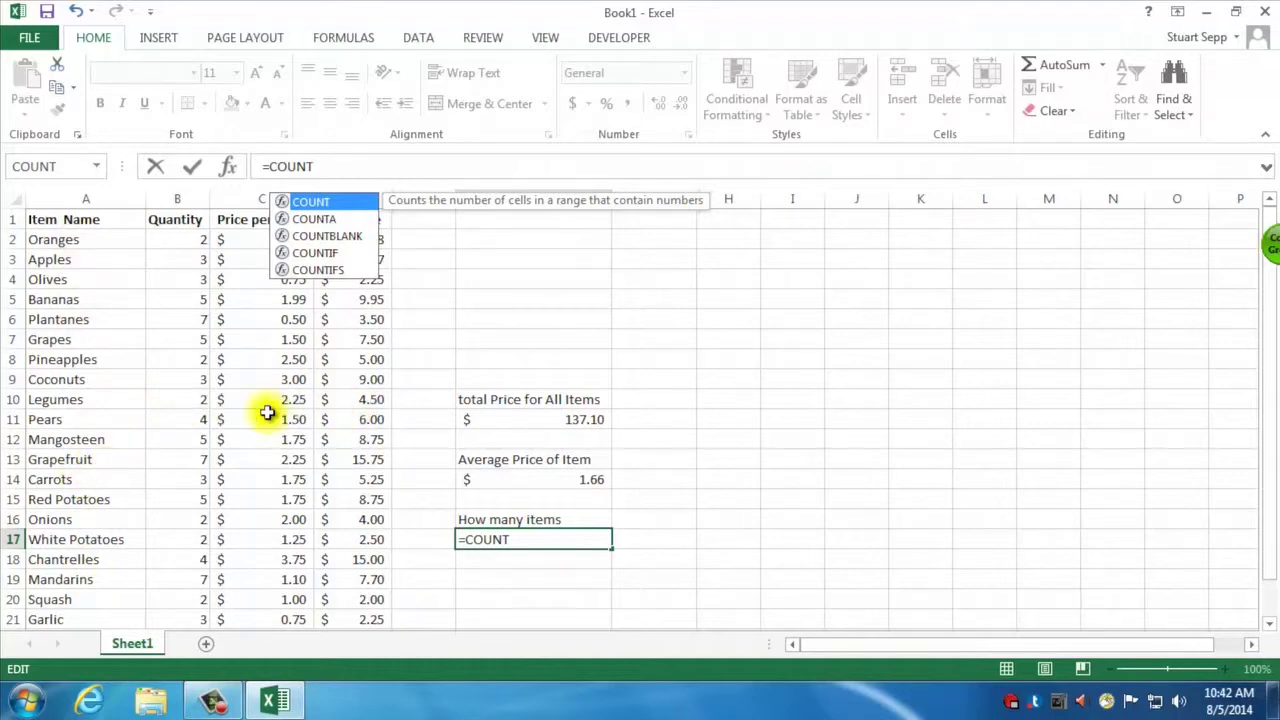
pyautogui.click(330, 218)
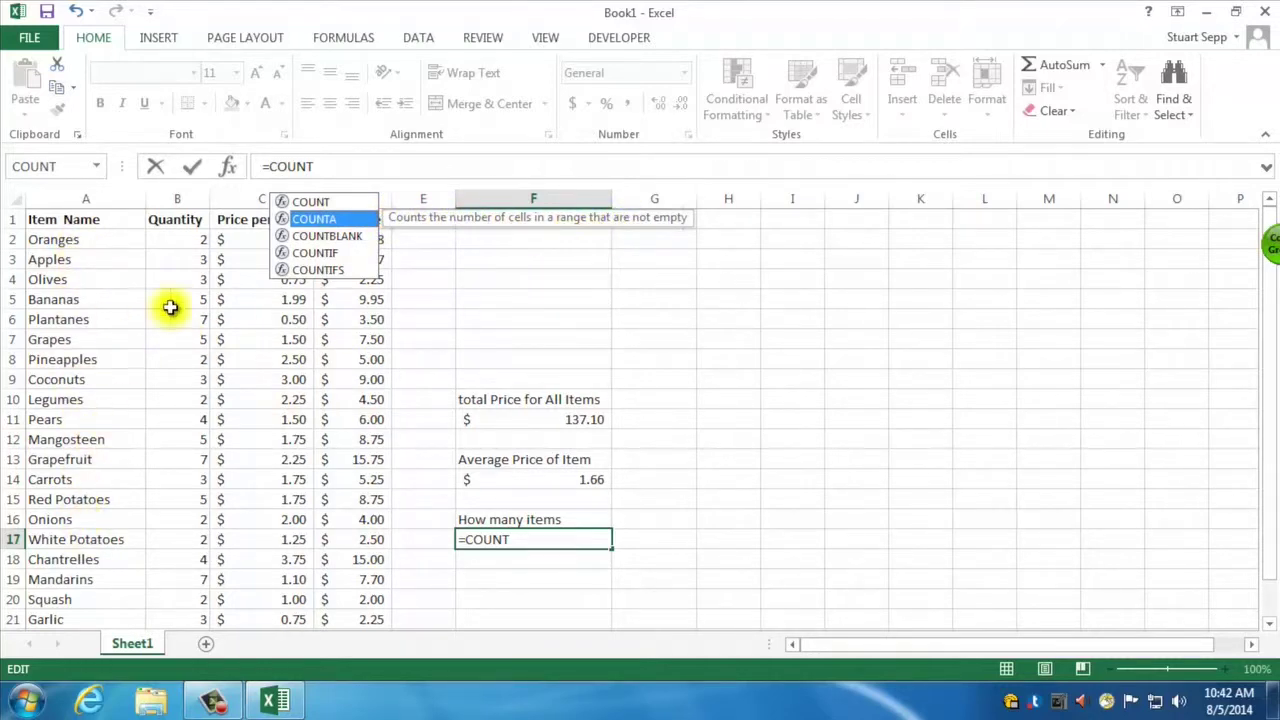
pyautogui.click(349, 238)
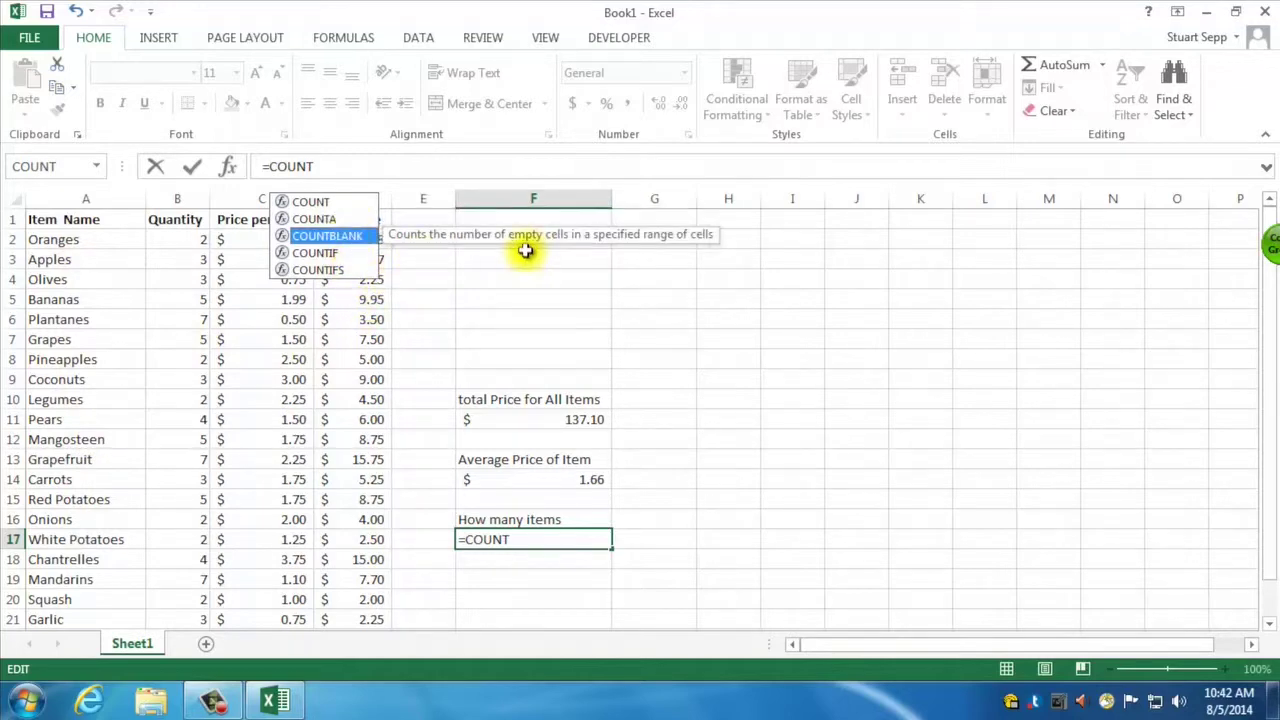
pyautogui.click(322, 218)
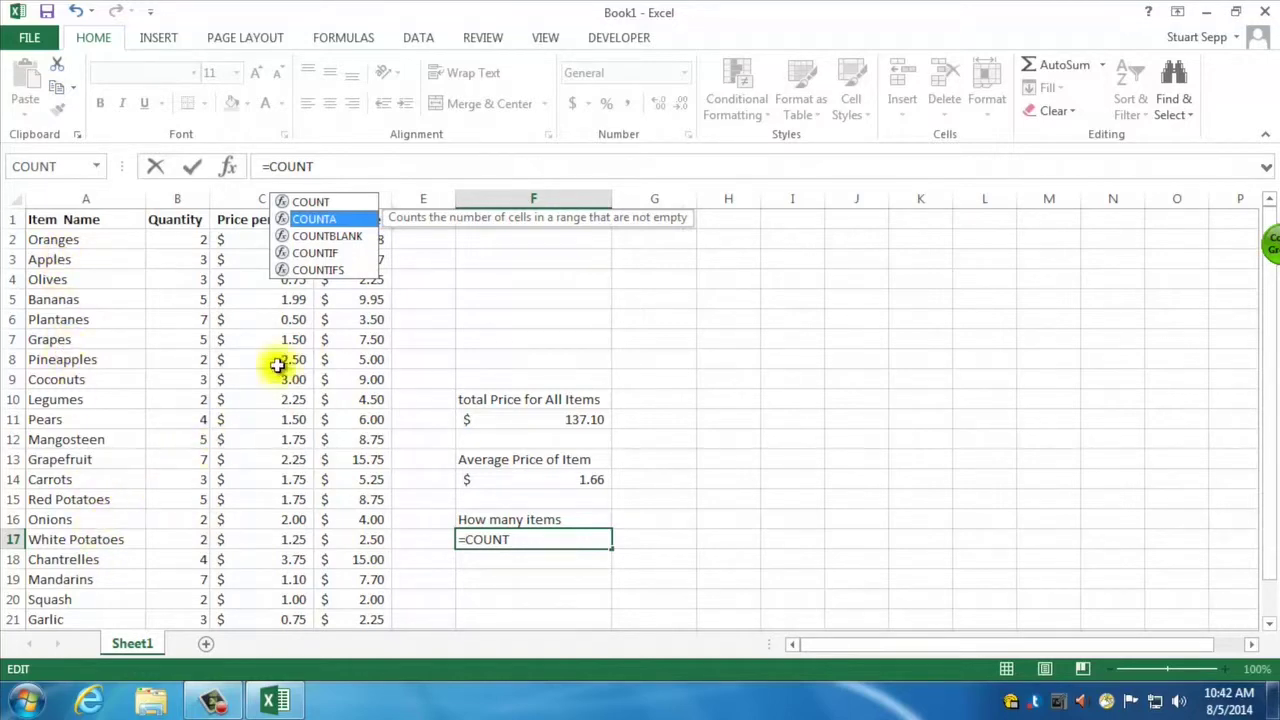
pyautogui.doubleClick(333, 222)
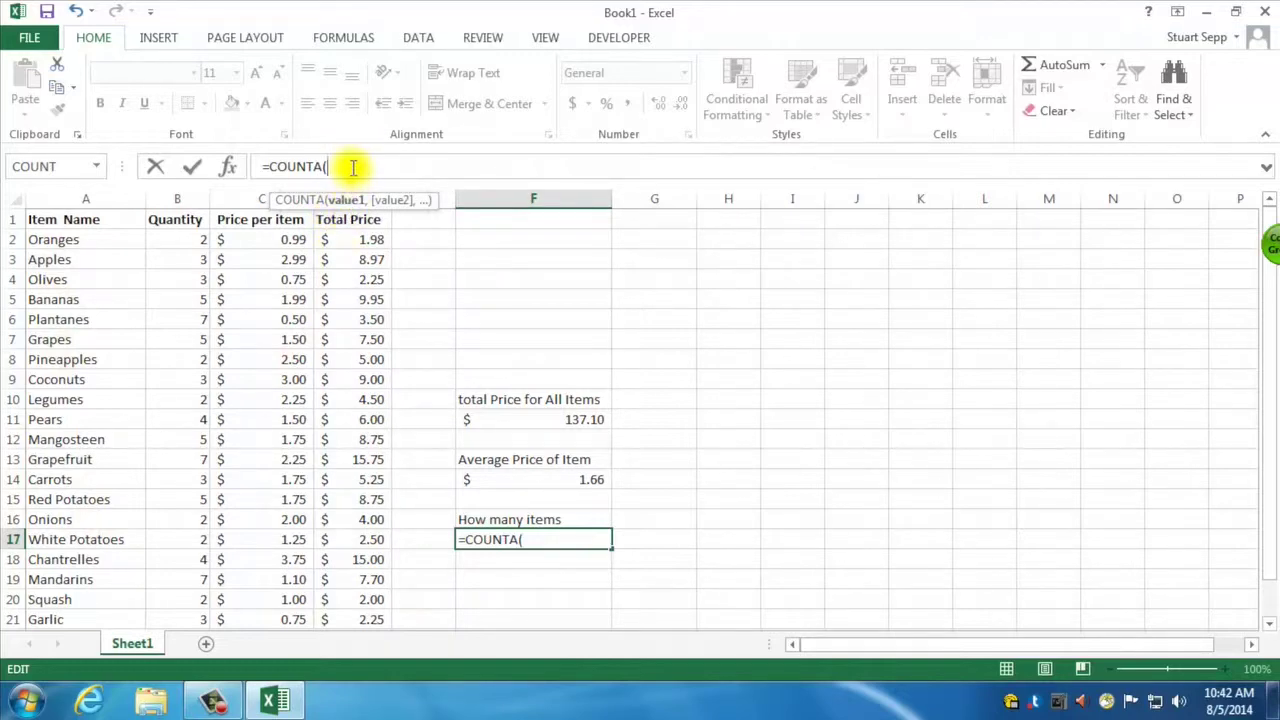
pyautogui.write('A2')
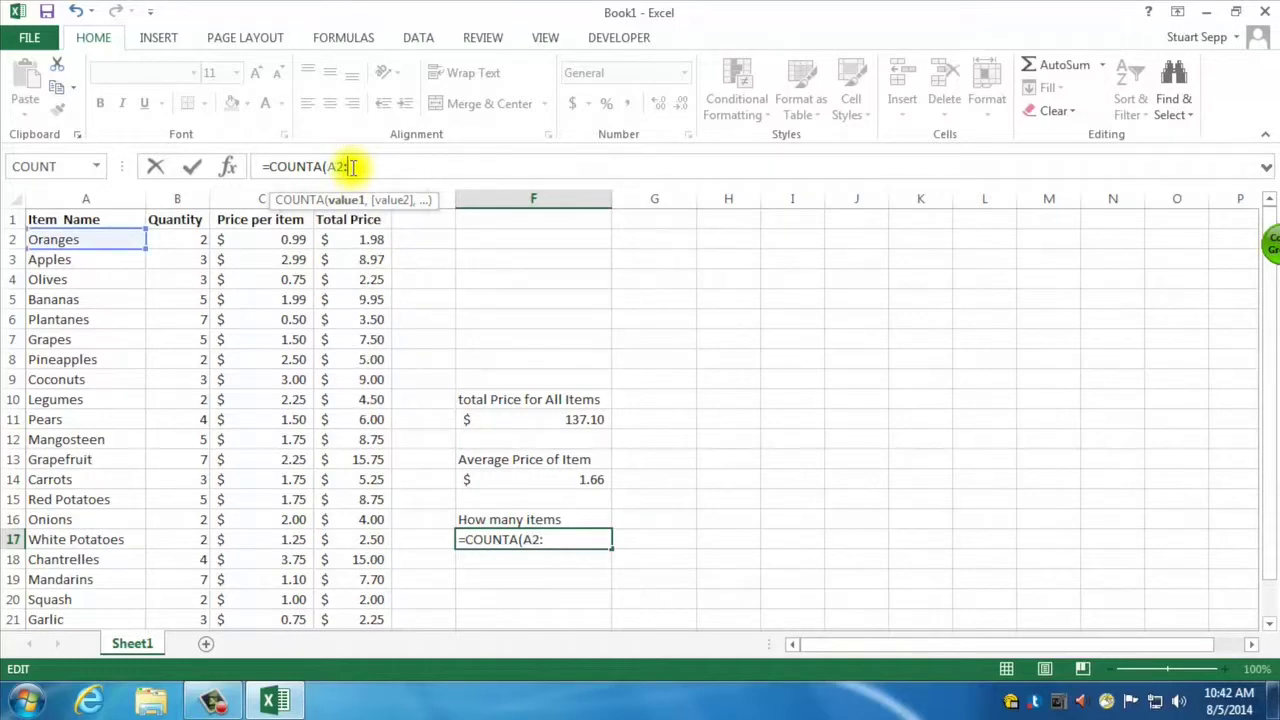
pyautogui.write(':A1000')
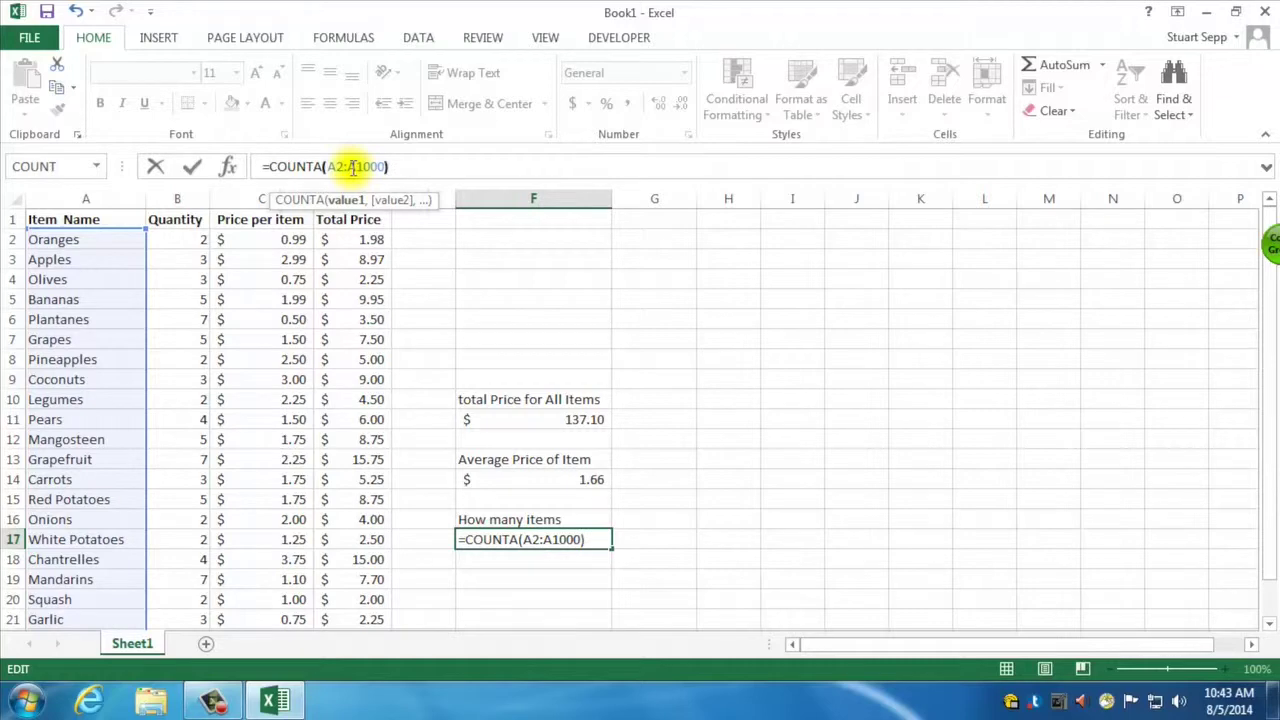
pyautogui.press('Return')
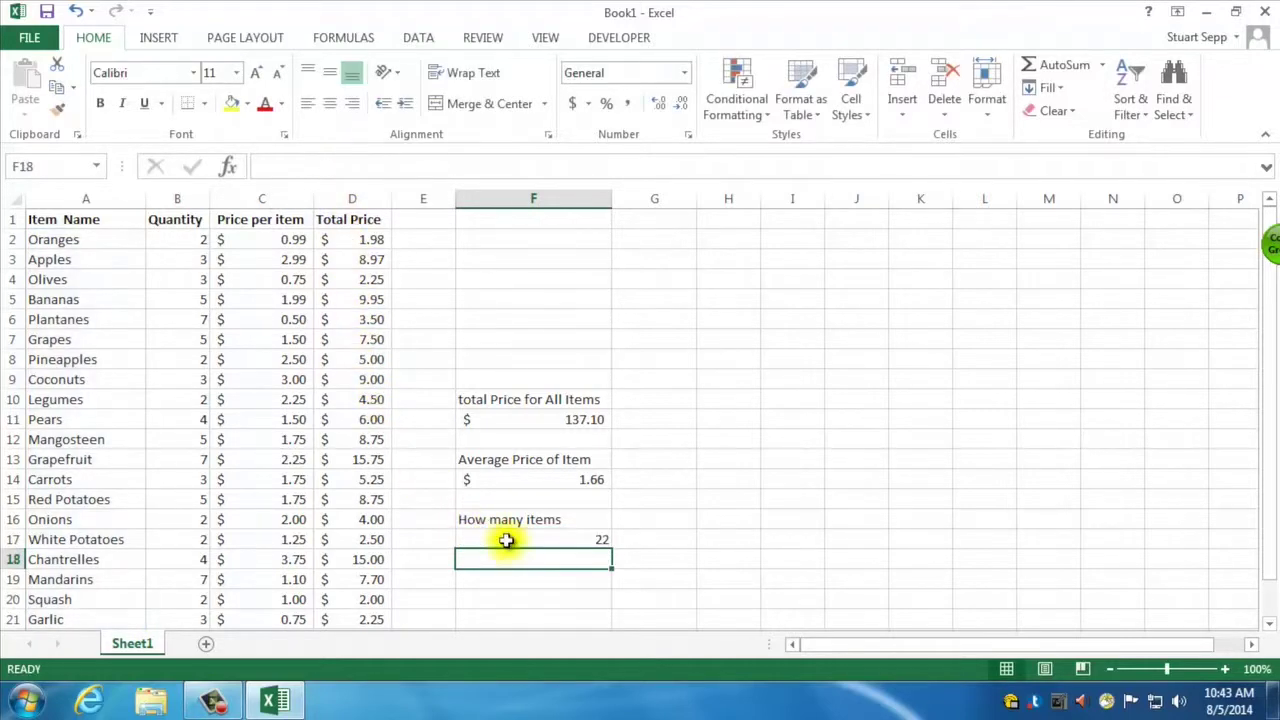
# Step: Add the item Raddish in row 24 with quantity 5 and a price per item of 0.99
pyautogui.scroll(-2, 500, 523)
pyautogui.scroll(-1, 500, 523)
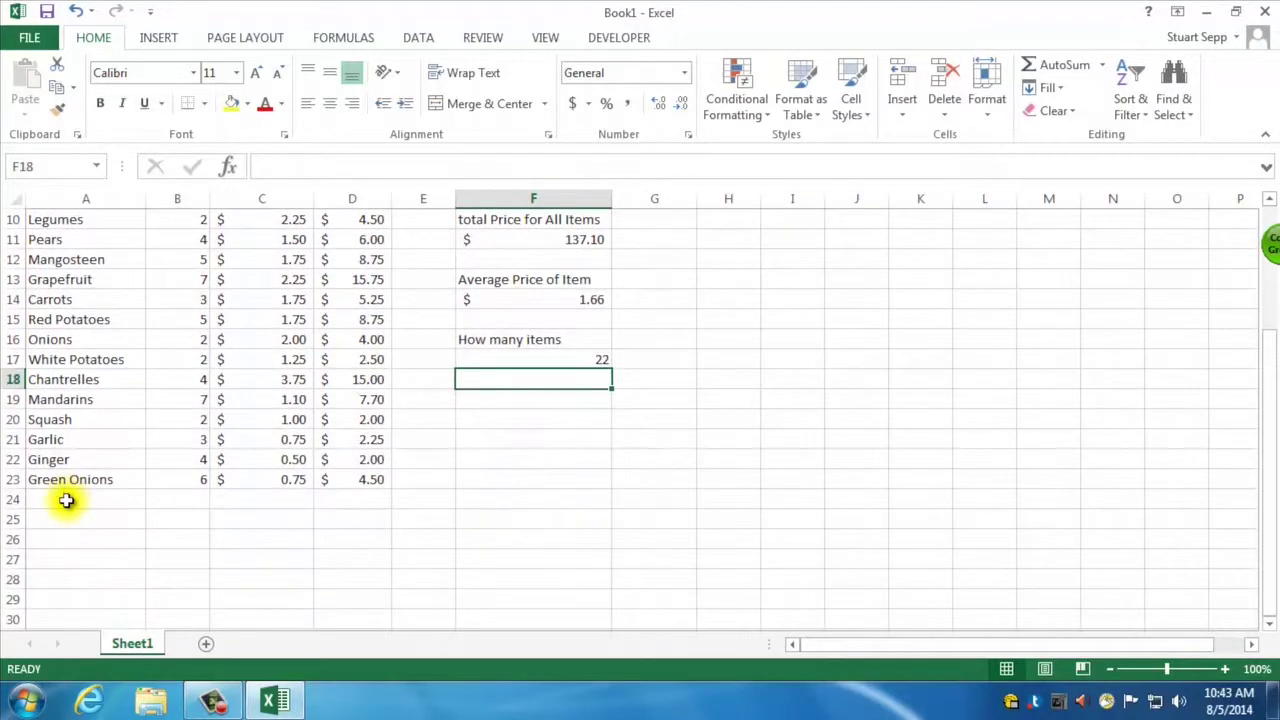
pyautogui.click(66, 500)
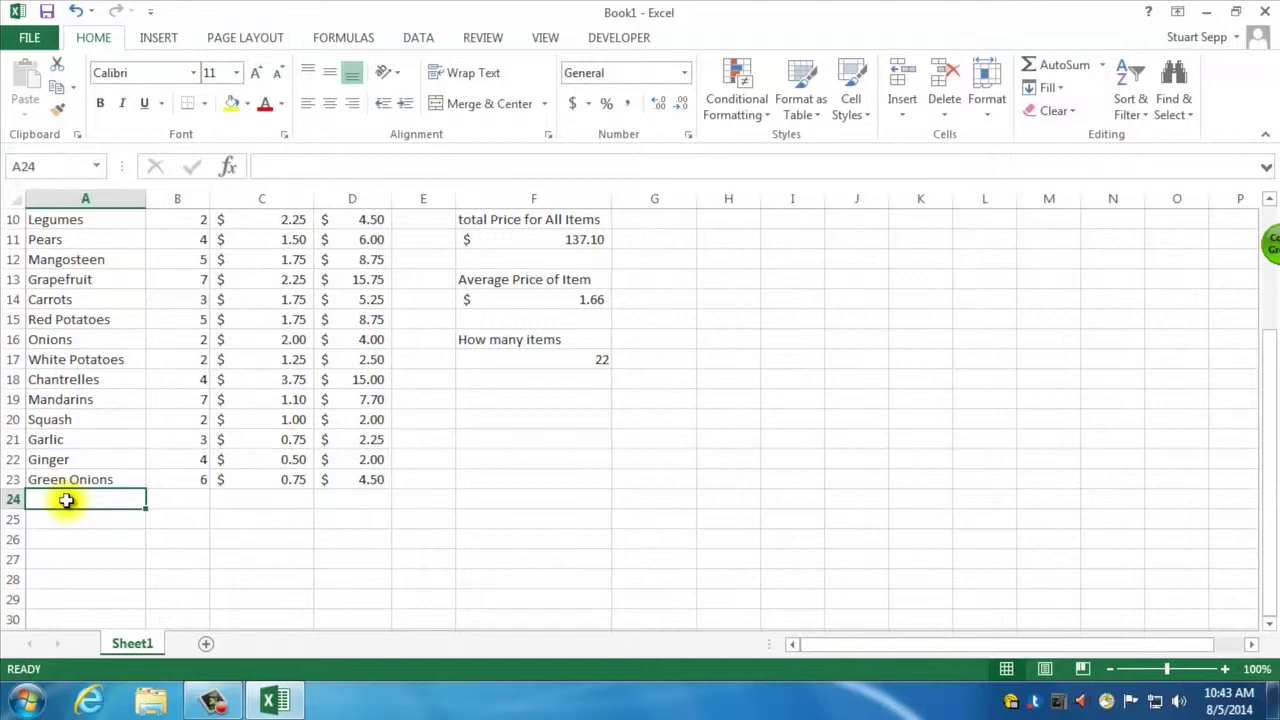
pyautogui.write('Raddish')
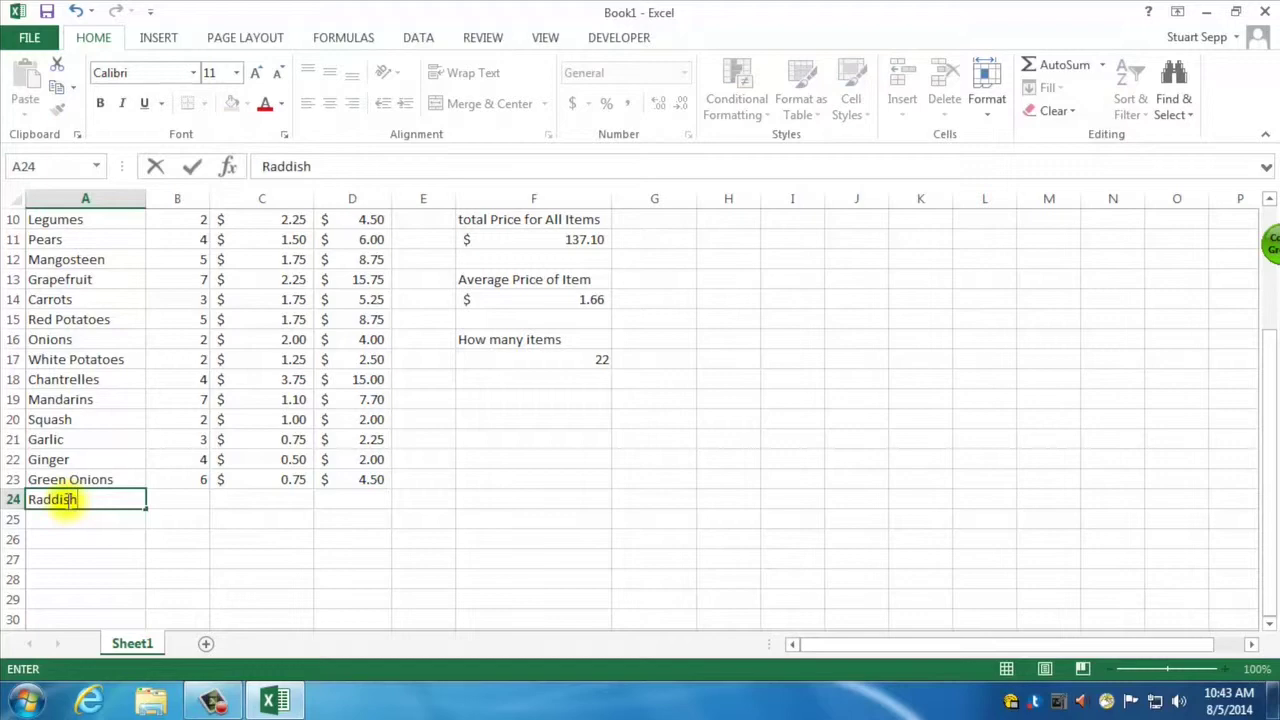
pyautogui.press('Return')
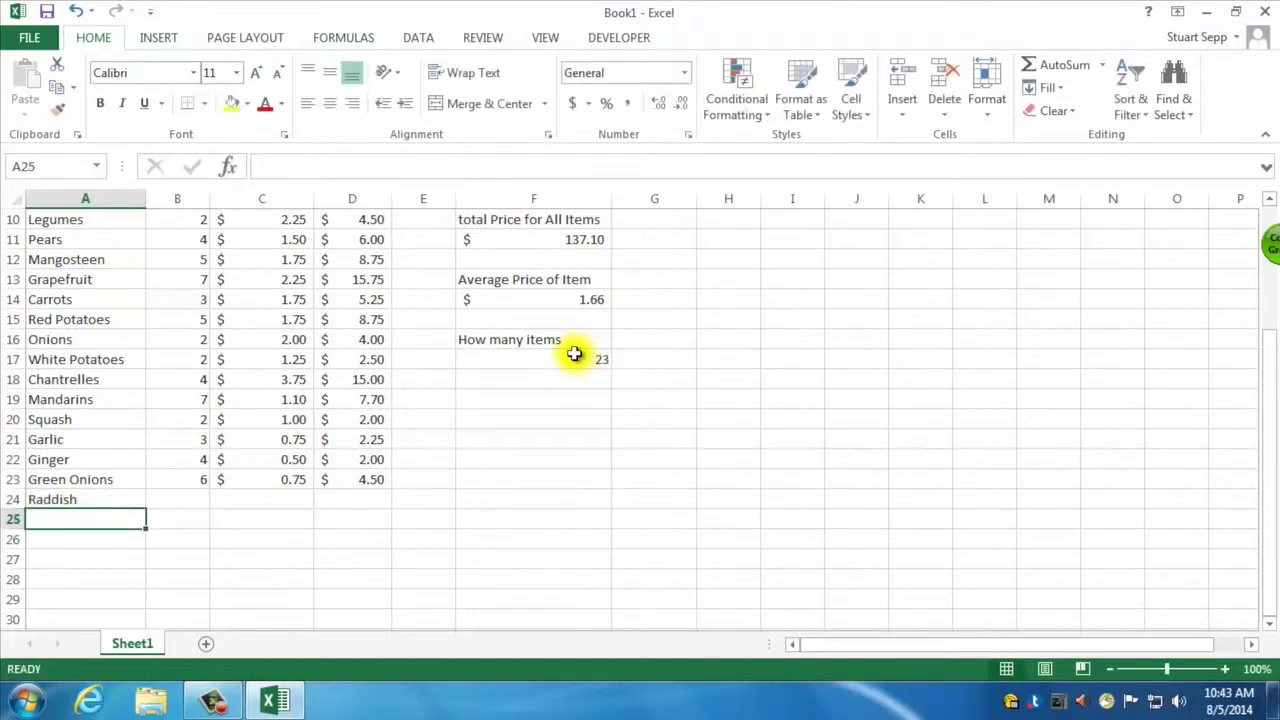
pyautogui.click(194, 500)
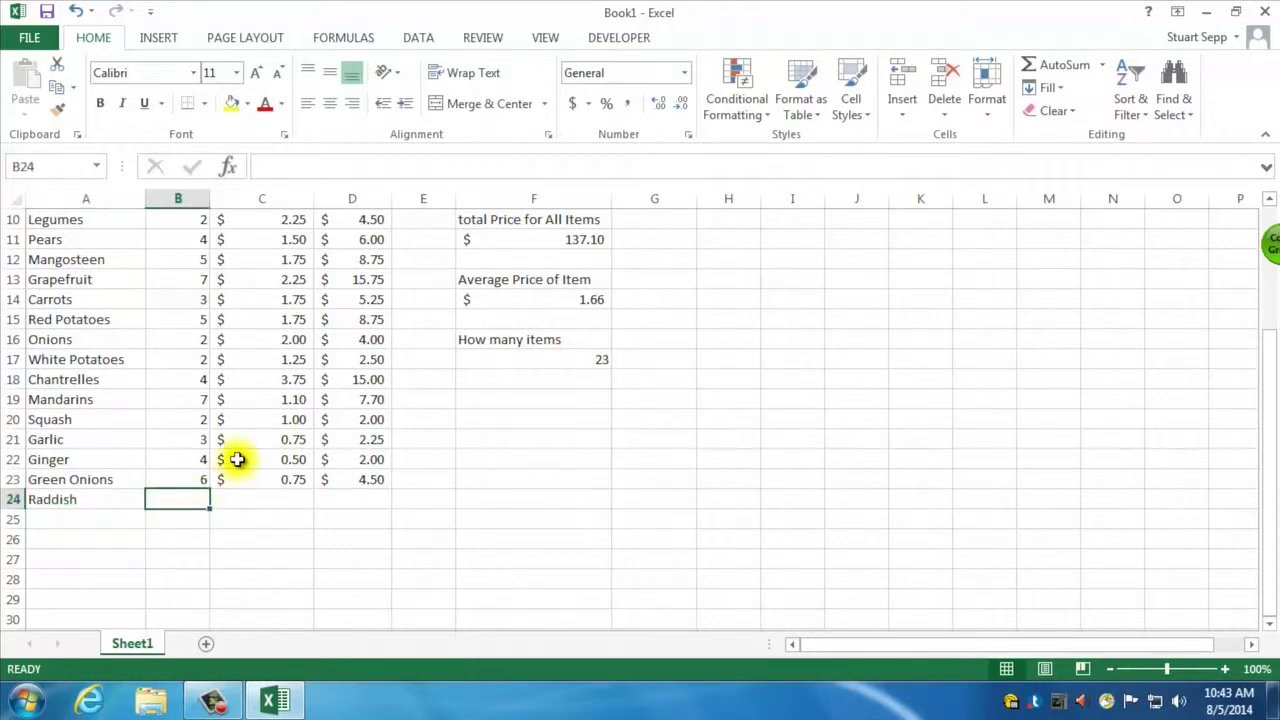
pyautogui.write('5')
pyautogui.click(286, 502)
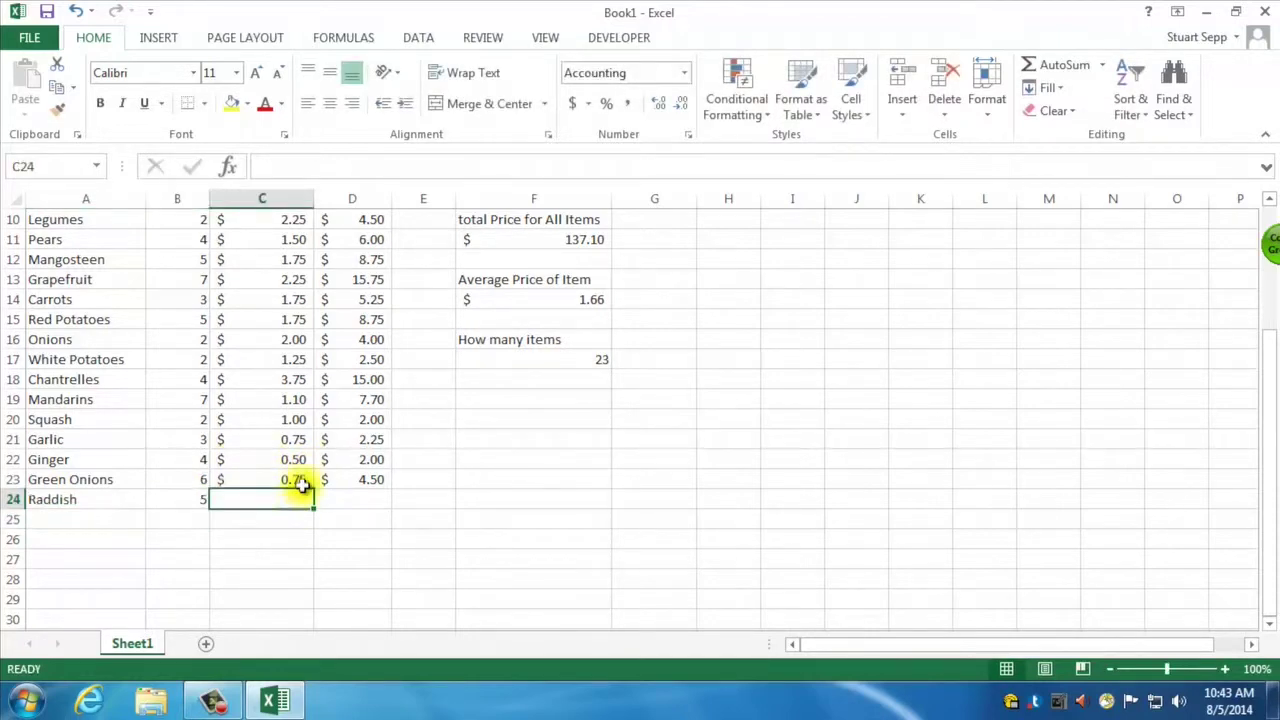
pyautogui.write('.99')
pyautogui.press('Tab')
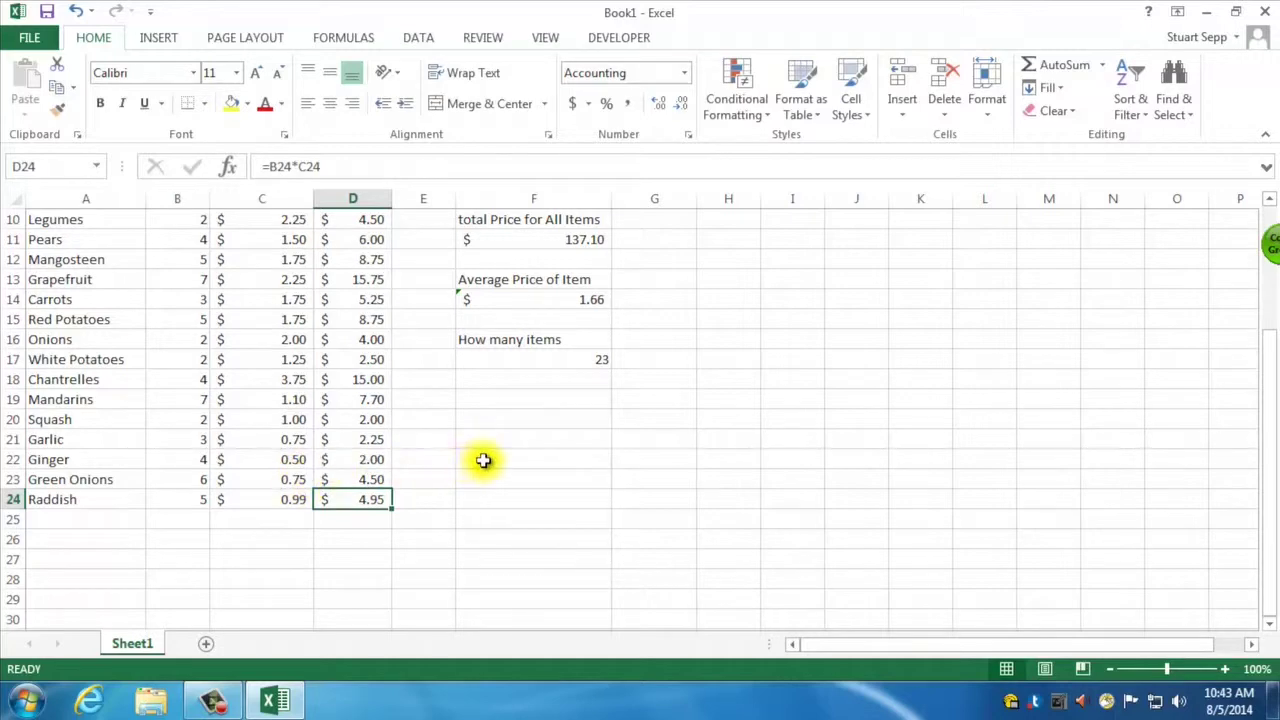
# Step: Extend the average price formula in F14 to =AVERAGE(C2:C50)
pyautogui.click(546, 301)
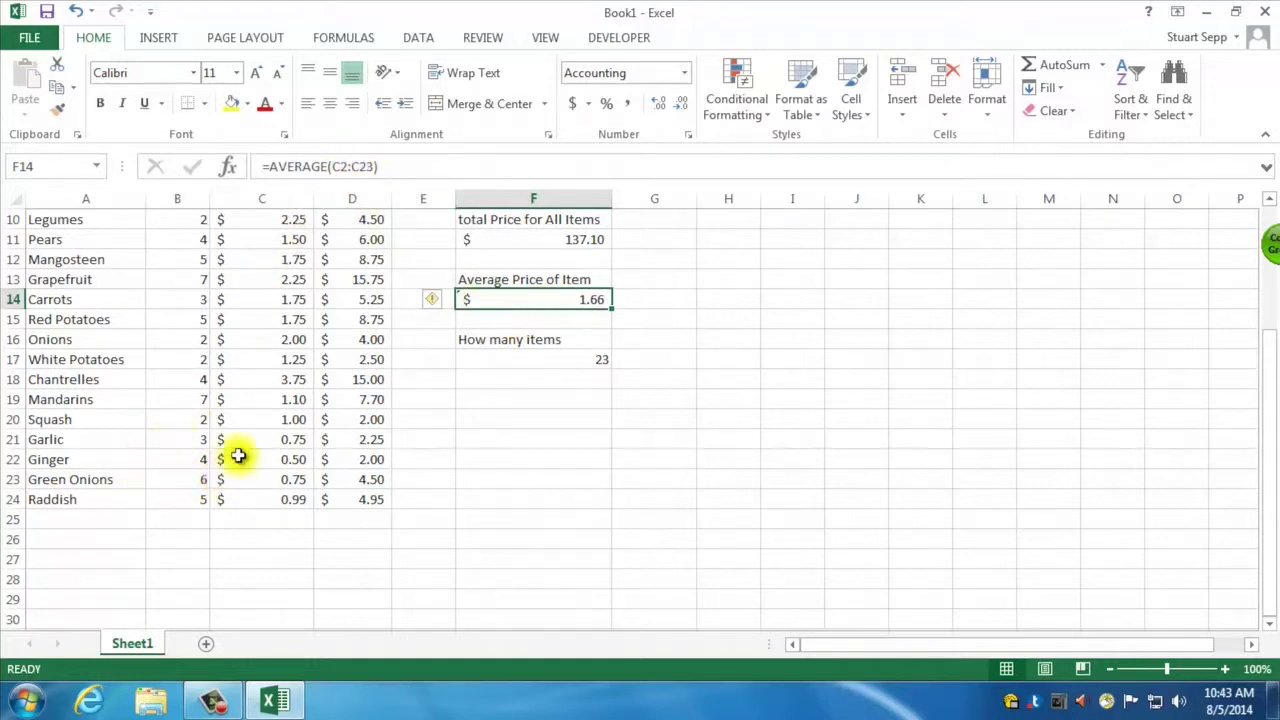
pyautogui.click(360, 166)
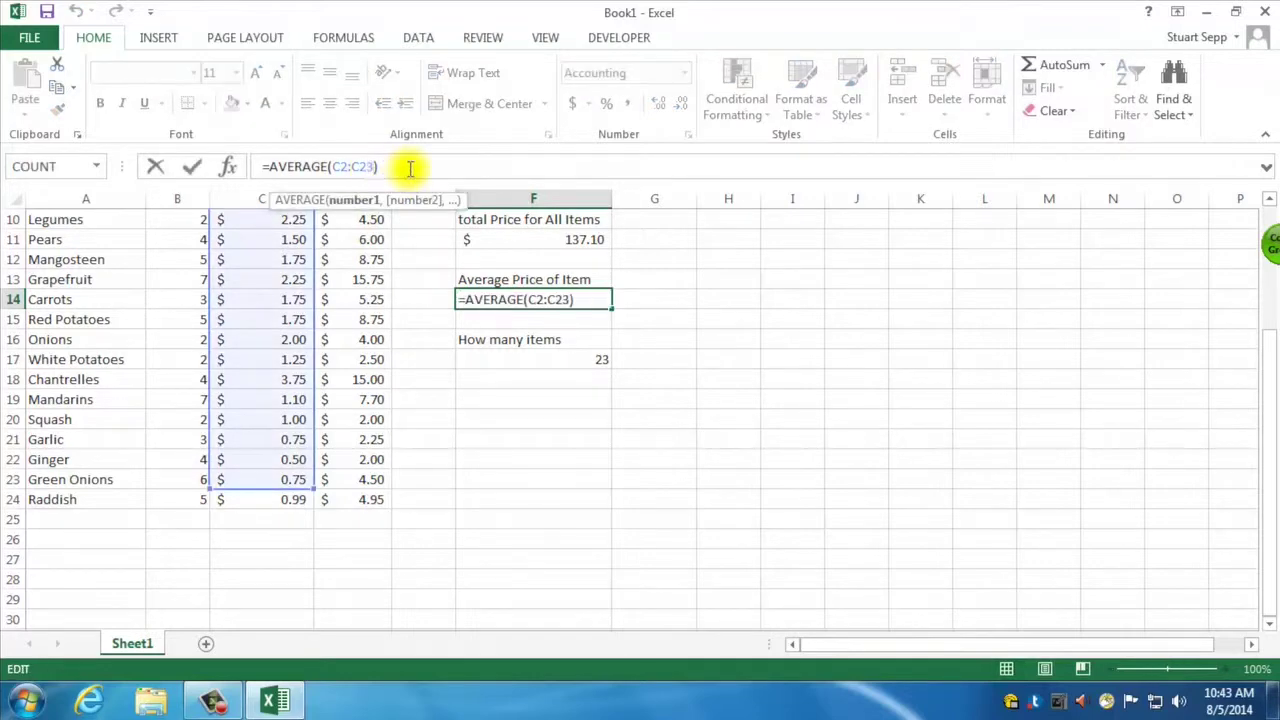
pyautogui.press('BackSpace')
pyautogui.press('BackSpace')
pyautogui.write('50')
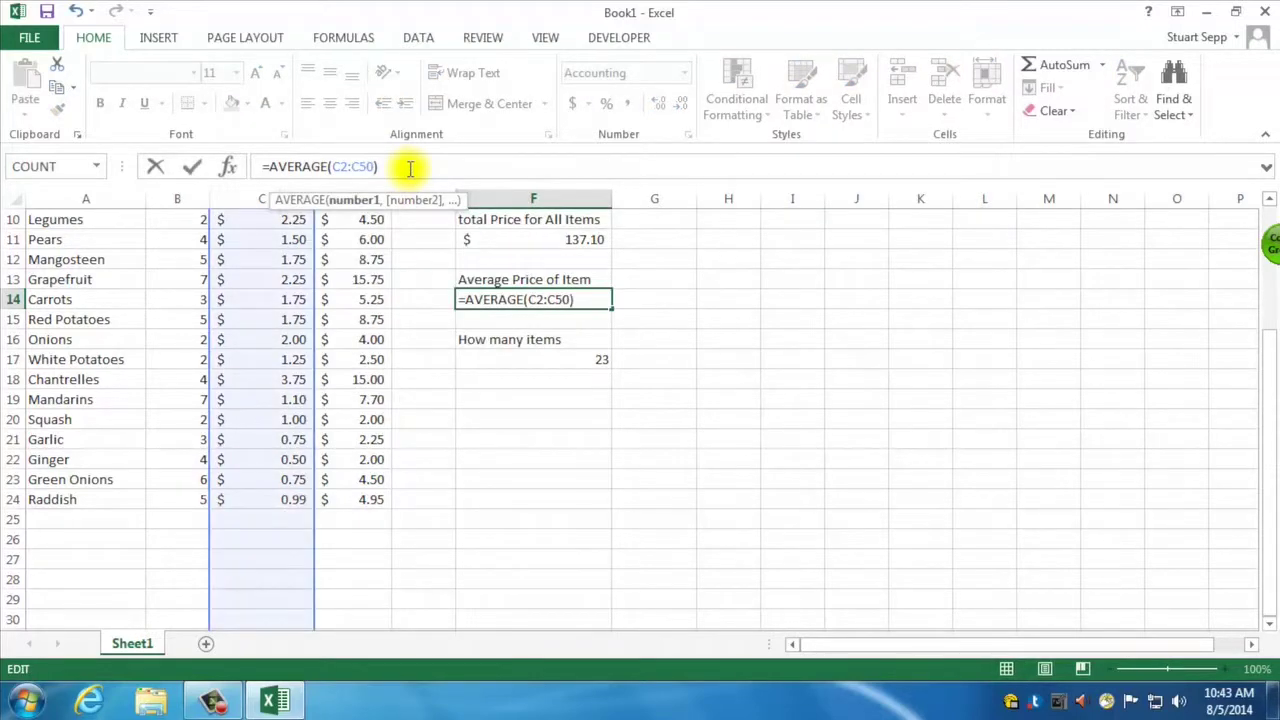
pyautogui.press('Return')
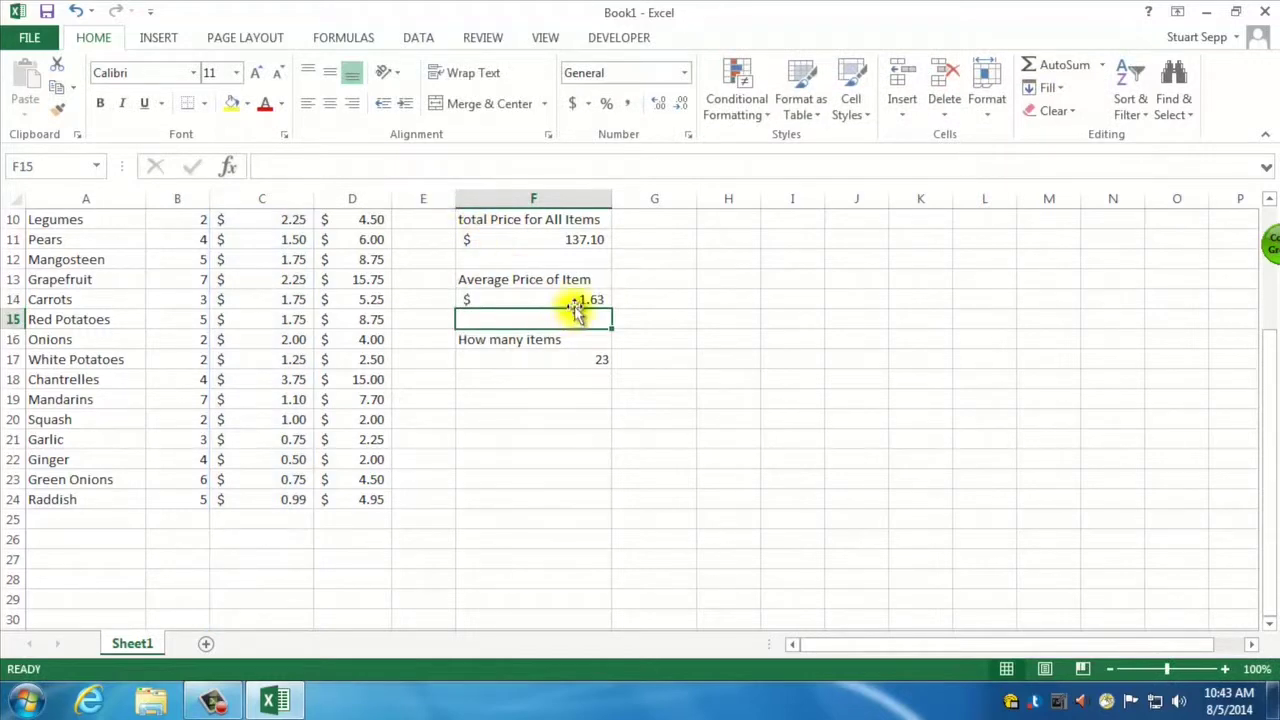
# Step: Extend the total price formula in F11 to =SUM(D2:D24)
pyautogui.click(575, 243)
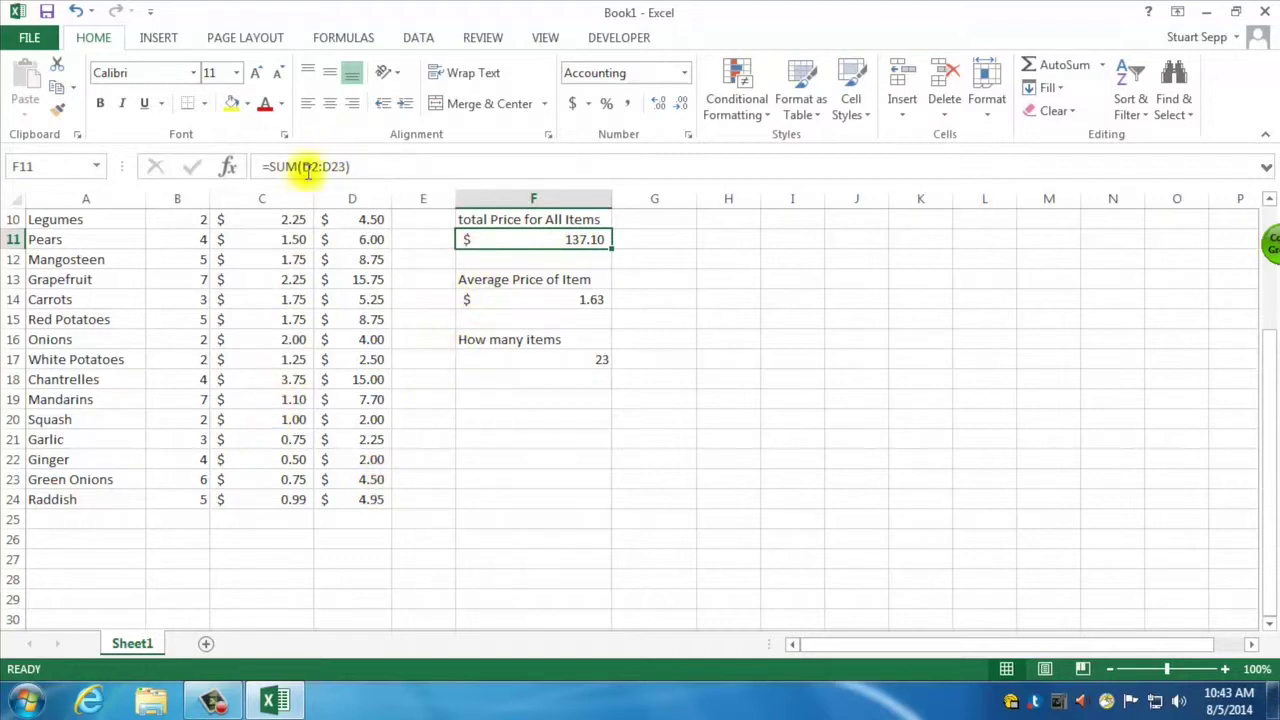
pyautogui.moveTo(346, 168); pyautogui.dragTo(334, 168)
pyautogui.write('24')
pyautogui.press('Return')
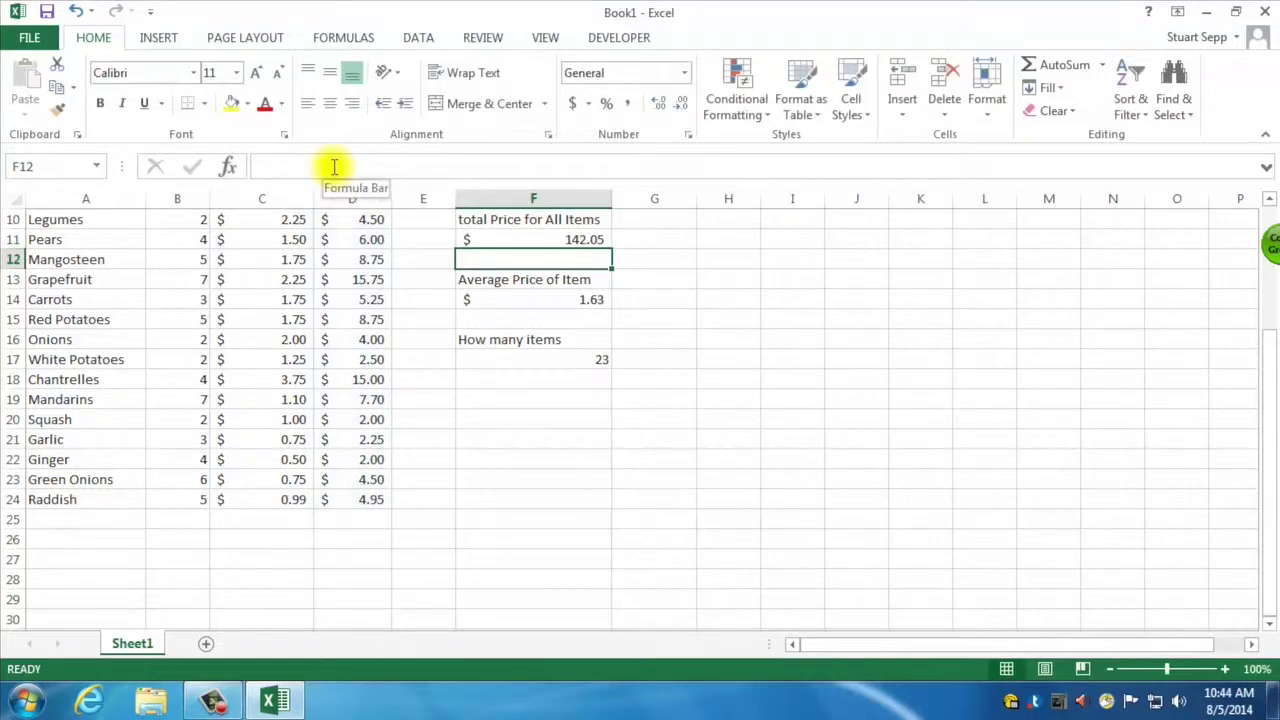
pyautogui.scroll(1, 547, 393)
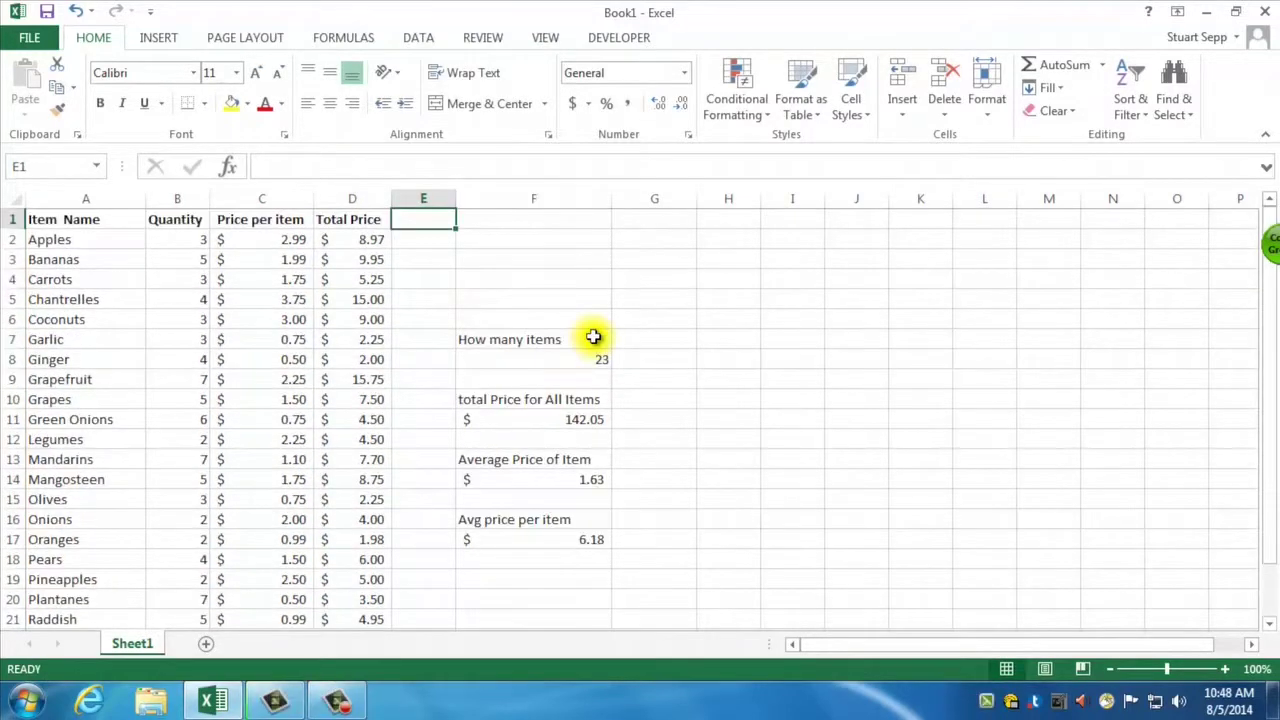
# Step: Check the print preview of the active sheet and return to the worksheet
pyautogui.click(29, 37)
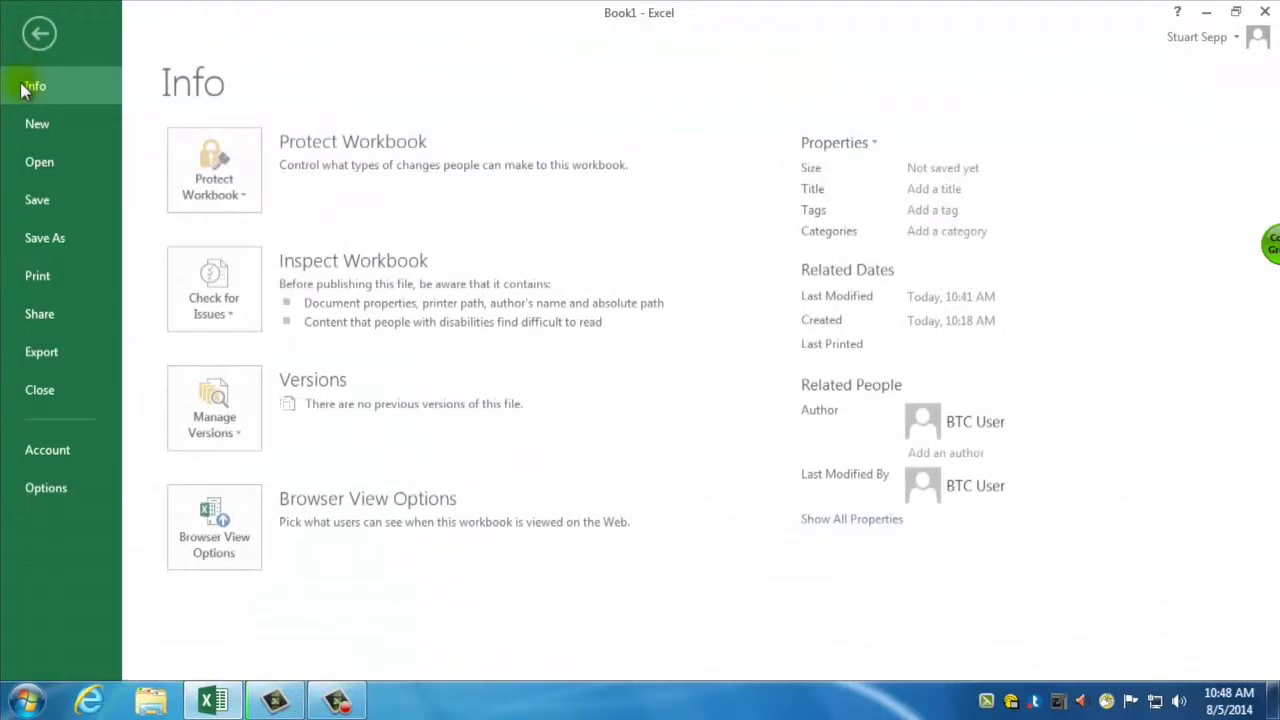
pyautogui.click(41, 284)
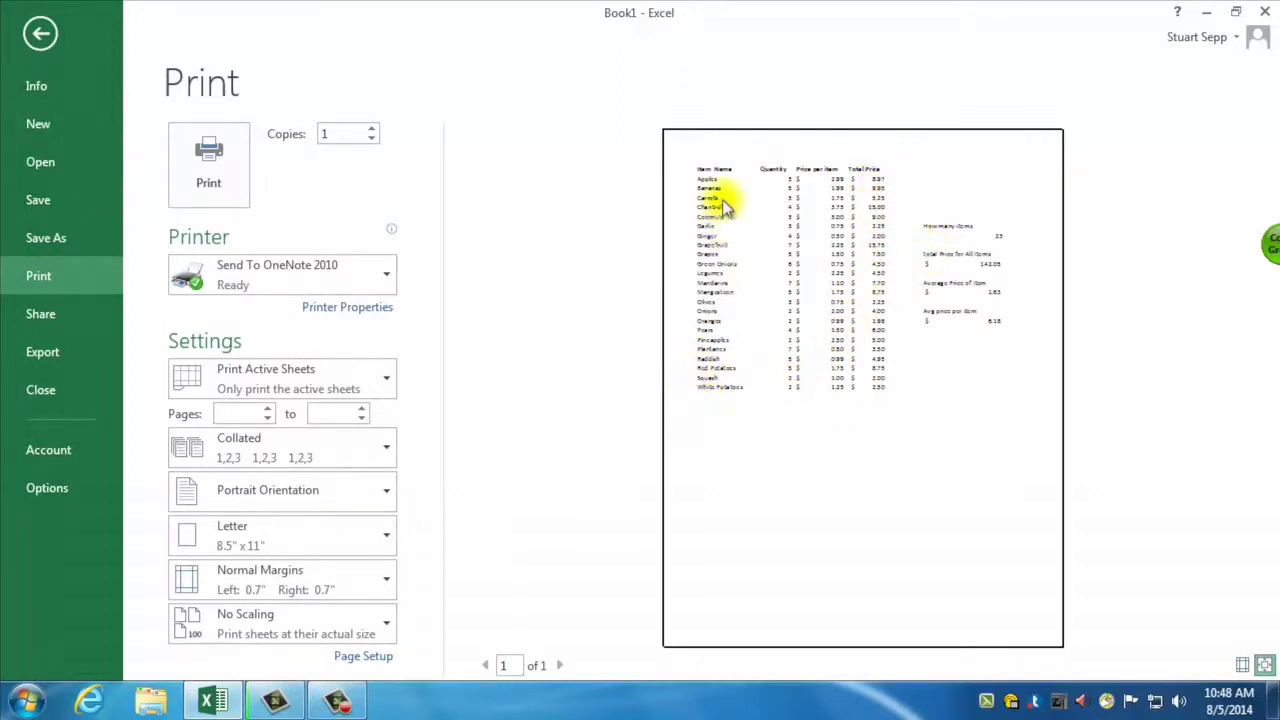
pyautogui.click(40, 33)
pyautogui.click(480, 318)
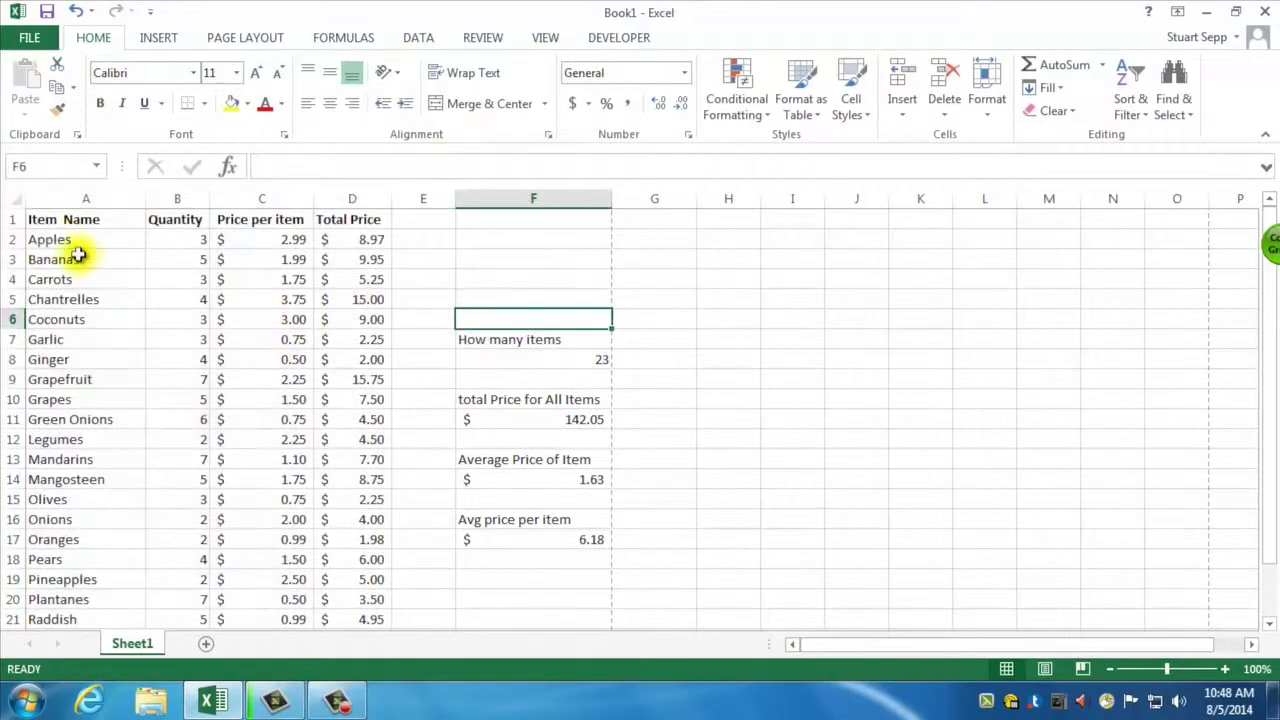
# Step: Set the item table A1:D24 as the print area, leaving out the summary formulas in column F
pyautogui.moveTo(48, 219); pyautogui.dragTo(370, 580)
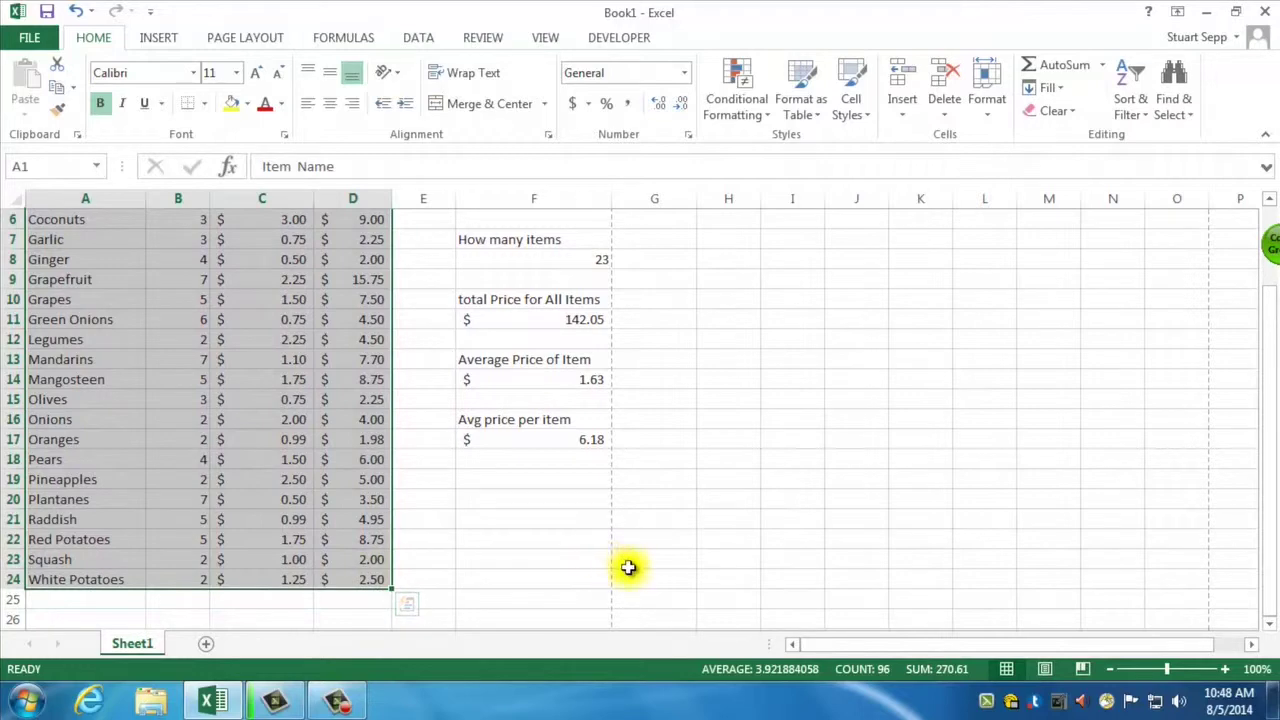
pyautogui.scroll(-7, 611, 562)
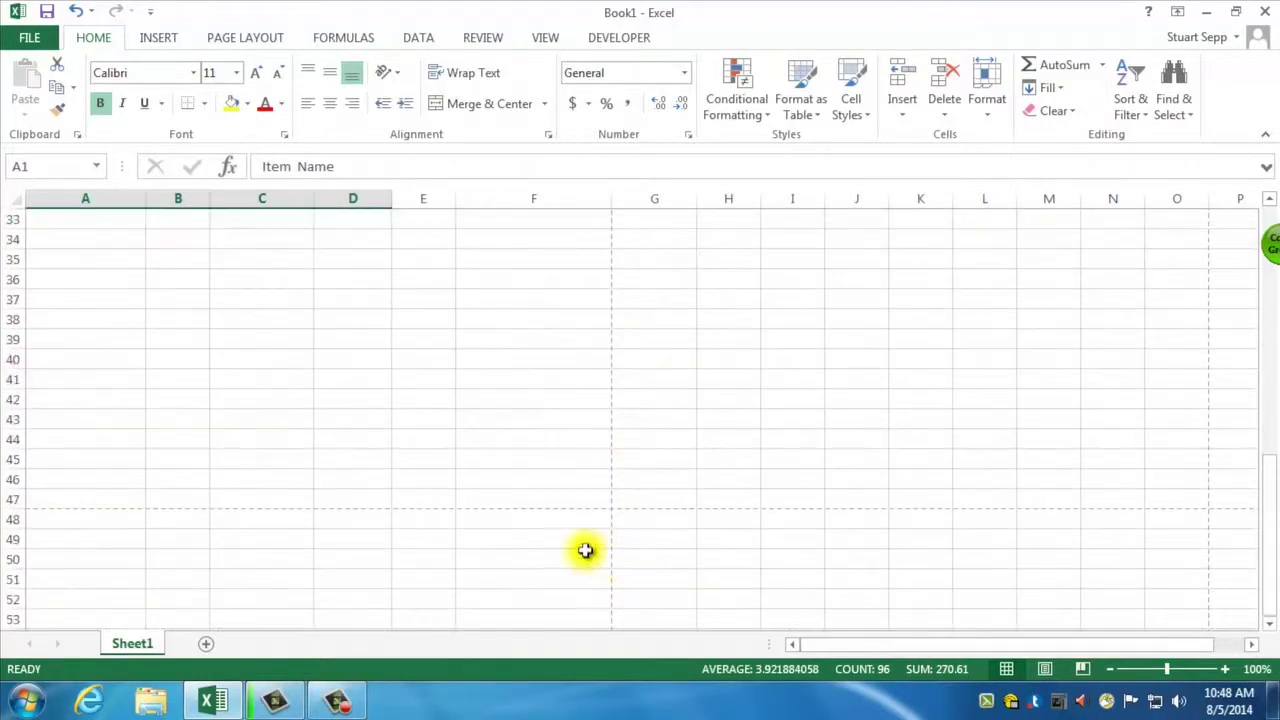
pyautogui.scroll(1, 555, 420)
pyautogui.scroll(8, 555, 420)
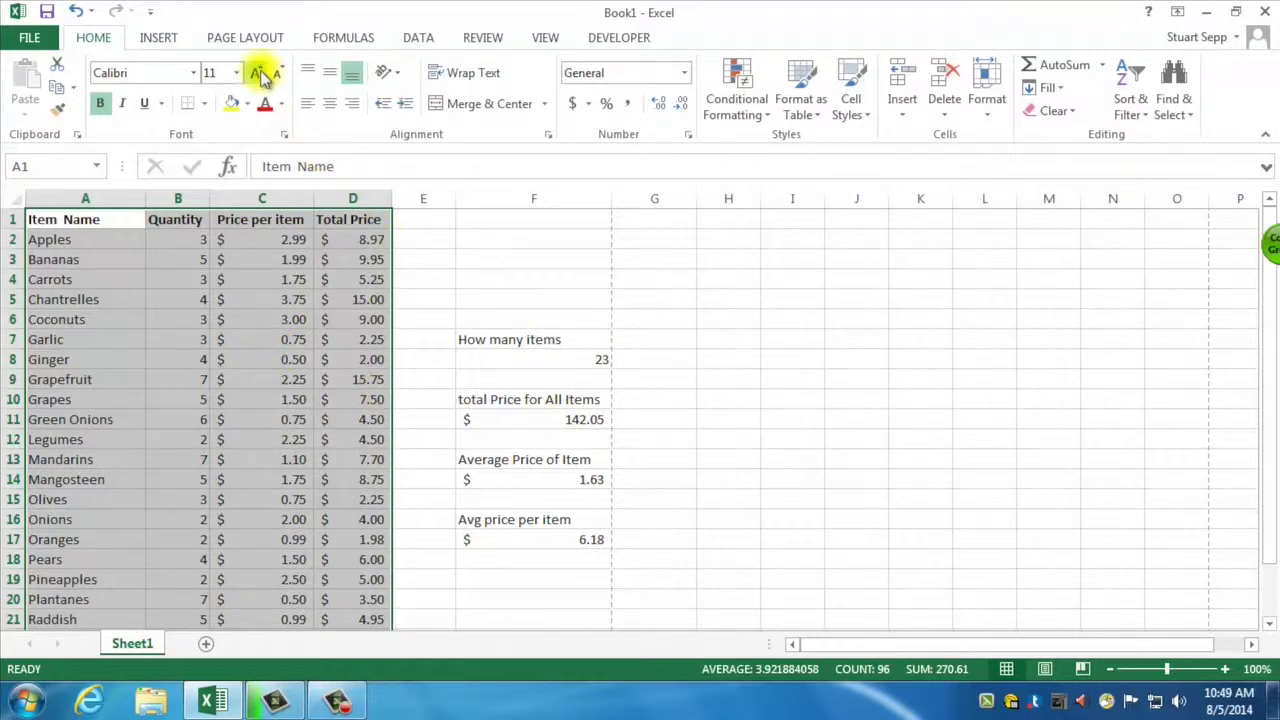
pyautogui.click(250, 38)
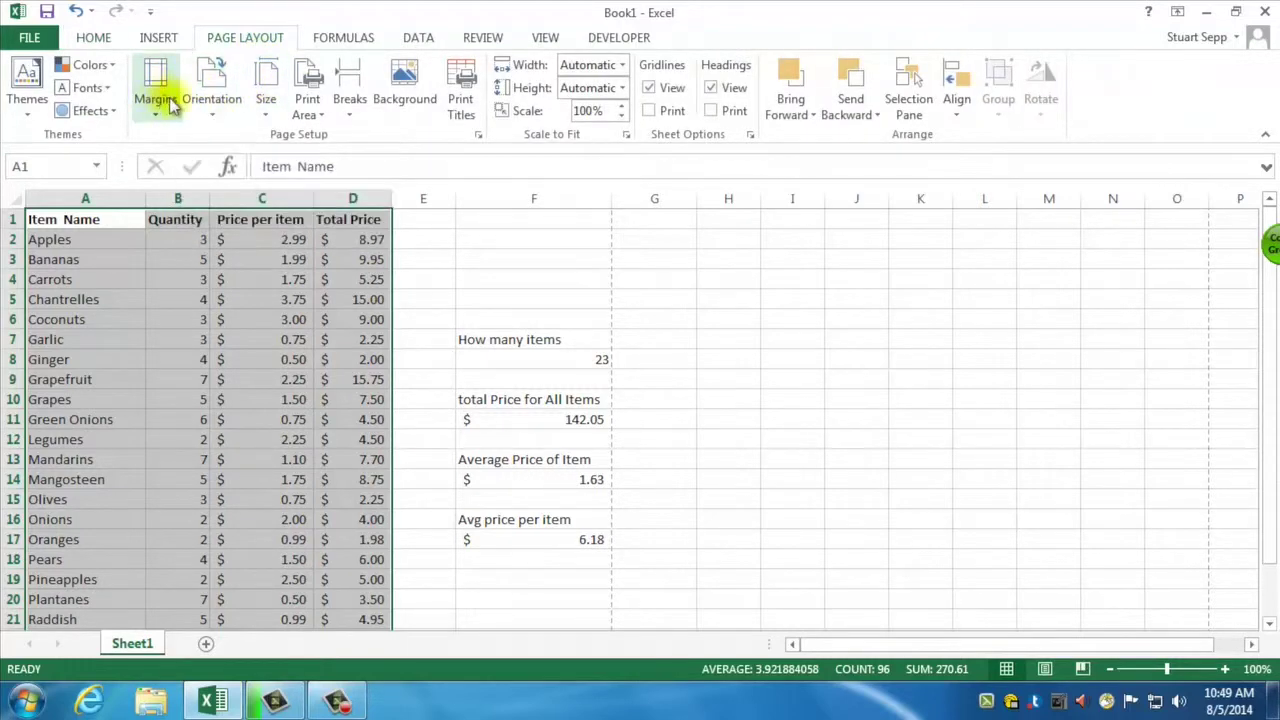
pyautogui.click(312, 110)
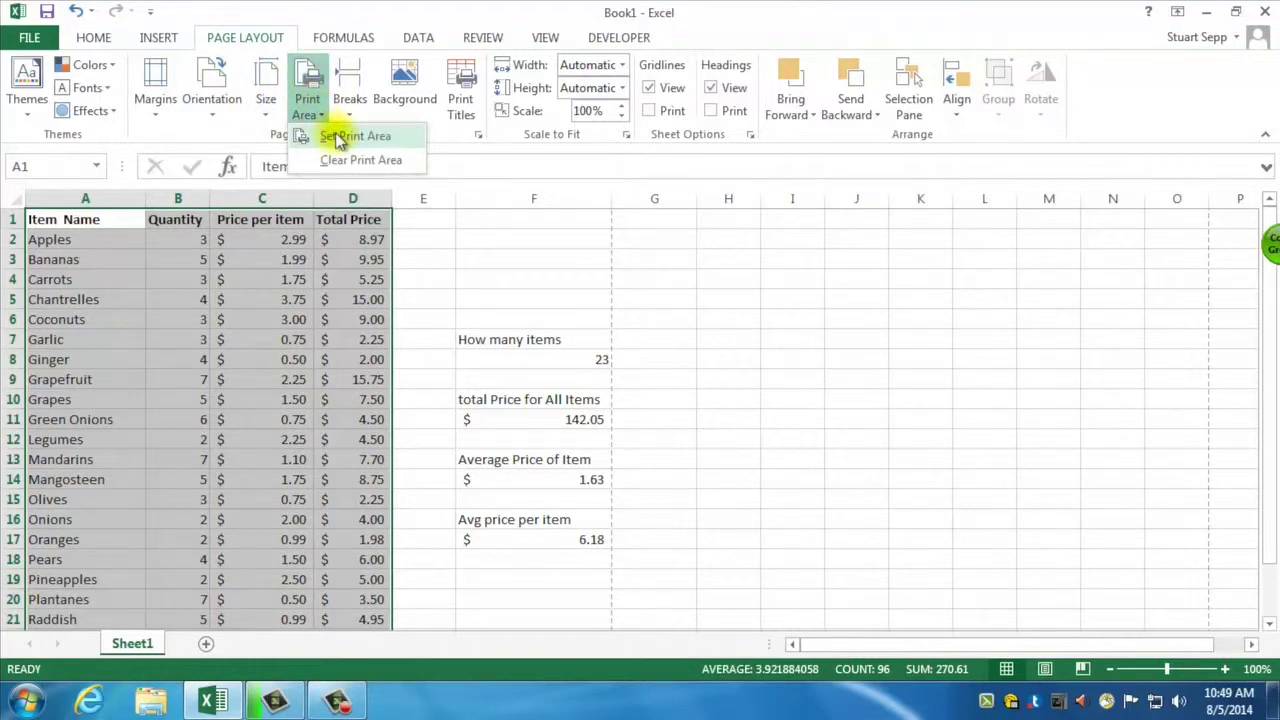
pyautogui.click(338, 141)
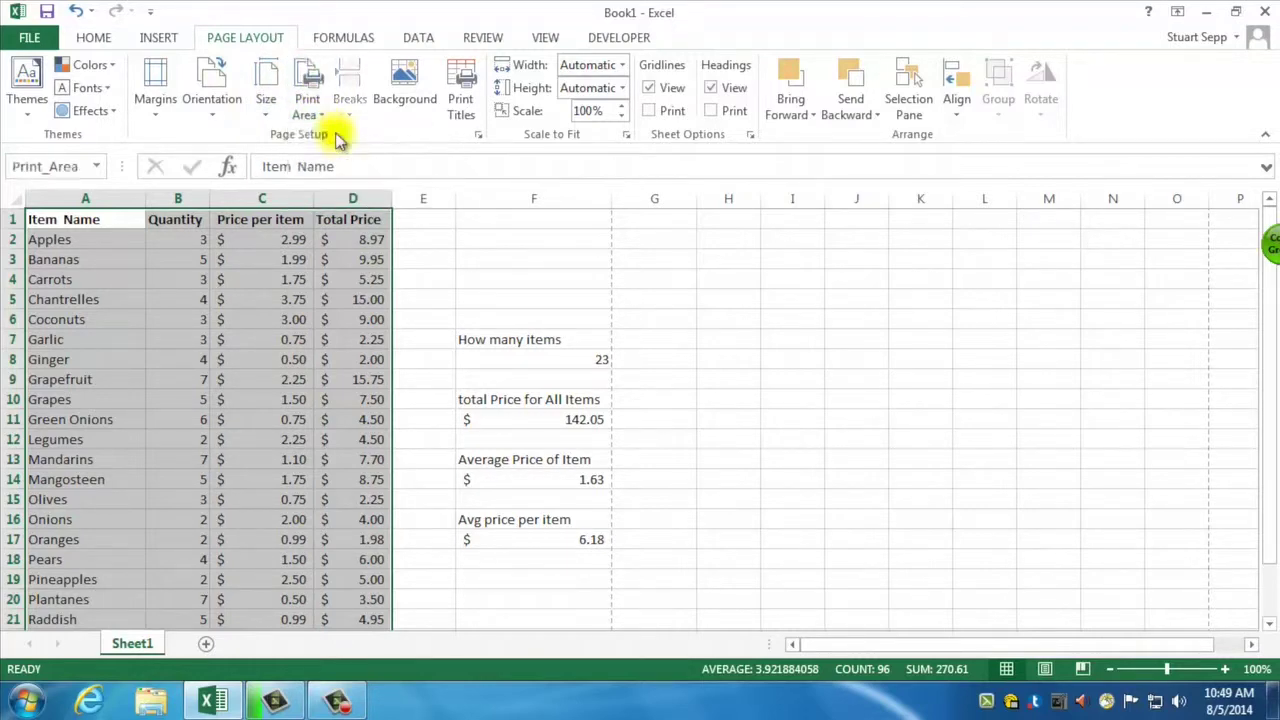
pyautogui.click(508, 259)
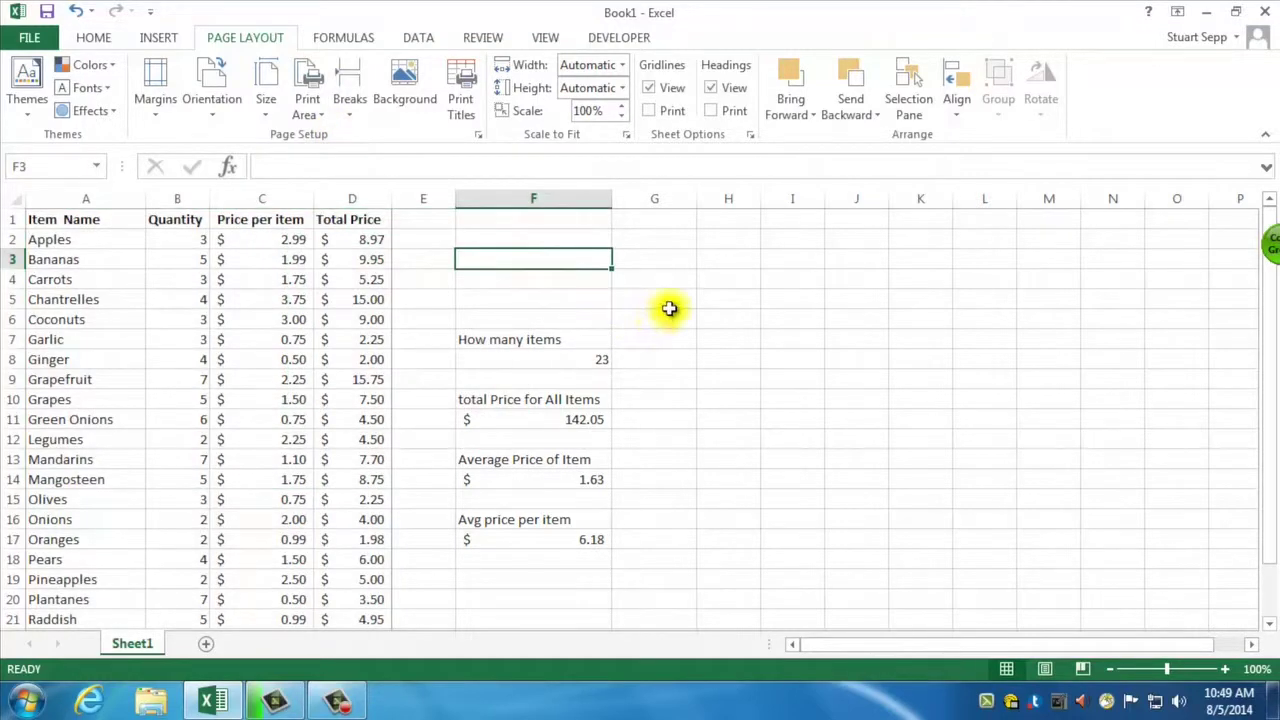
pyautogui.scroll(-4, 637, 391)
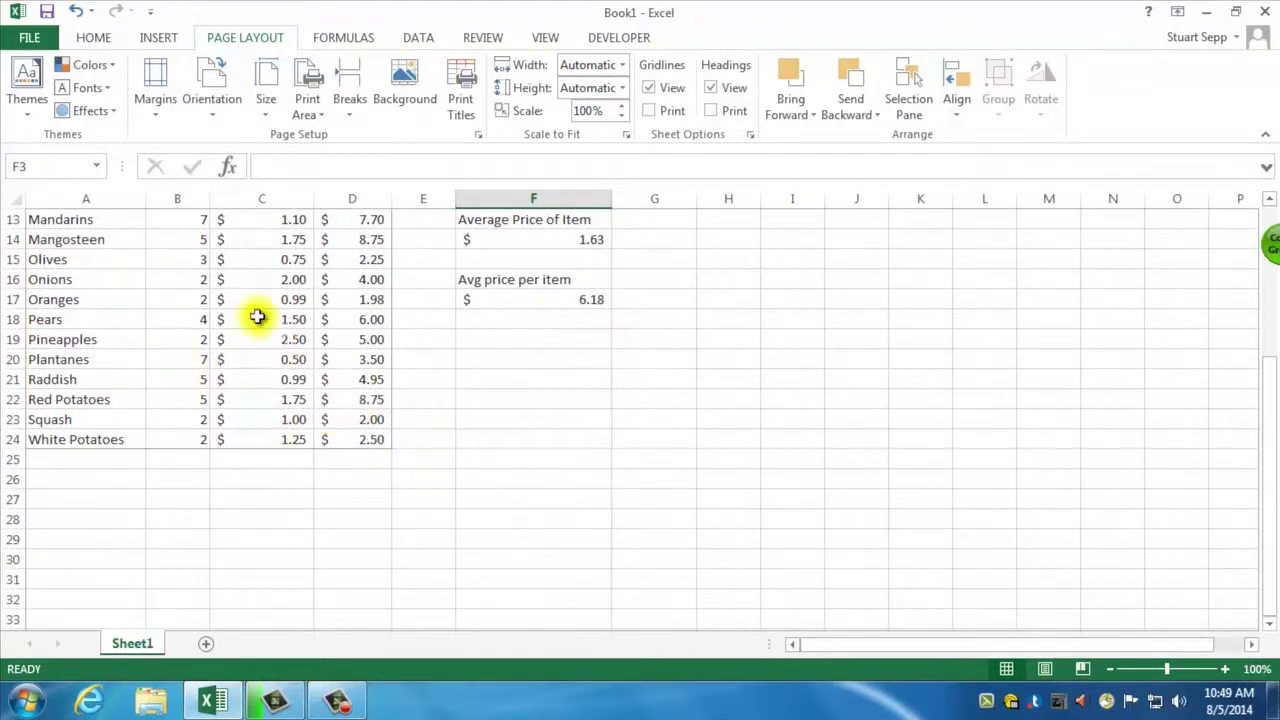
# Step: Preview the printout of the A1:D24 print area and return to the worksheet
pyautogui.click(29, 37)
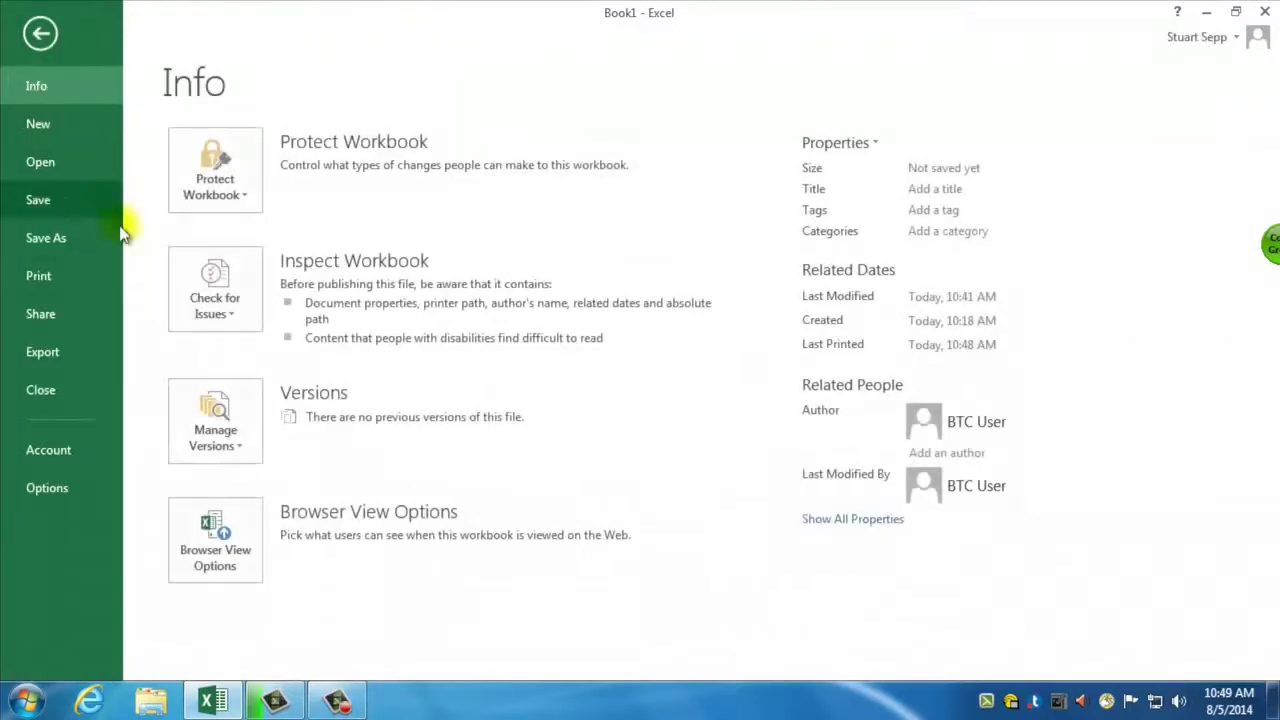
pyautogui.click(40, 277)
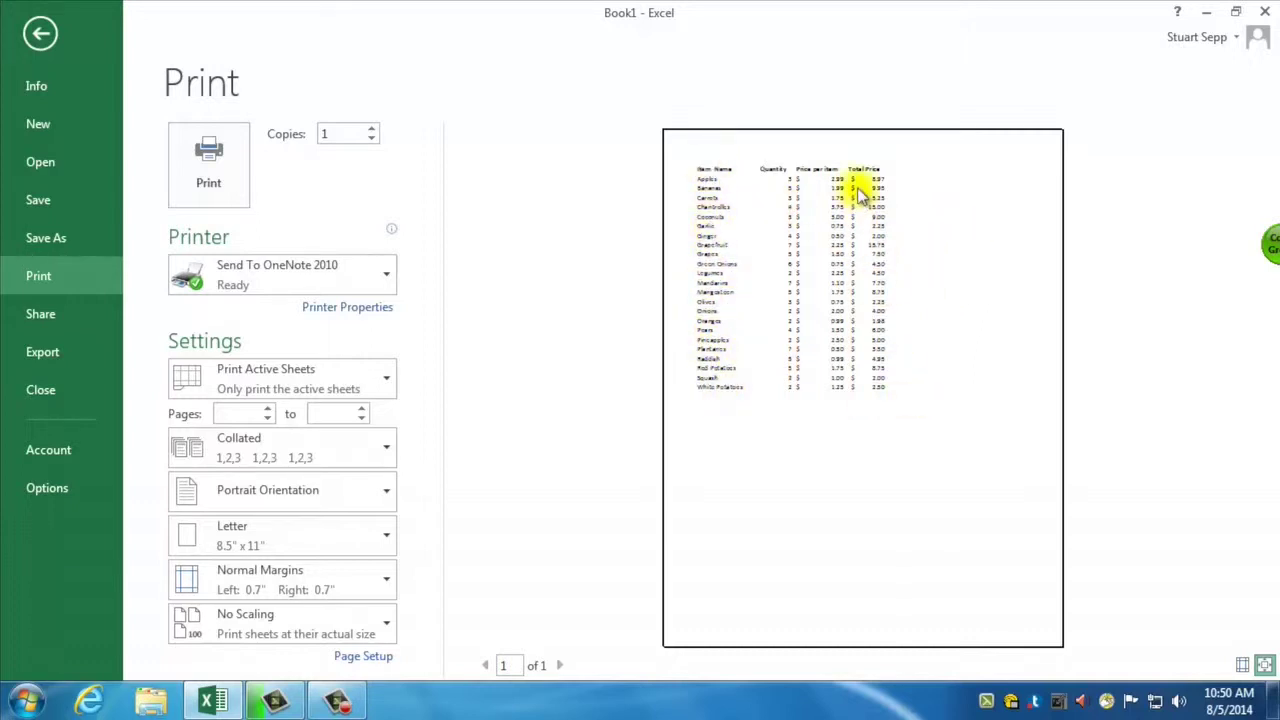
pyautogui.click(46, 35)
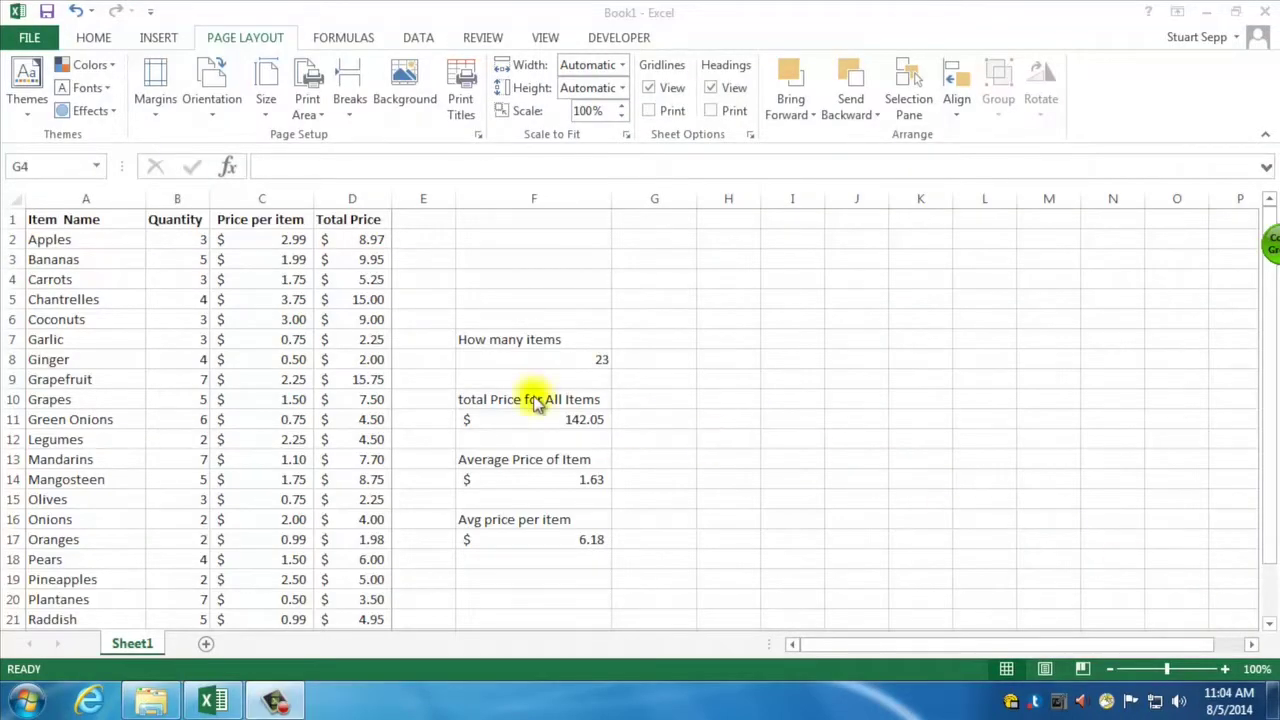
# Step: Start saving the workbook to the computer and browse to the Documents folder inside the personal folder on the U: network drive
pyautogui.click(33, 40)
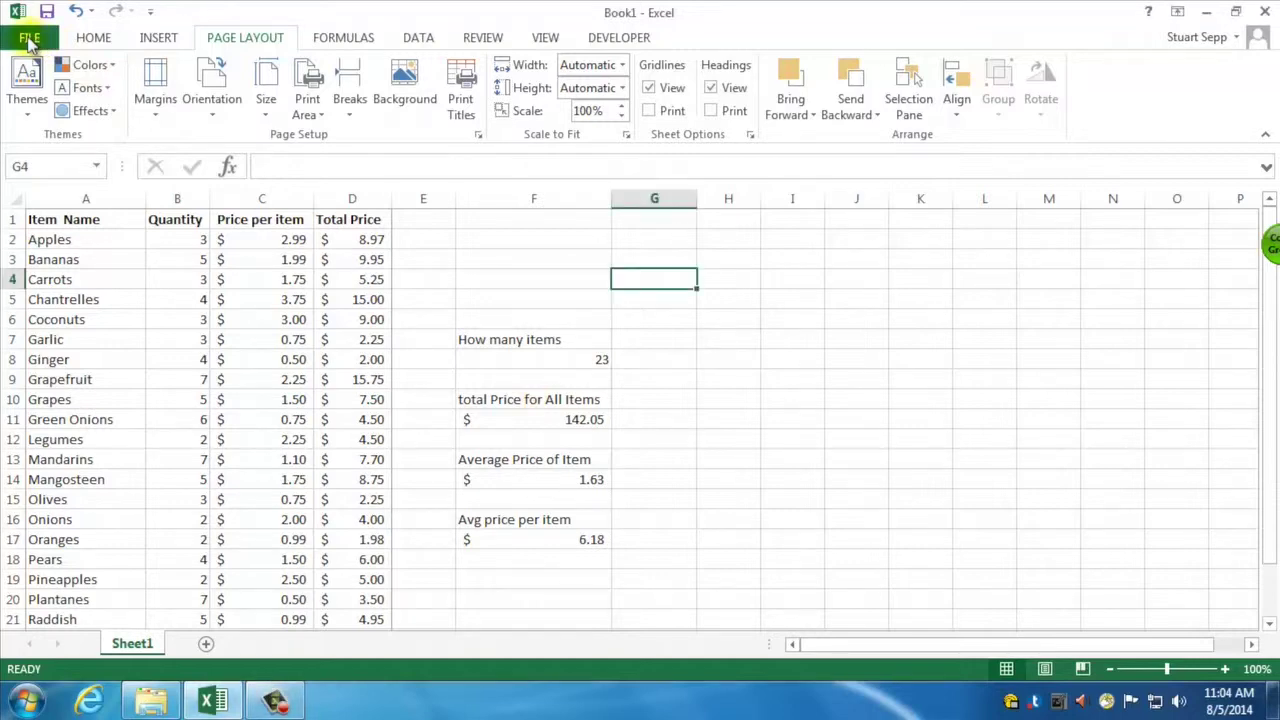
pyautogui.click(36, 202)
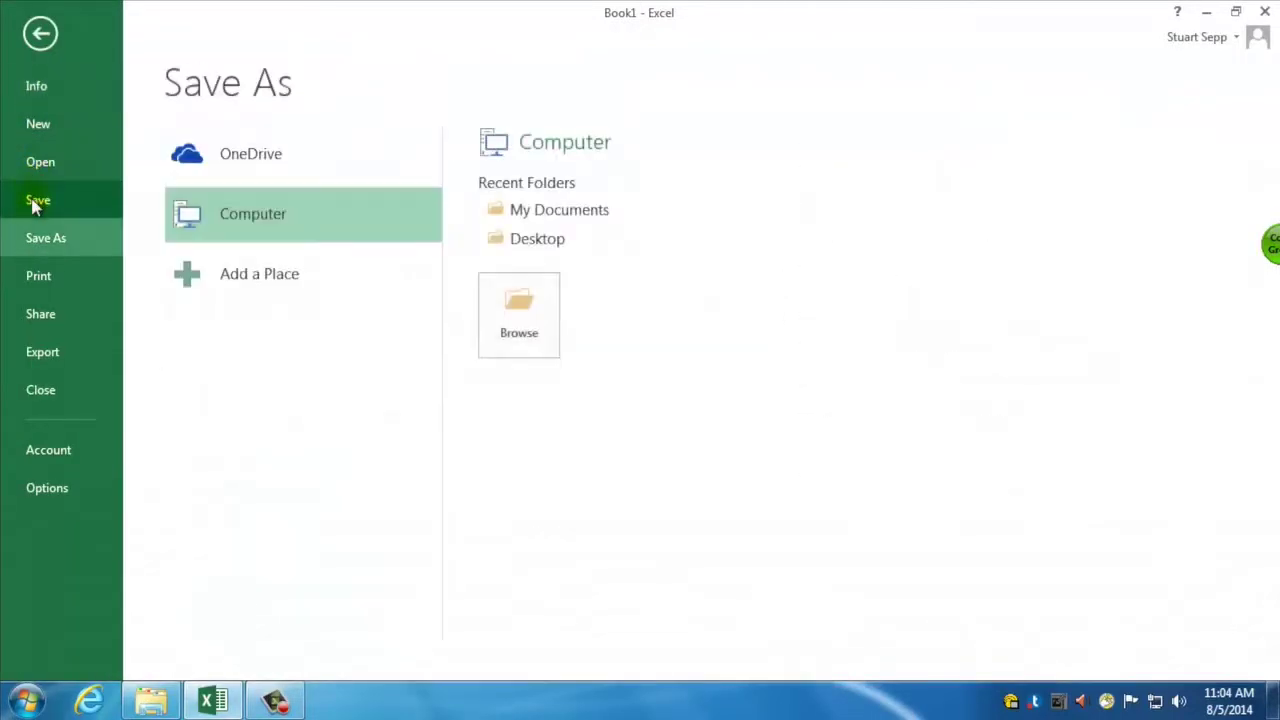
pyautogui.click(529, 316)
pyautogui.moveTo(157, 170); pyautogui.dragTo(126, 271)
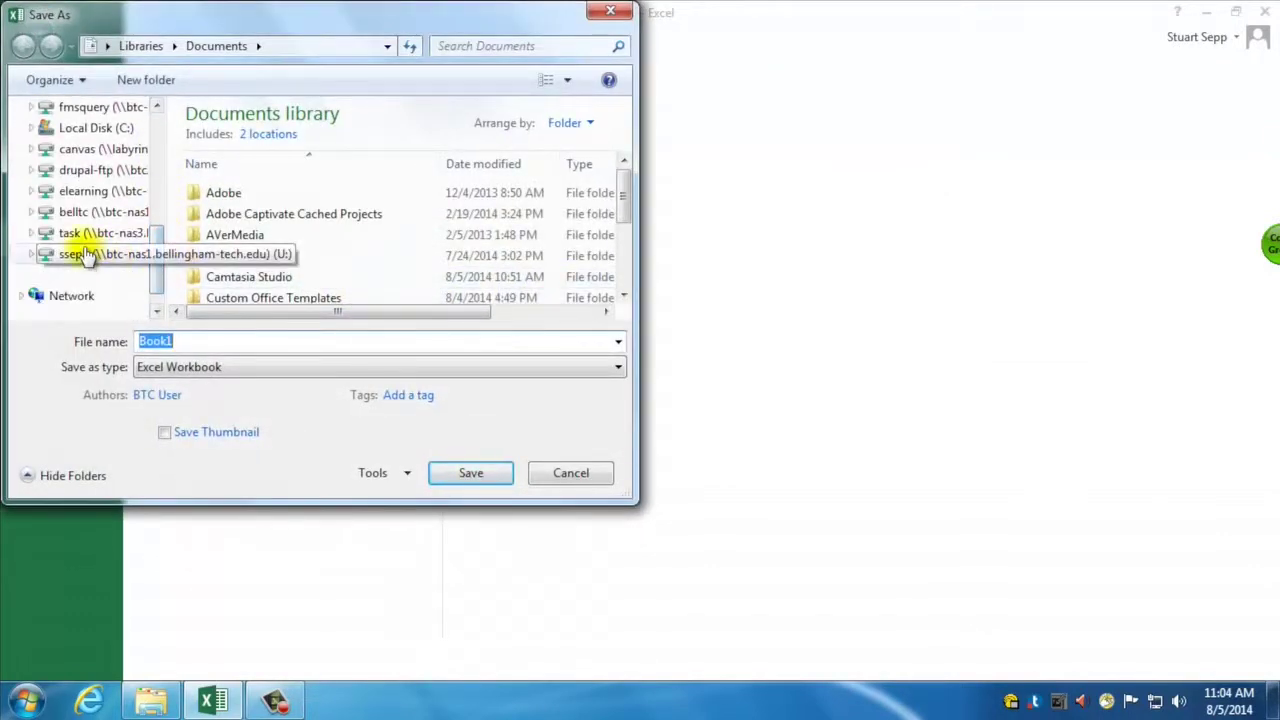
pyautogui.click(88, 256)
pyautogui.doubleClick(258, 134)
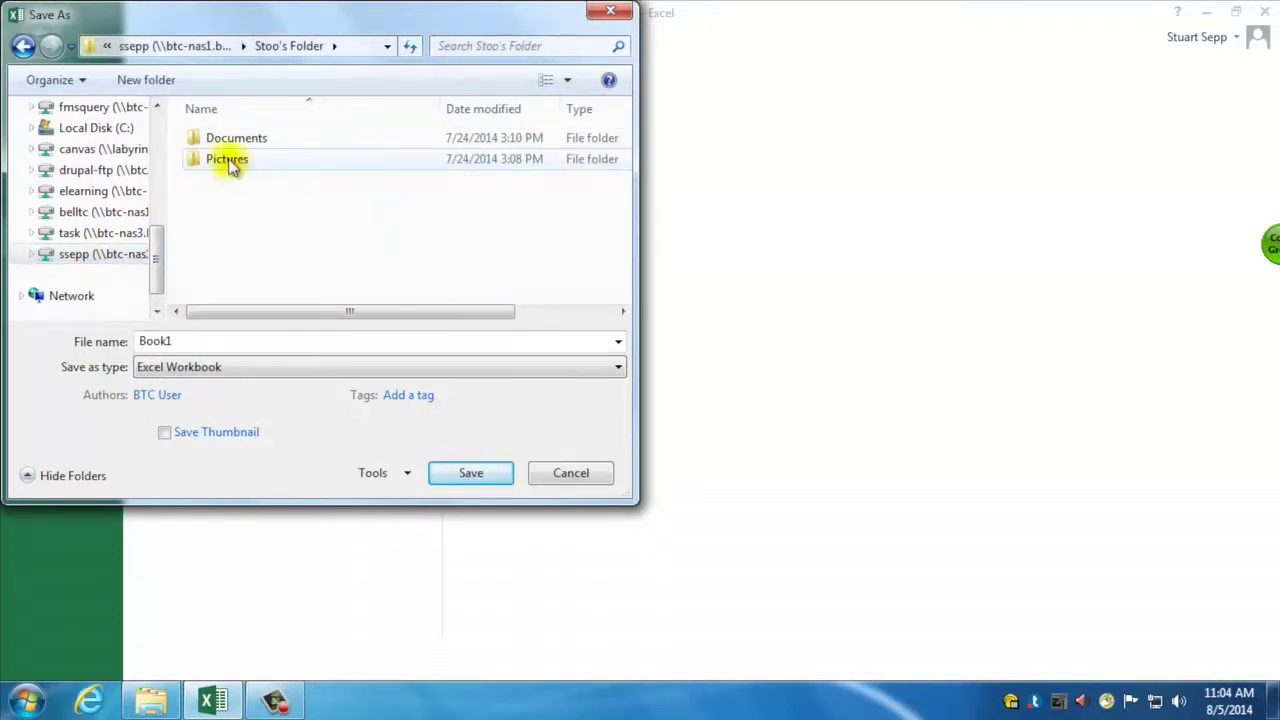
pyautogui.doubleClick(243, 136)
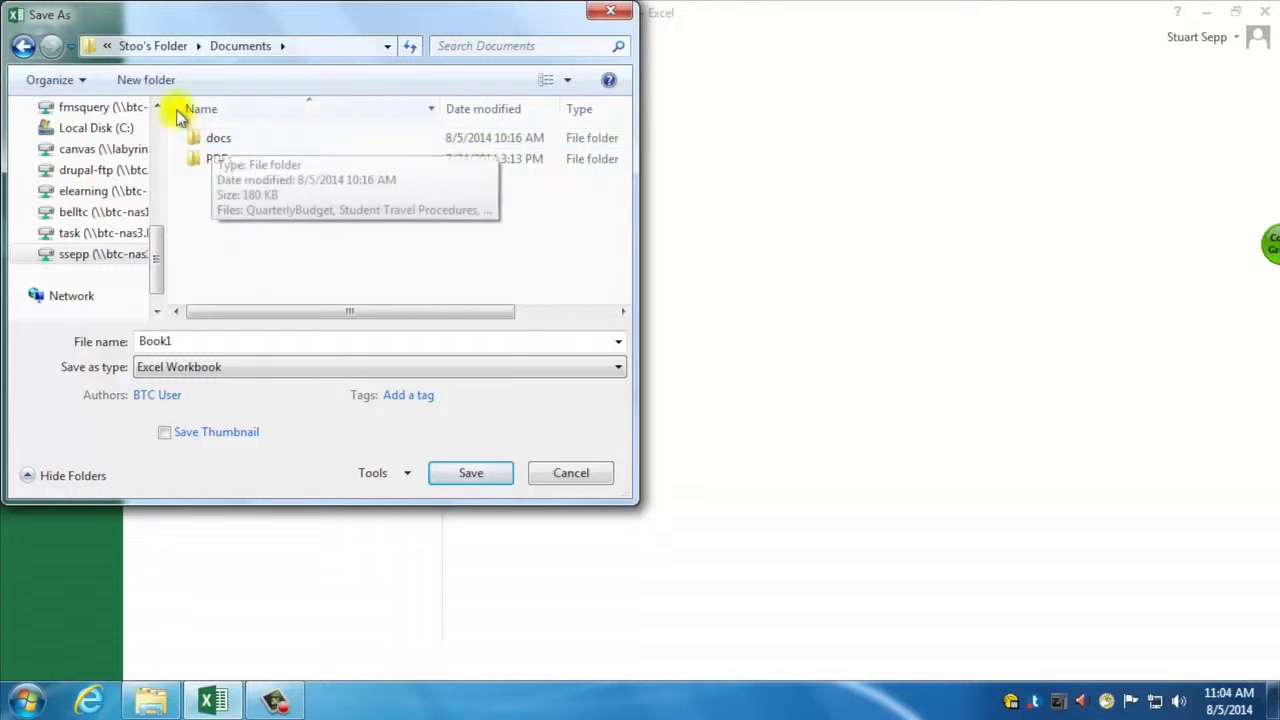
# Step: Create a new folder named spreadsheets inside the Documents folder
pyautogui.click(143, 80)
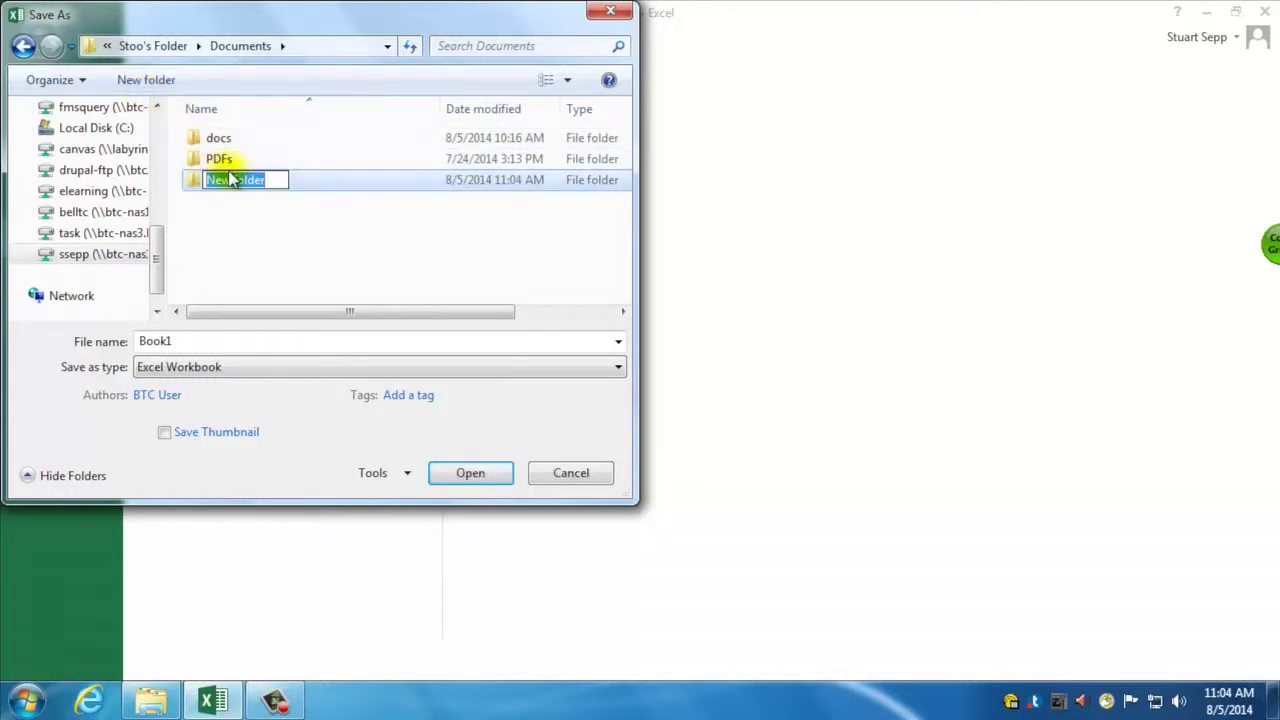
pyautogui.write('spreadsheets')
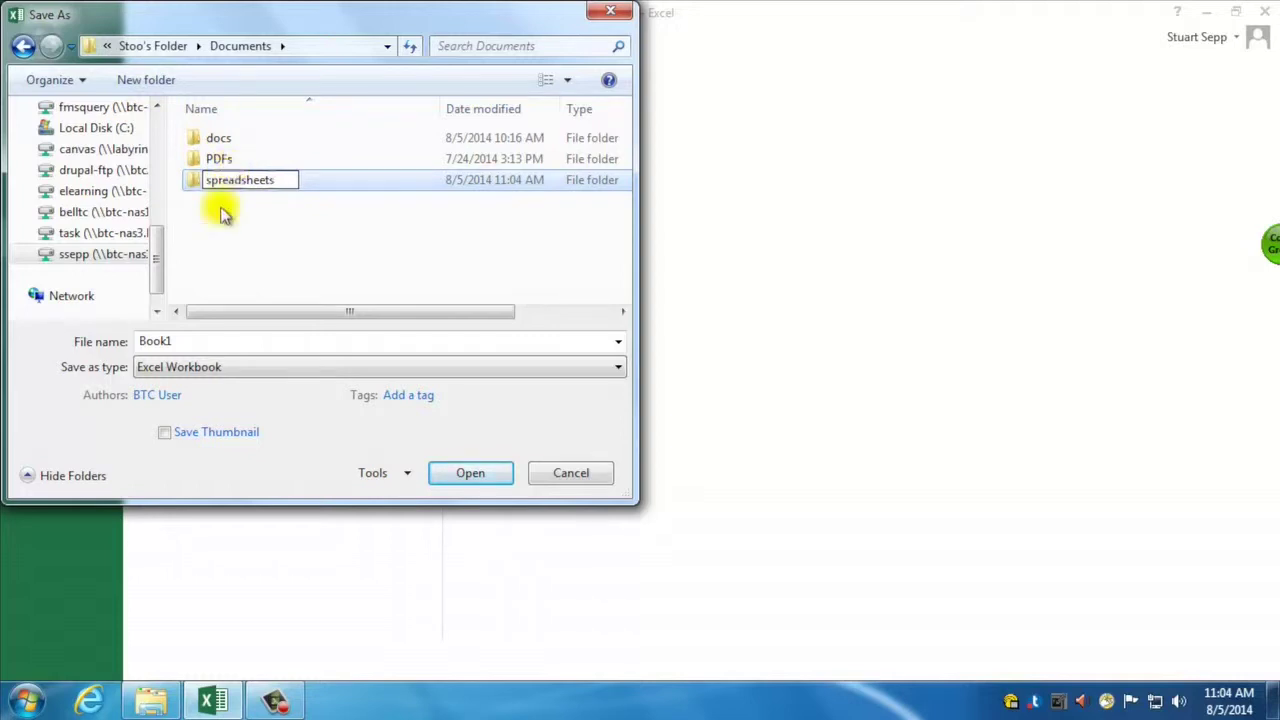
pyautogui.click(185, 342)
# Step: Name the file GroceryInventory and save it as an Excel Workbook in the current Documents folder
pyautogui.moveTo(185, 342); pyautogui.dragTo(149, 339)
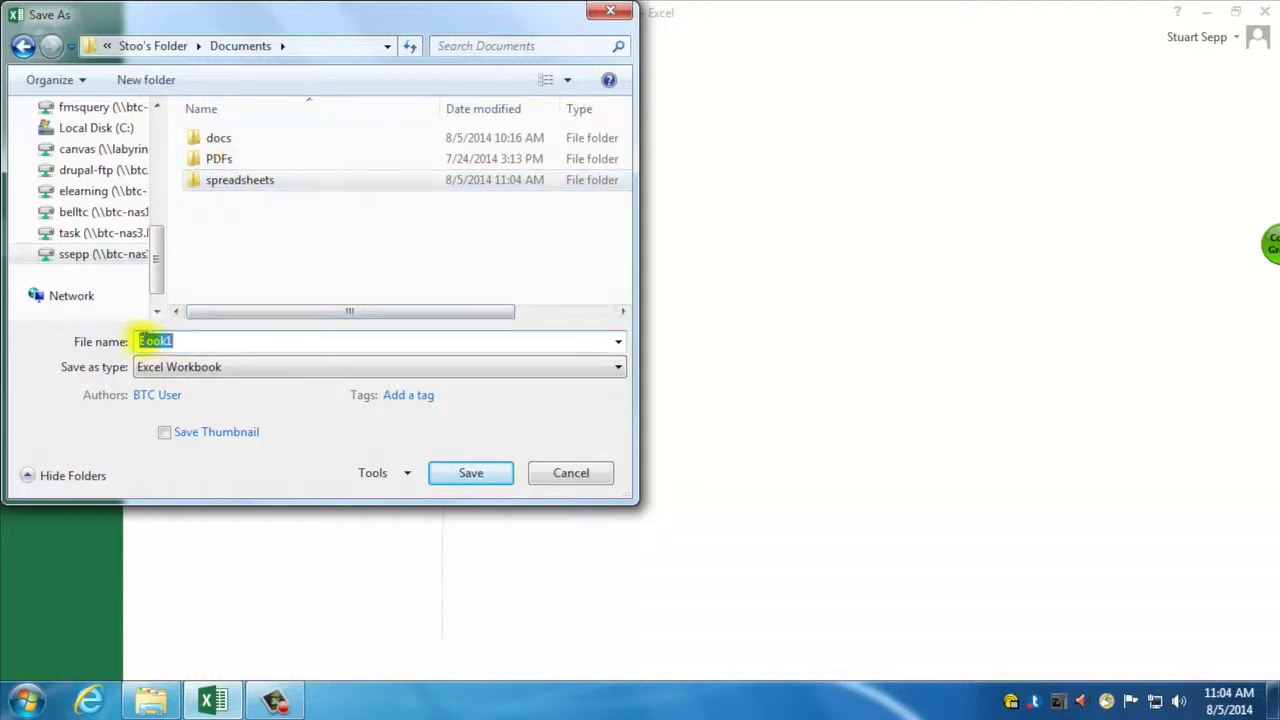
pyautogui.write('GroceryInventory')
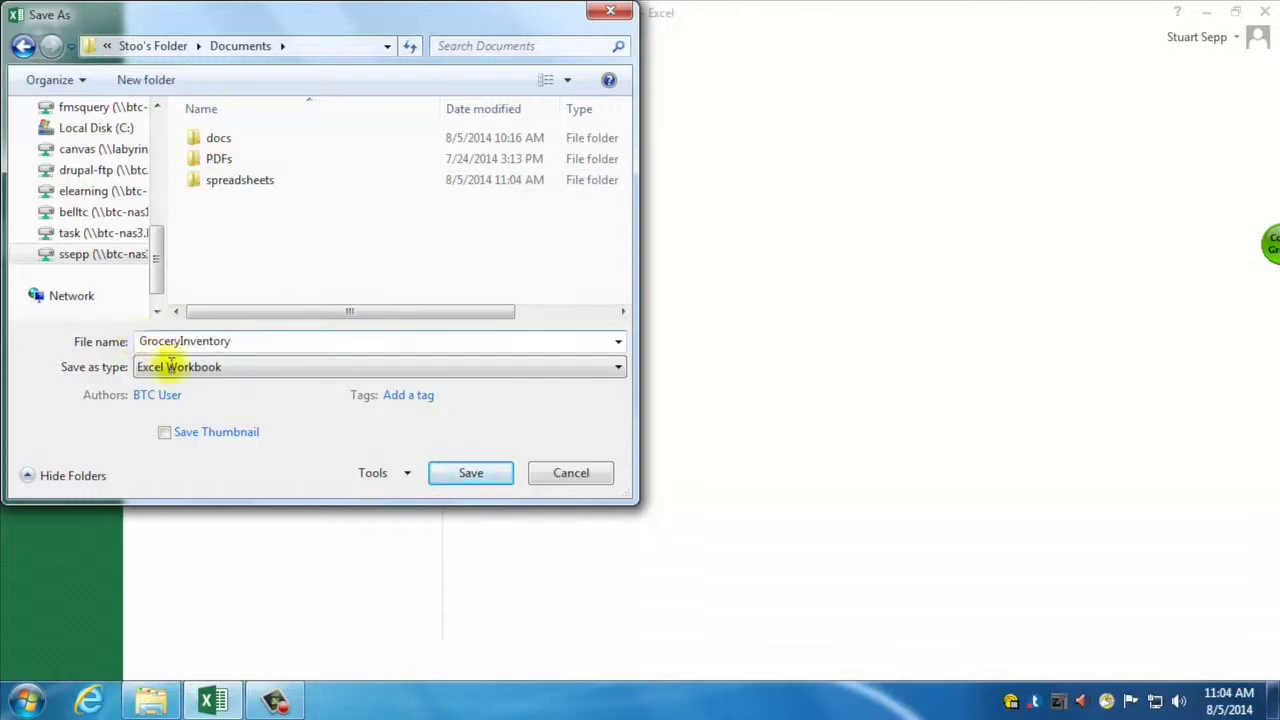
pyautogui.click(469, 476)
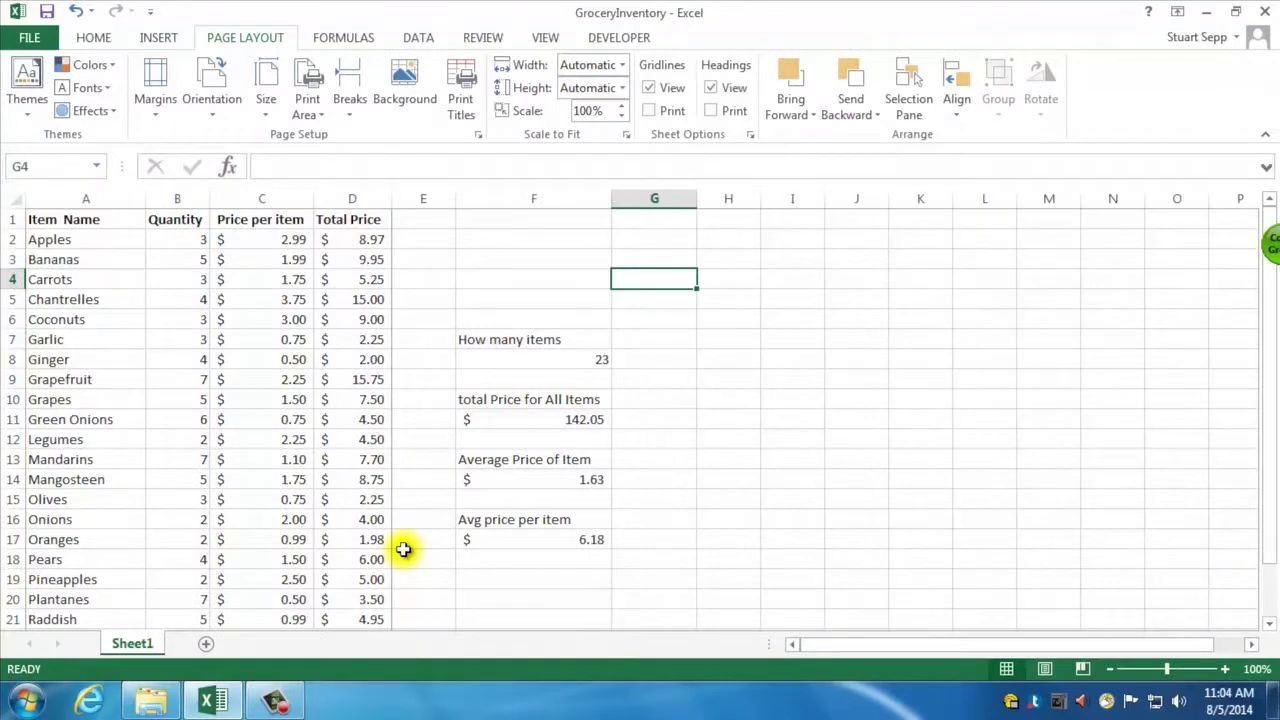